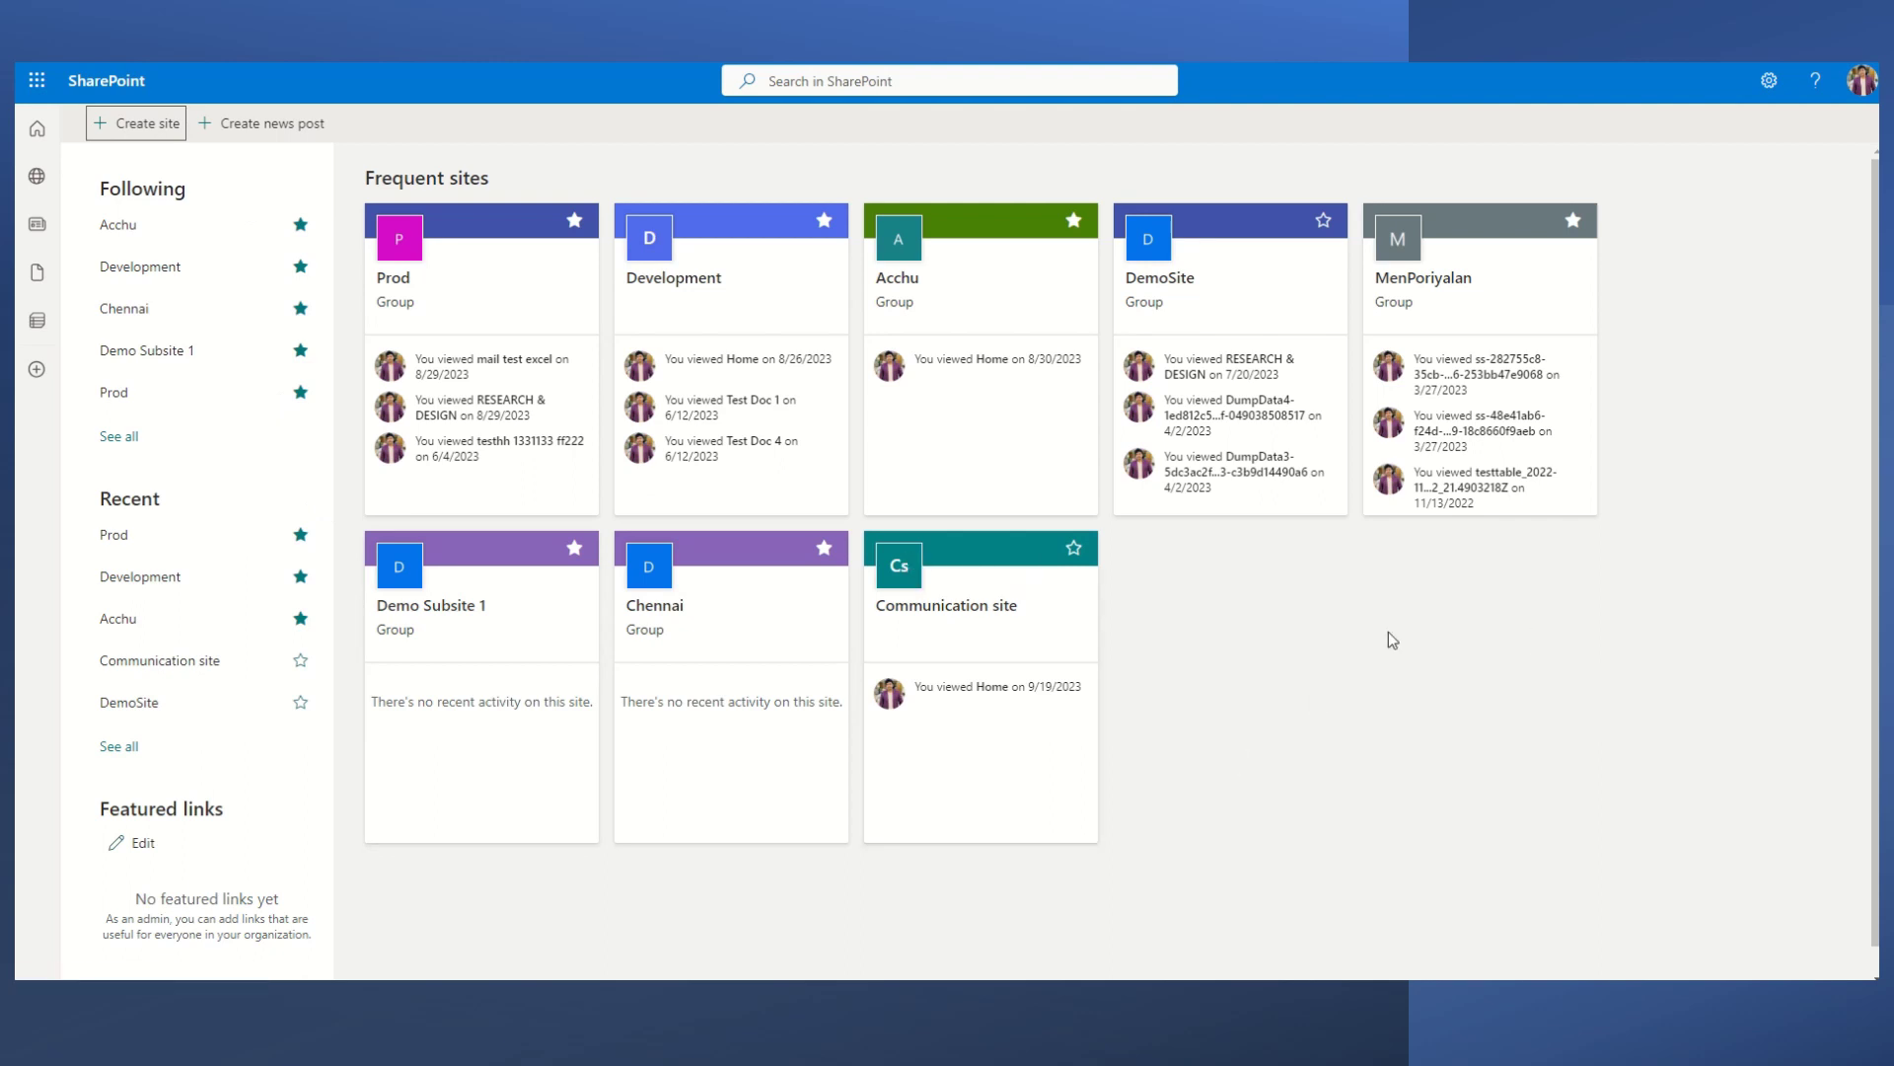
# - Open the SharePoint start page and begin creating a new site of the Team site type
pyautogui.click(38, 81)
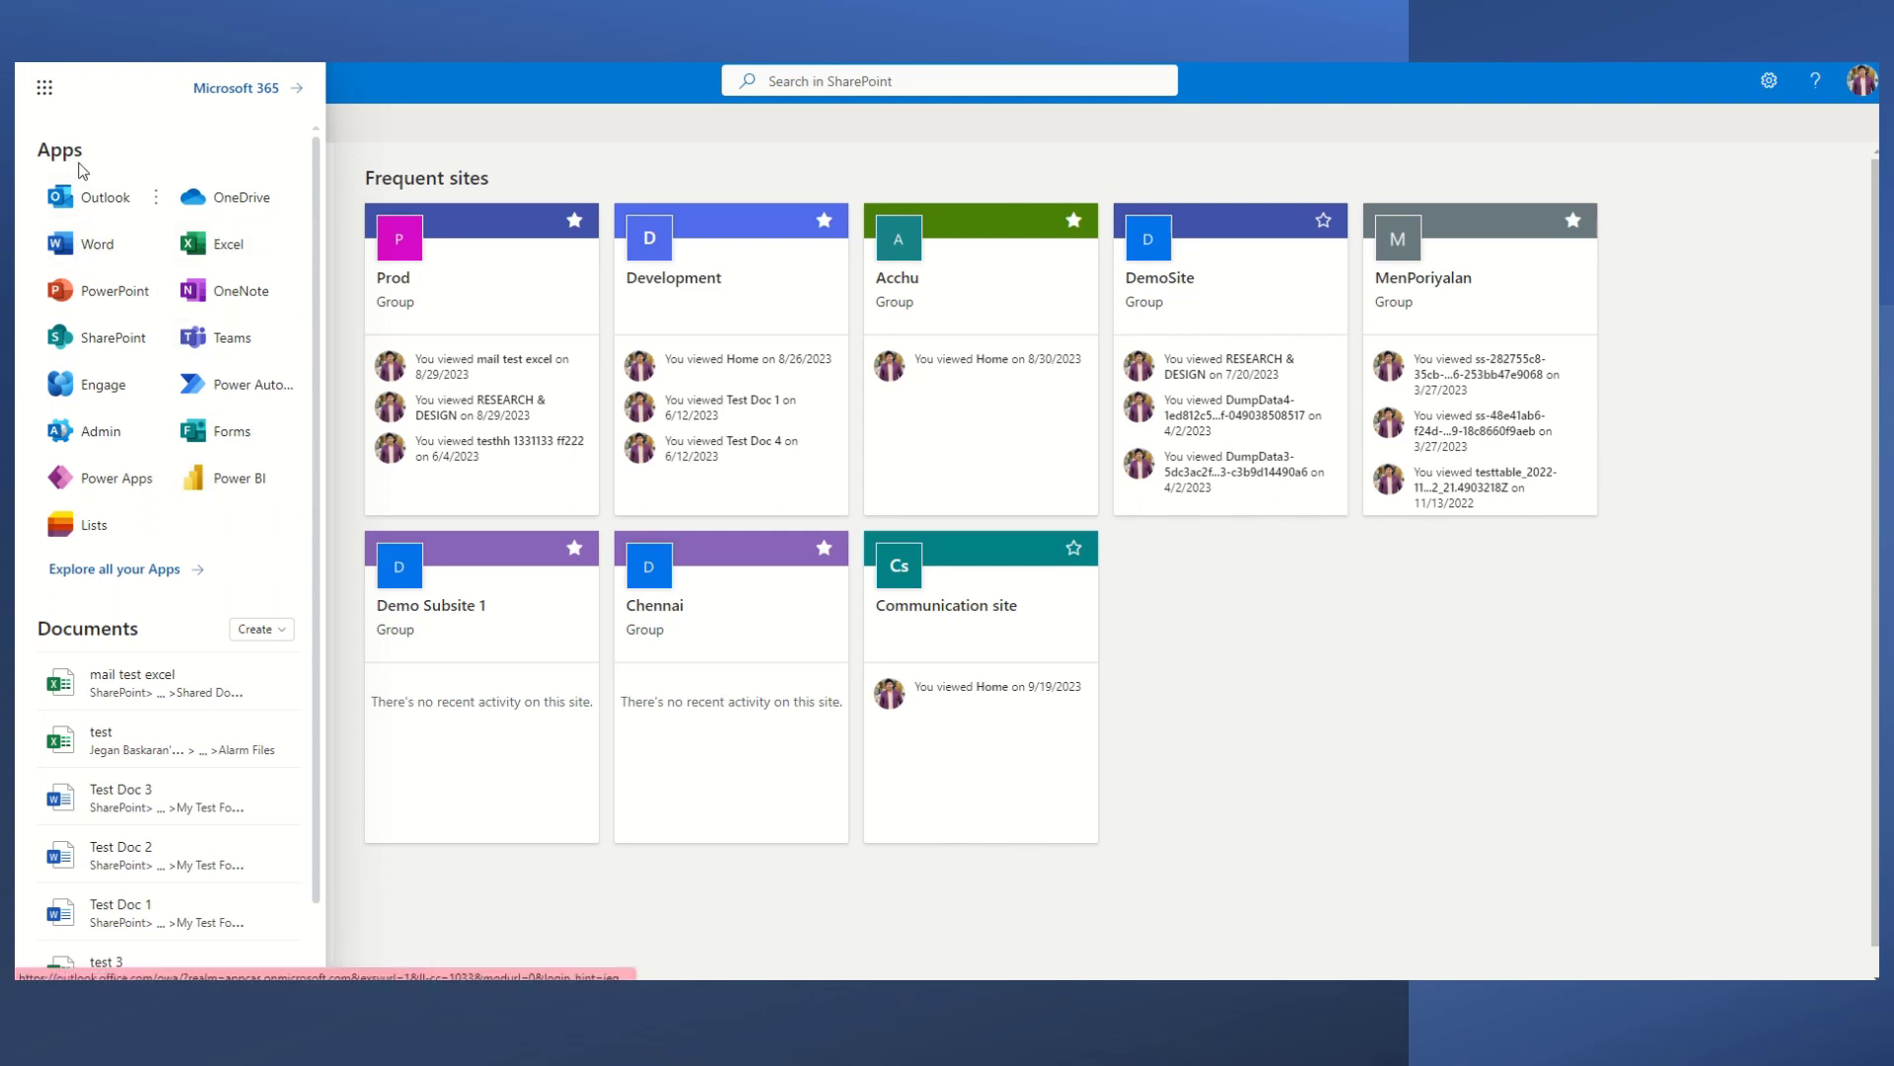
pyautogui.click(75, 346)
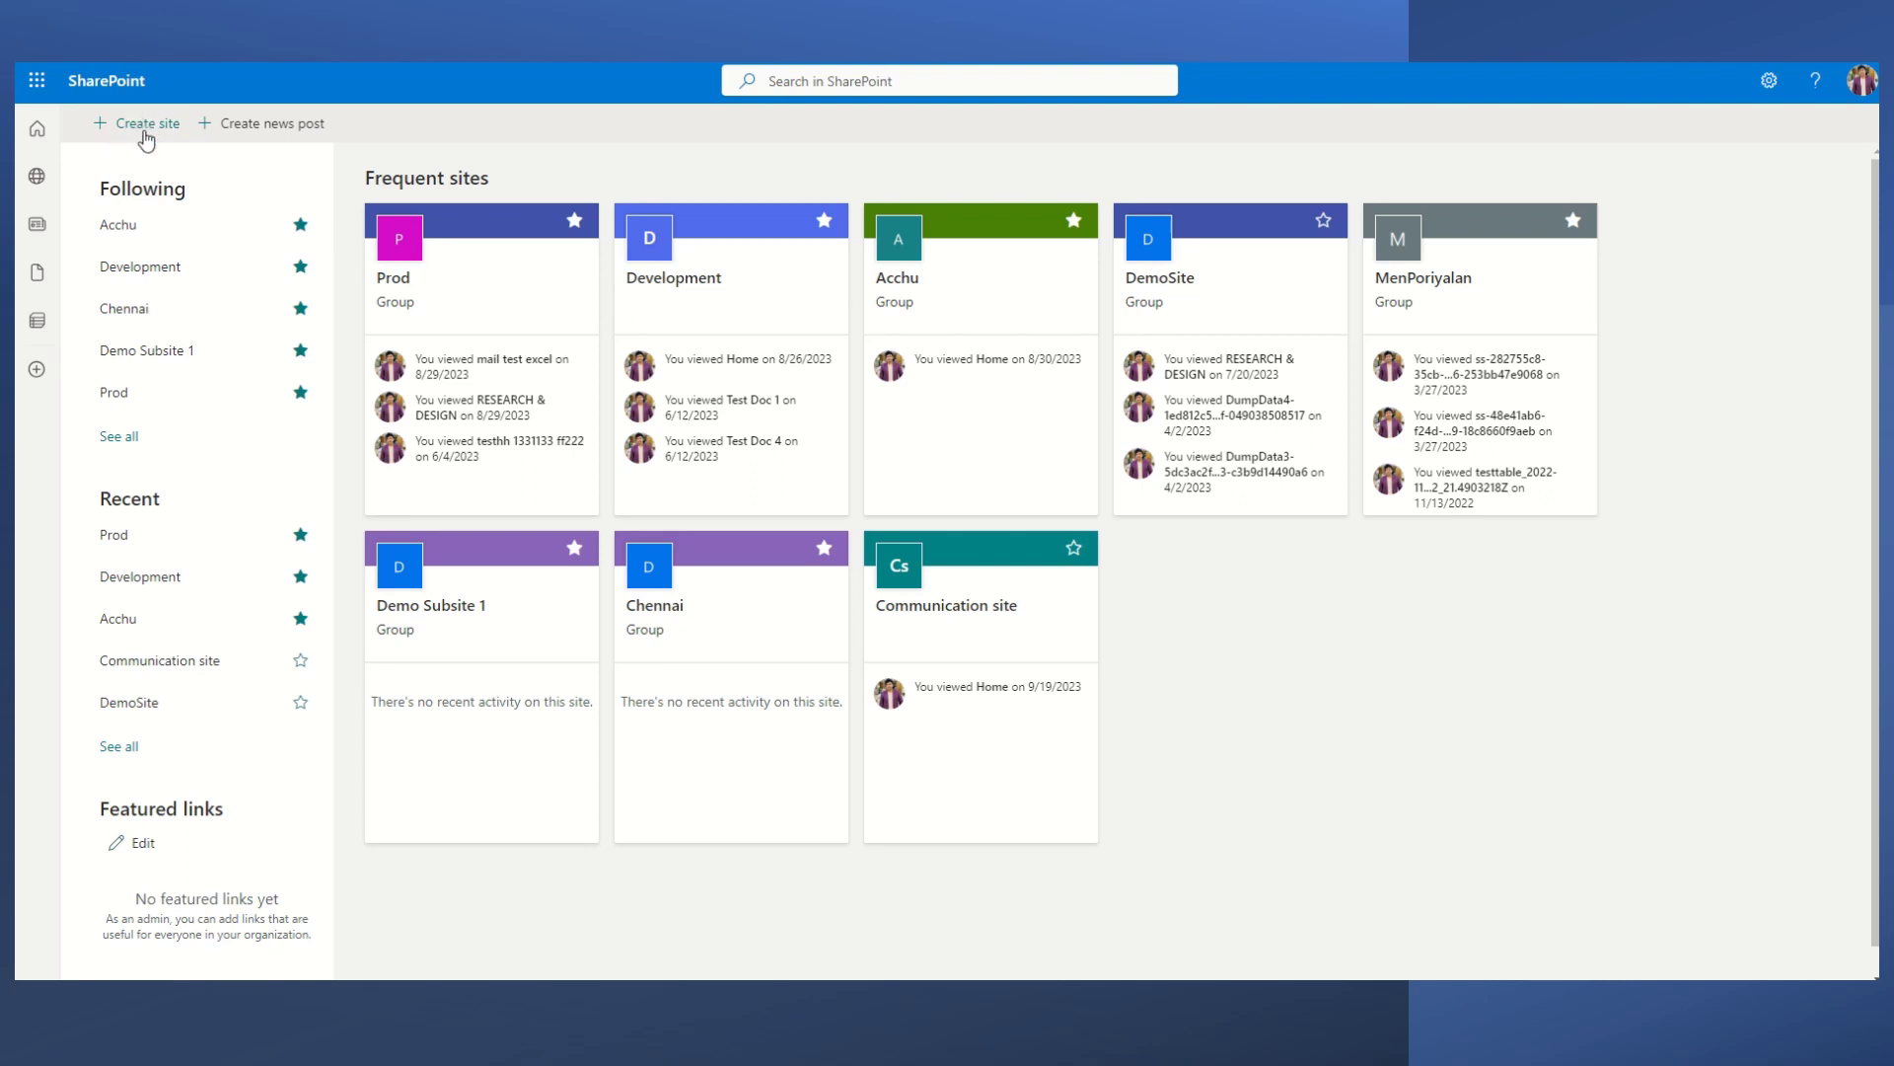
pyautogui.click(146, 127)
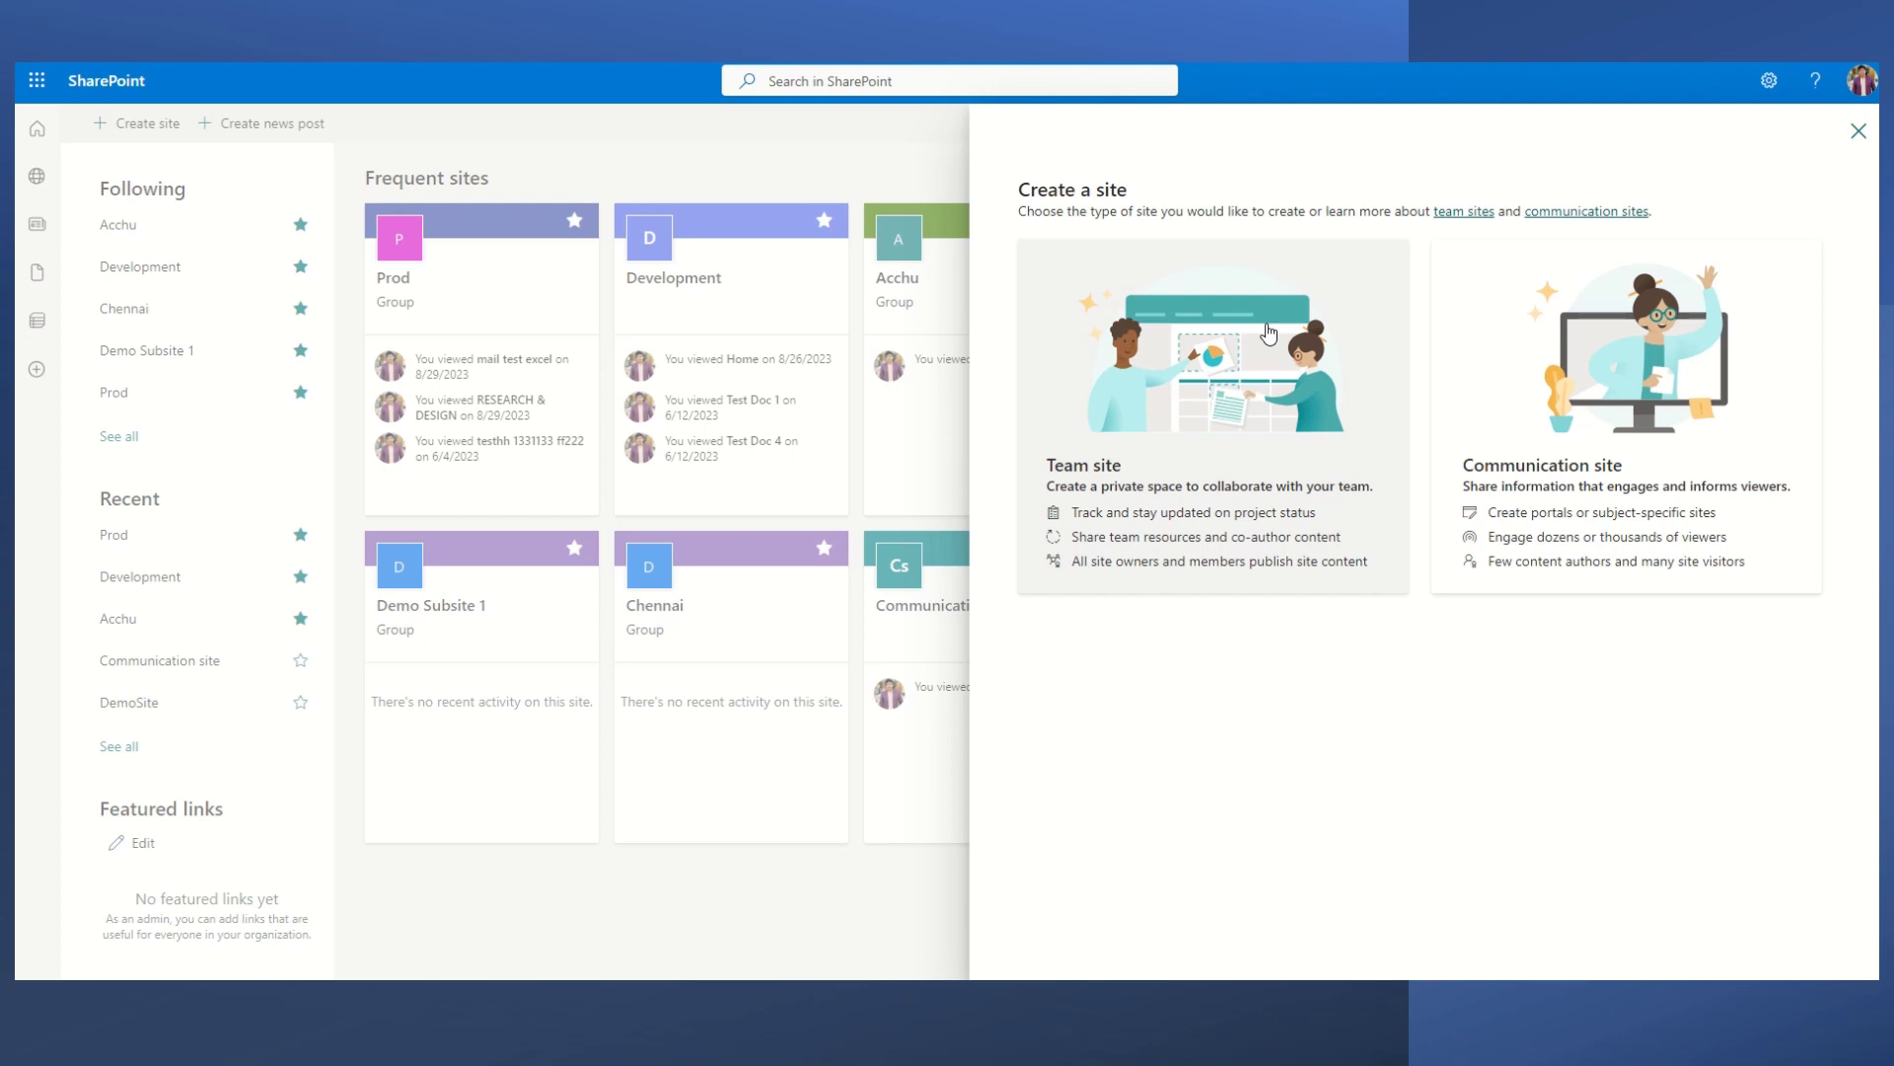
pyautogui.hotkey('alt', 'Tab')
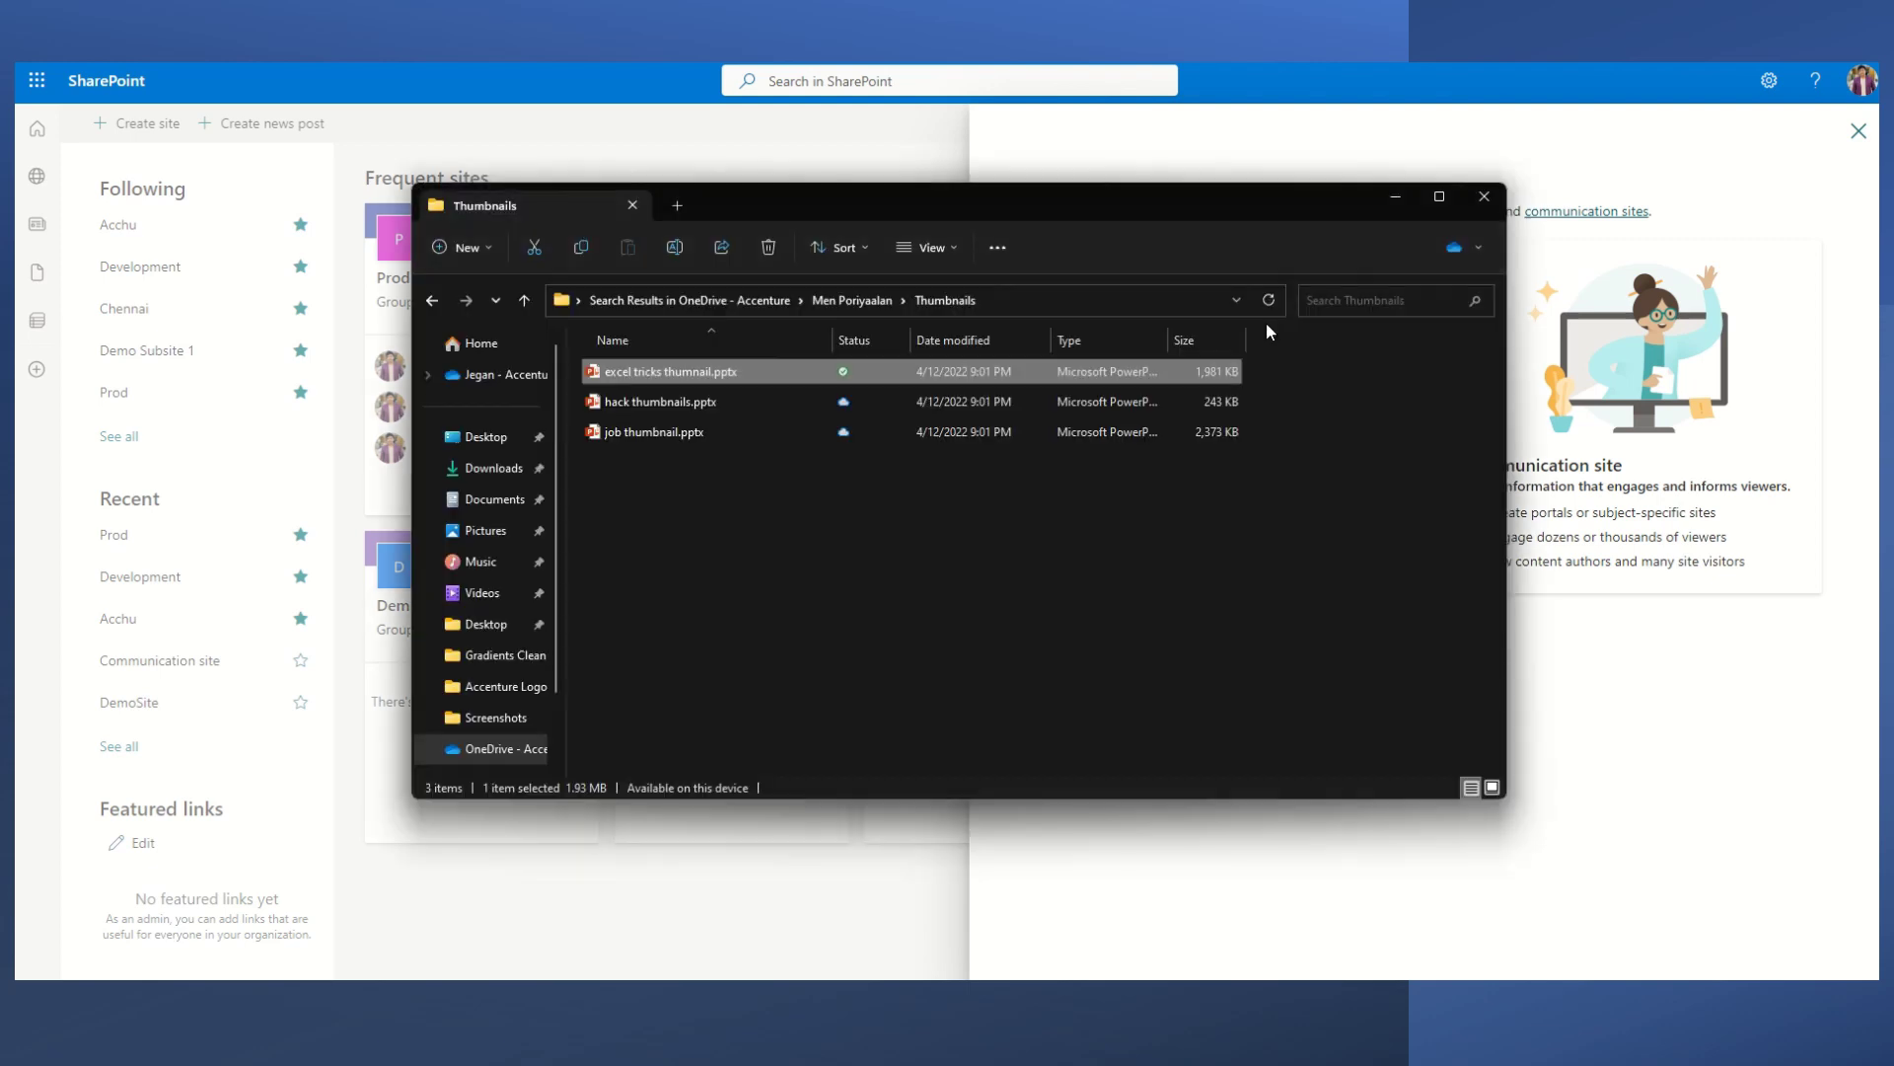
pyautogui.click(1394, 197)
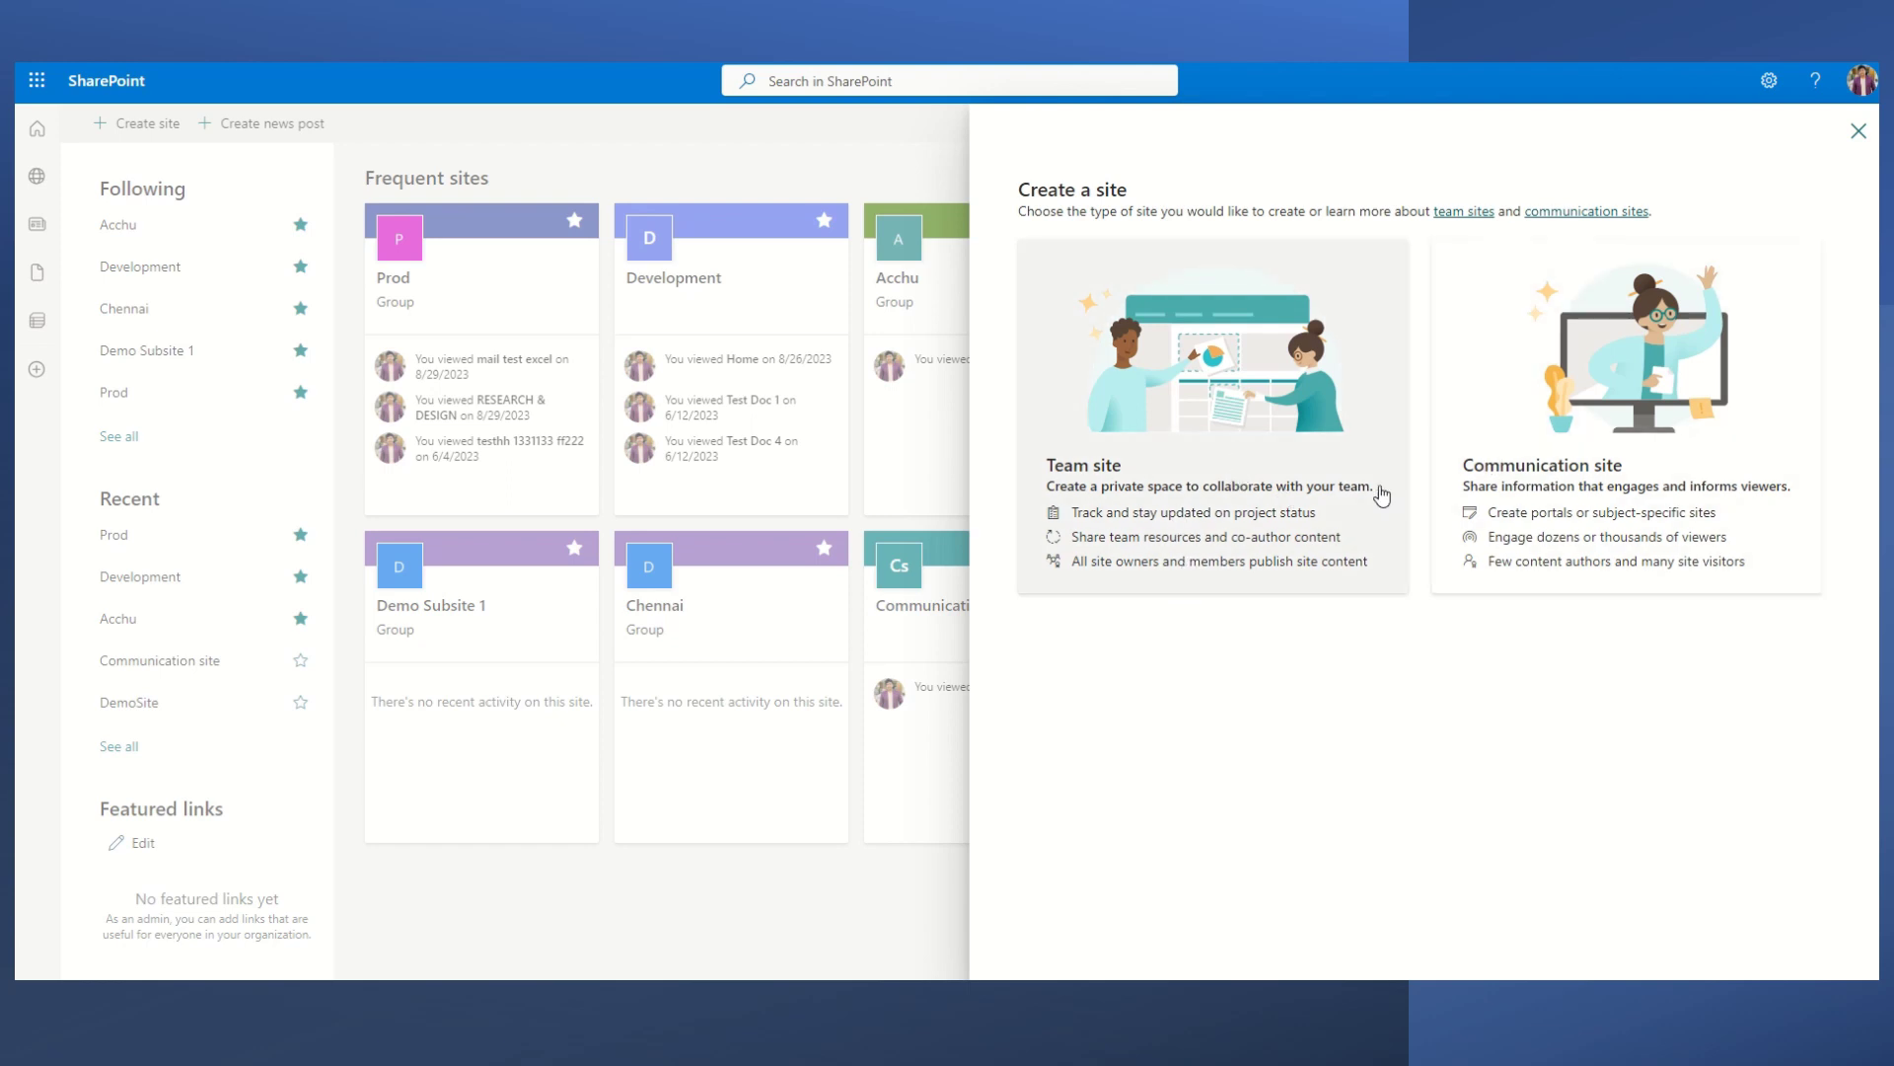
pyautogui.click(1223, 488)
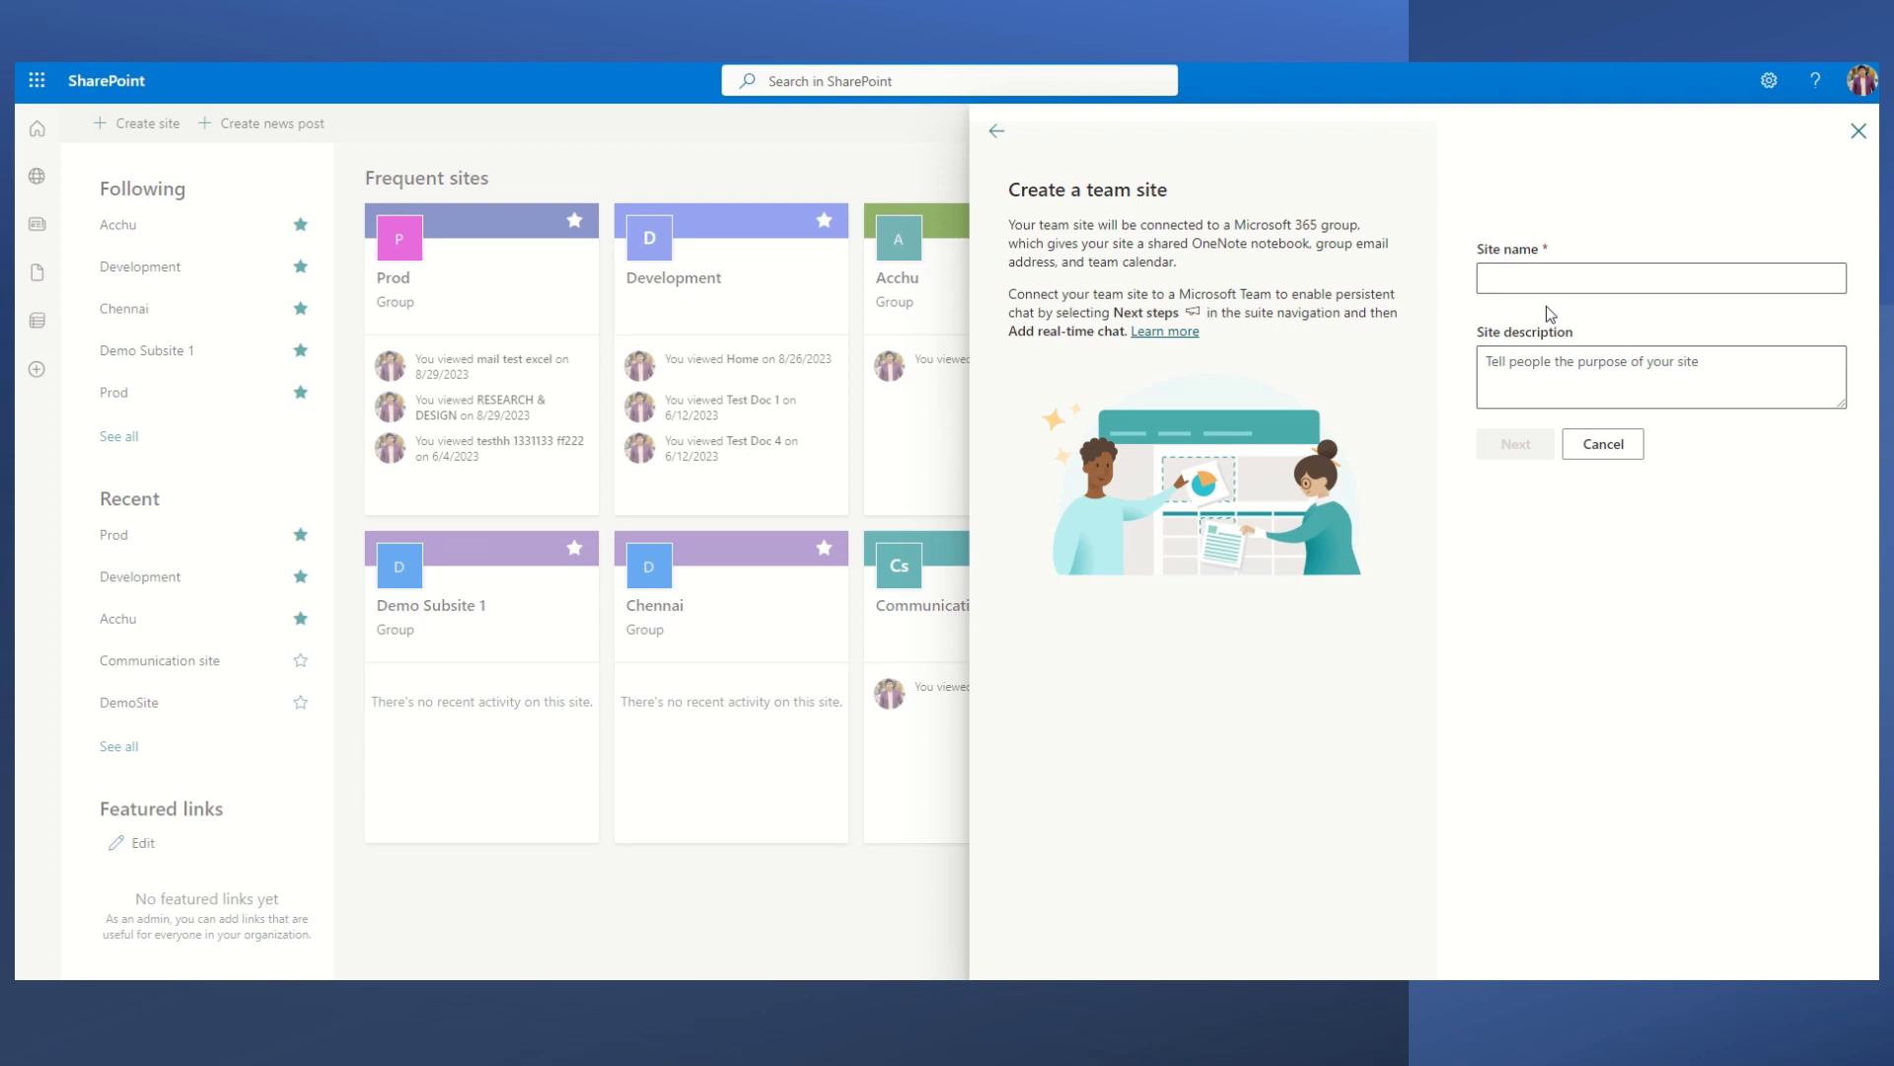
# - Enter 1234 as the site name and inspect the site address generated from it
pyautogui.click(1524, 282)
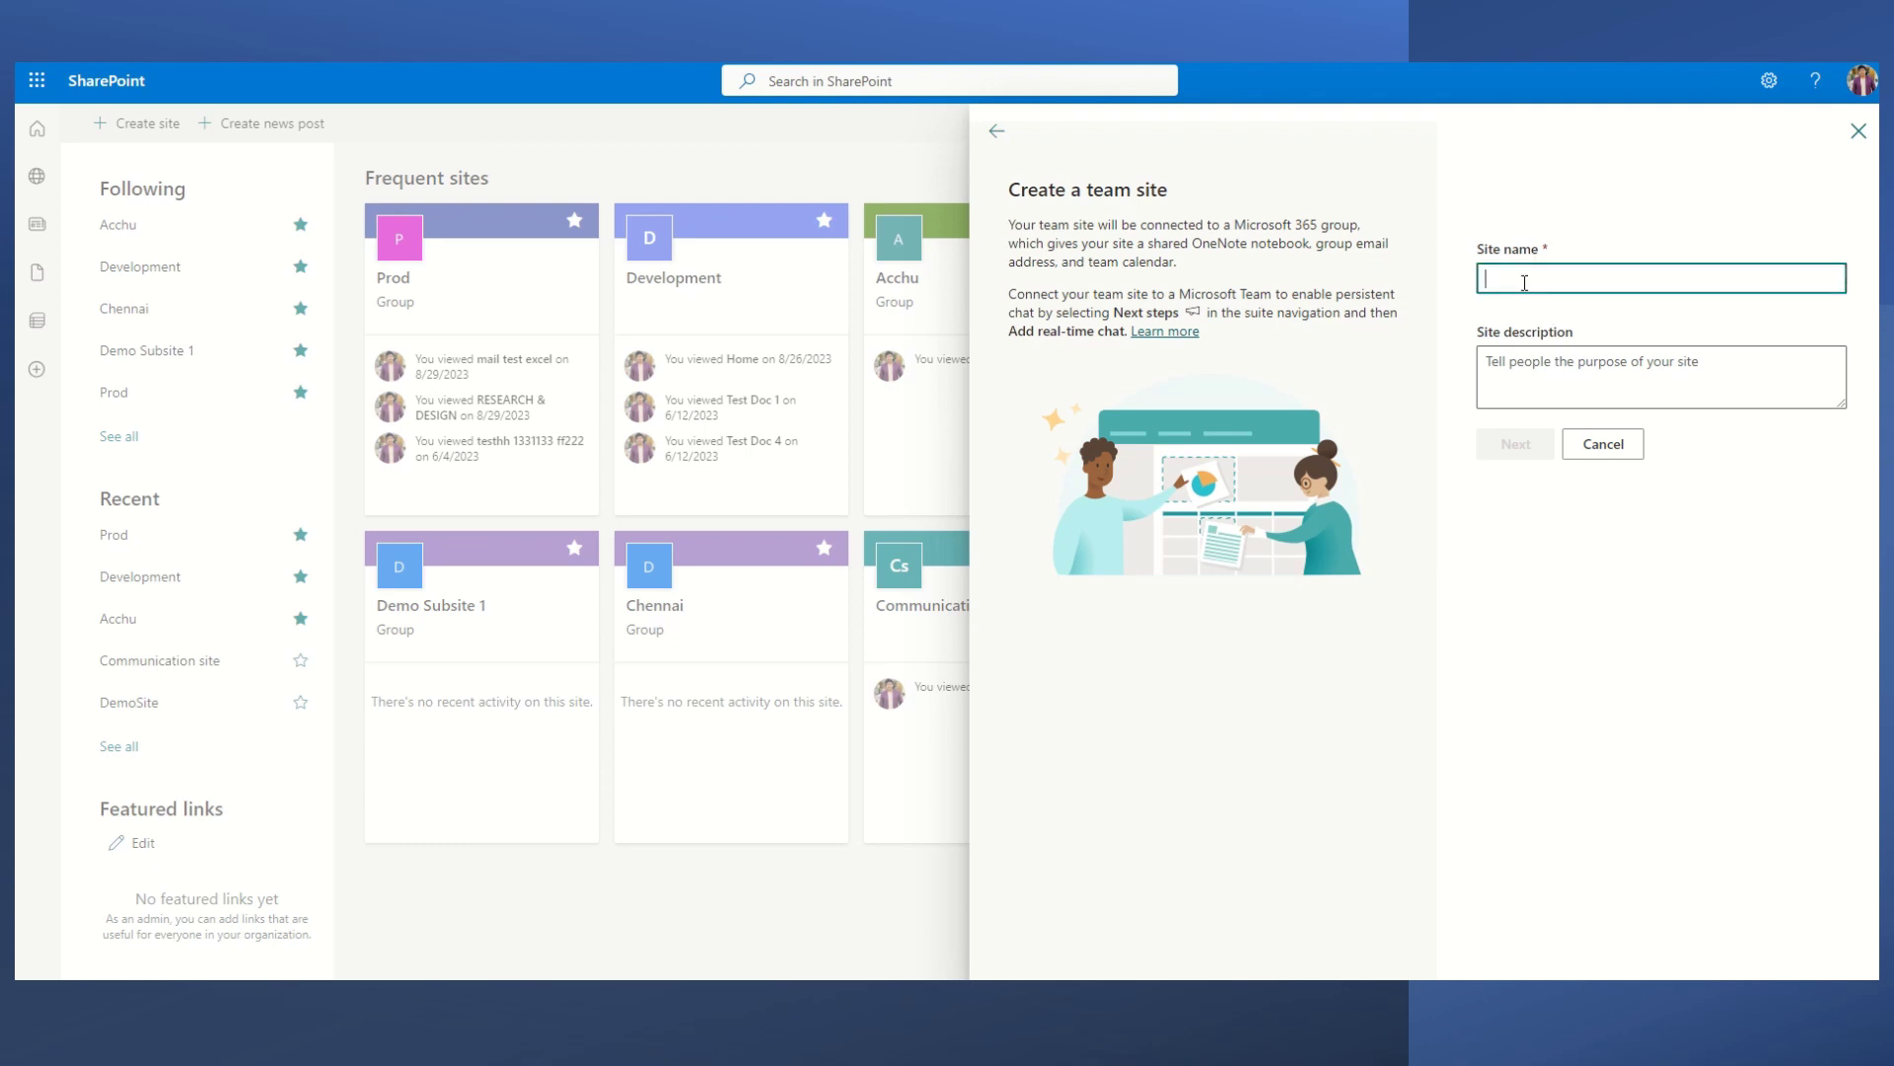
pyautogui.write('1234')
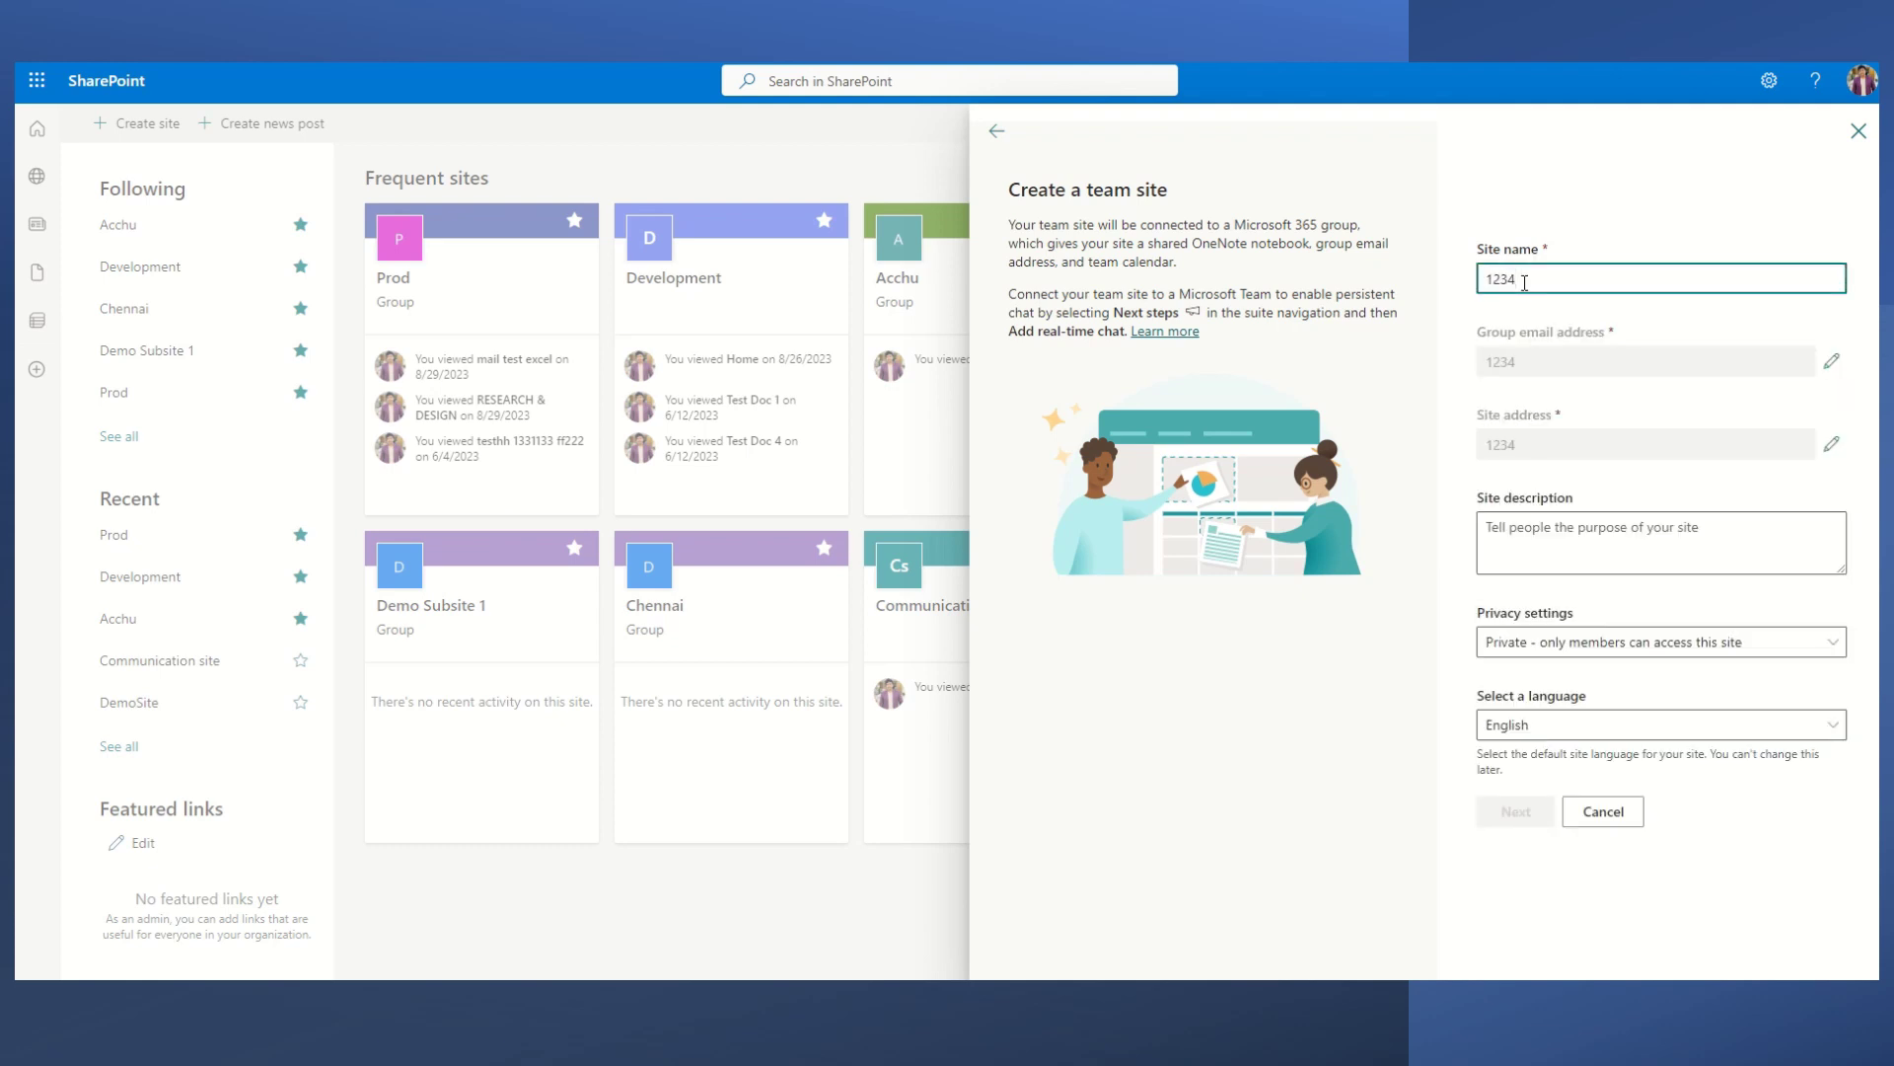
pyautogui.click(1628, 176)
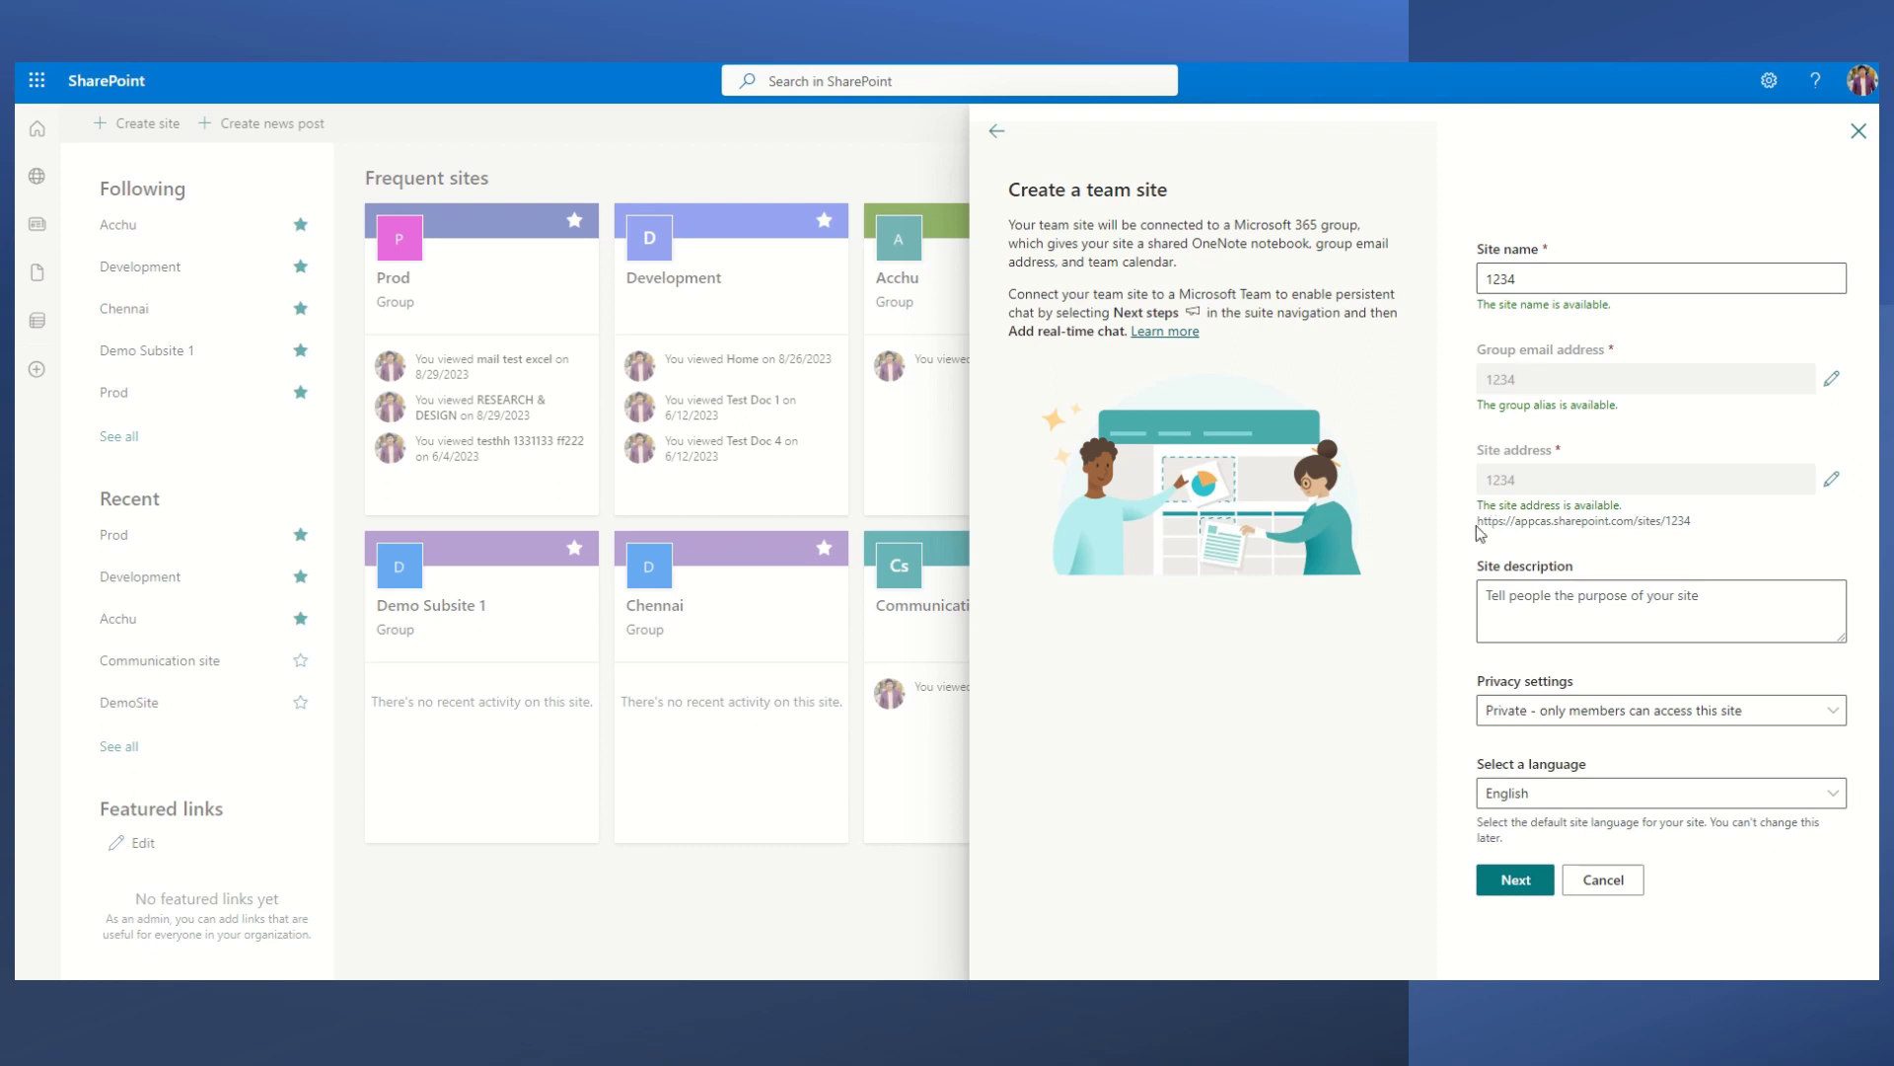
pyautogui.moveTo(1478, 525); pyautogui.dragTo(1702, 538)
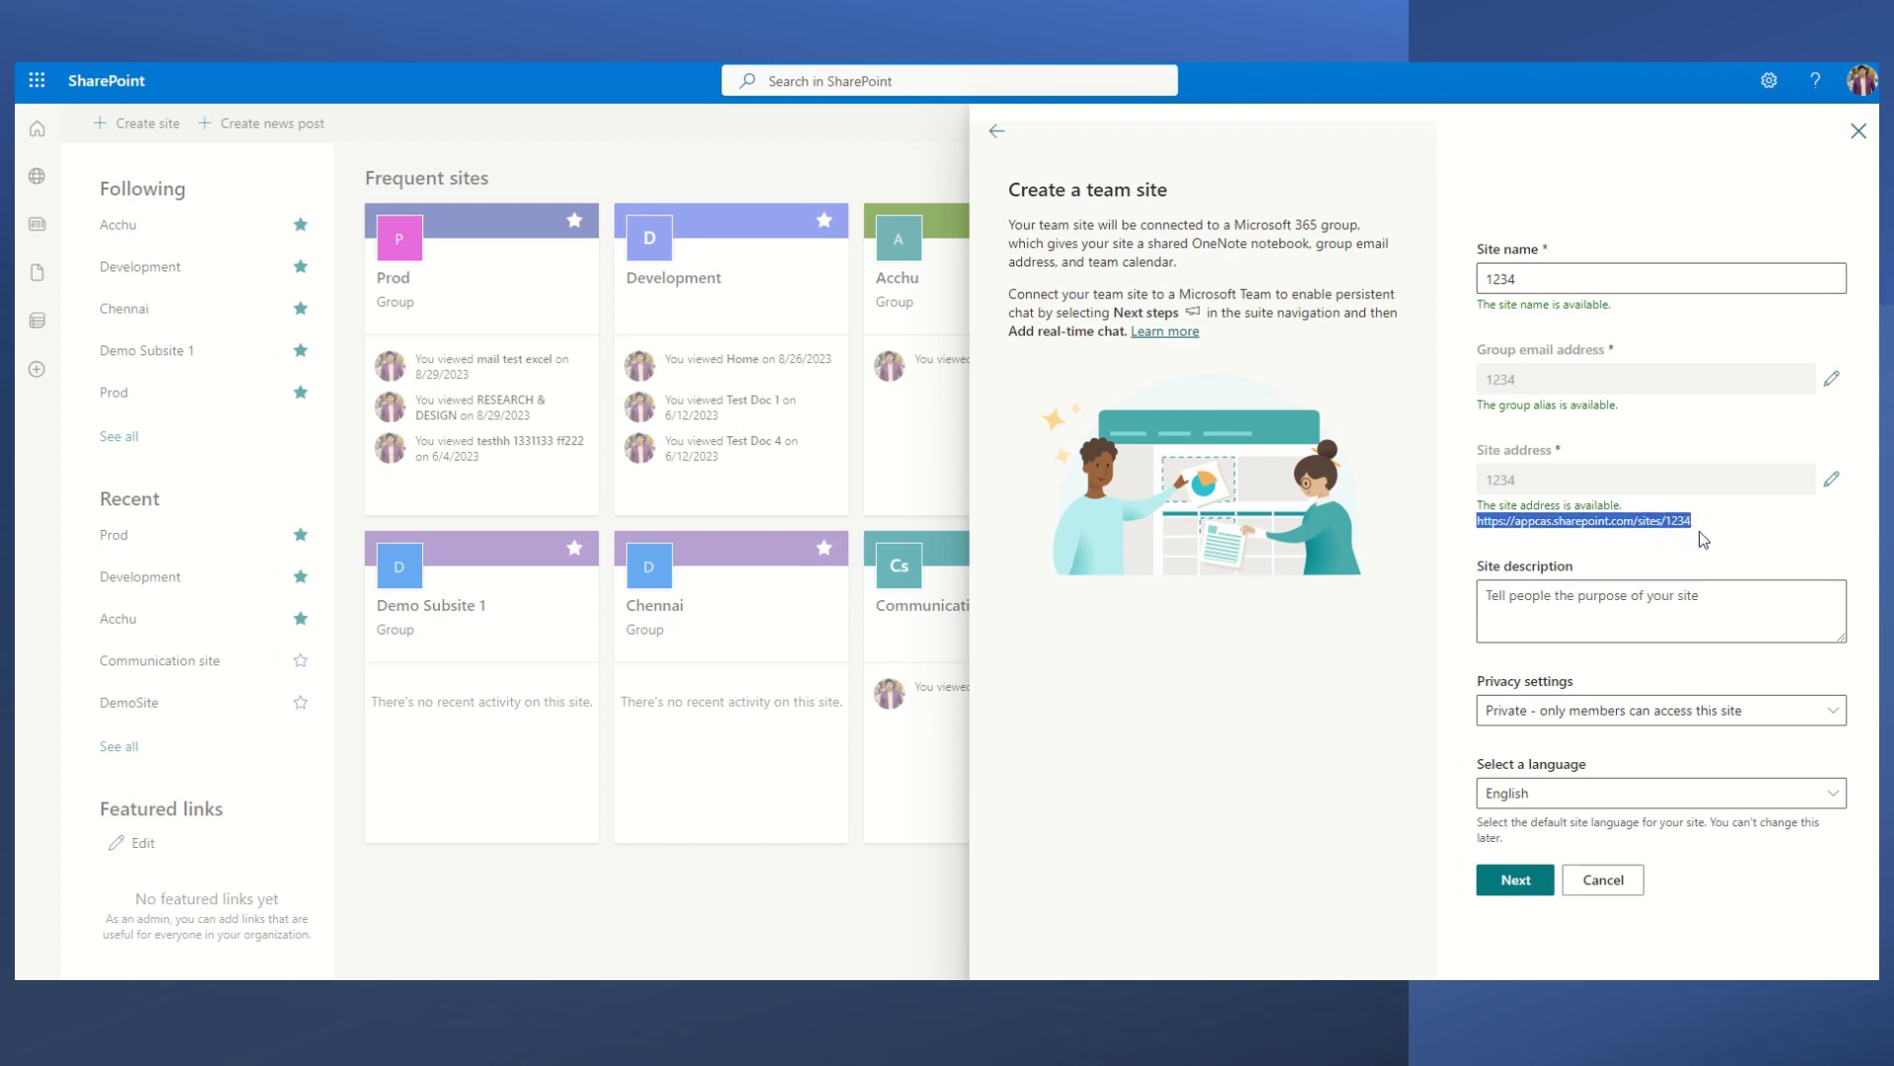
pyautogui.click(1699, 531)
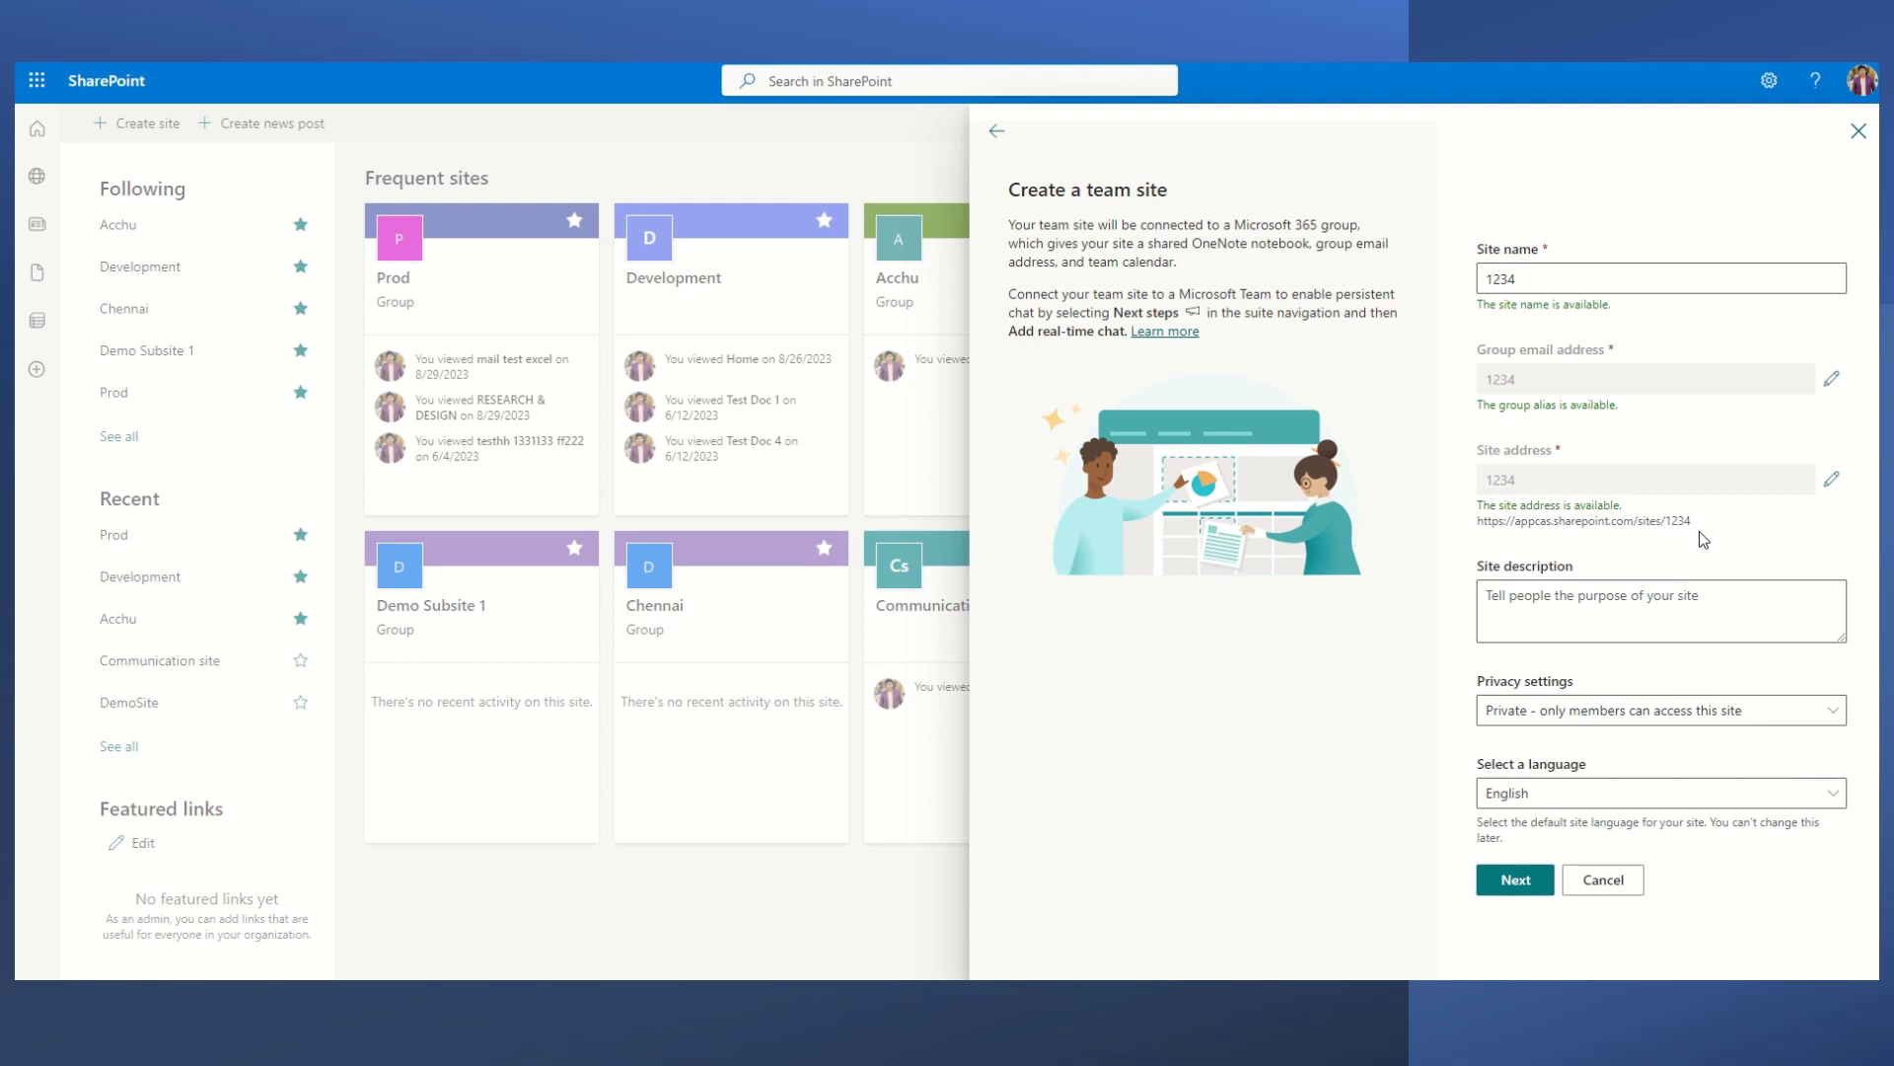
# - Extend the team site's name to 1234_ASDF
pyautogui.click(1538, 284)
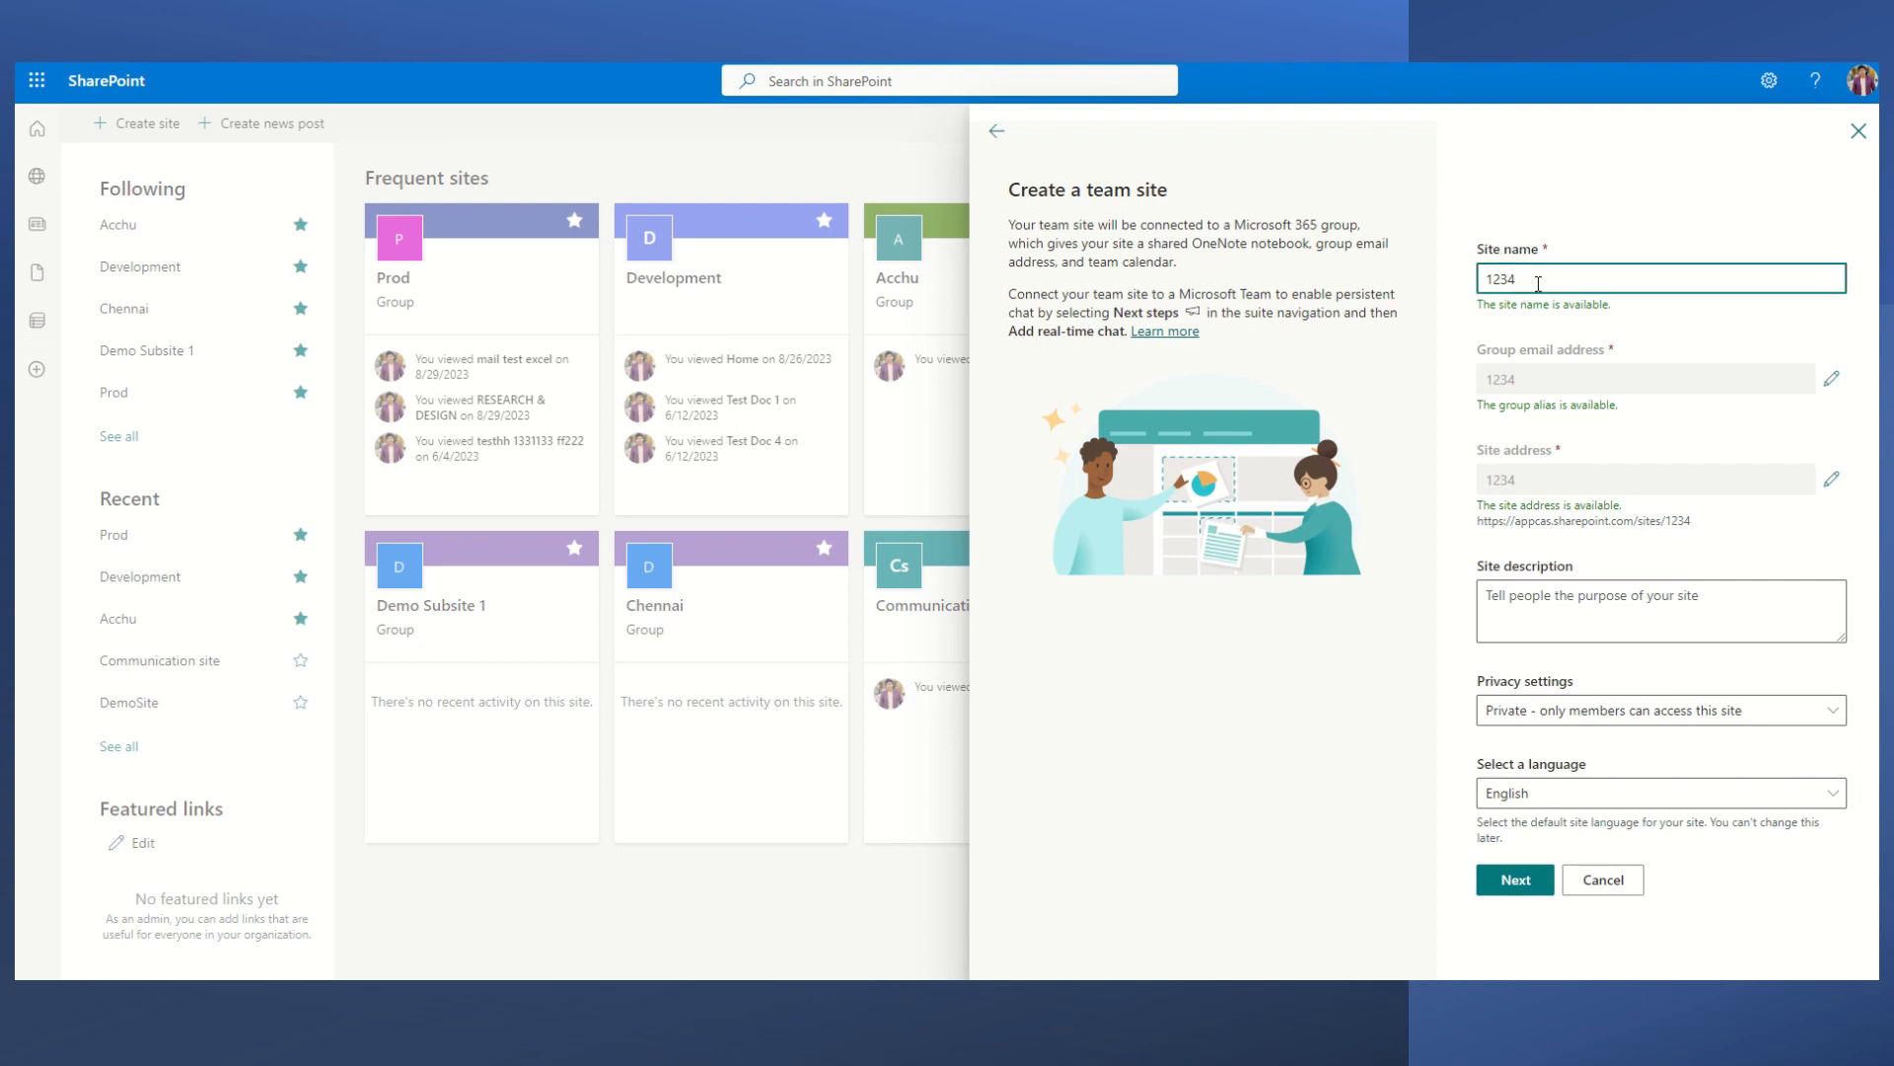
pyautogui.write('_AS')
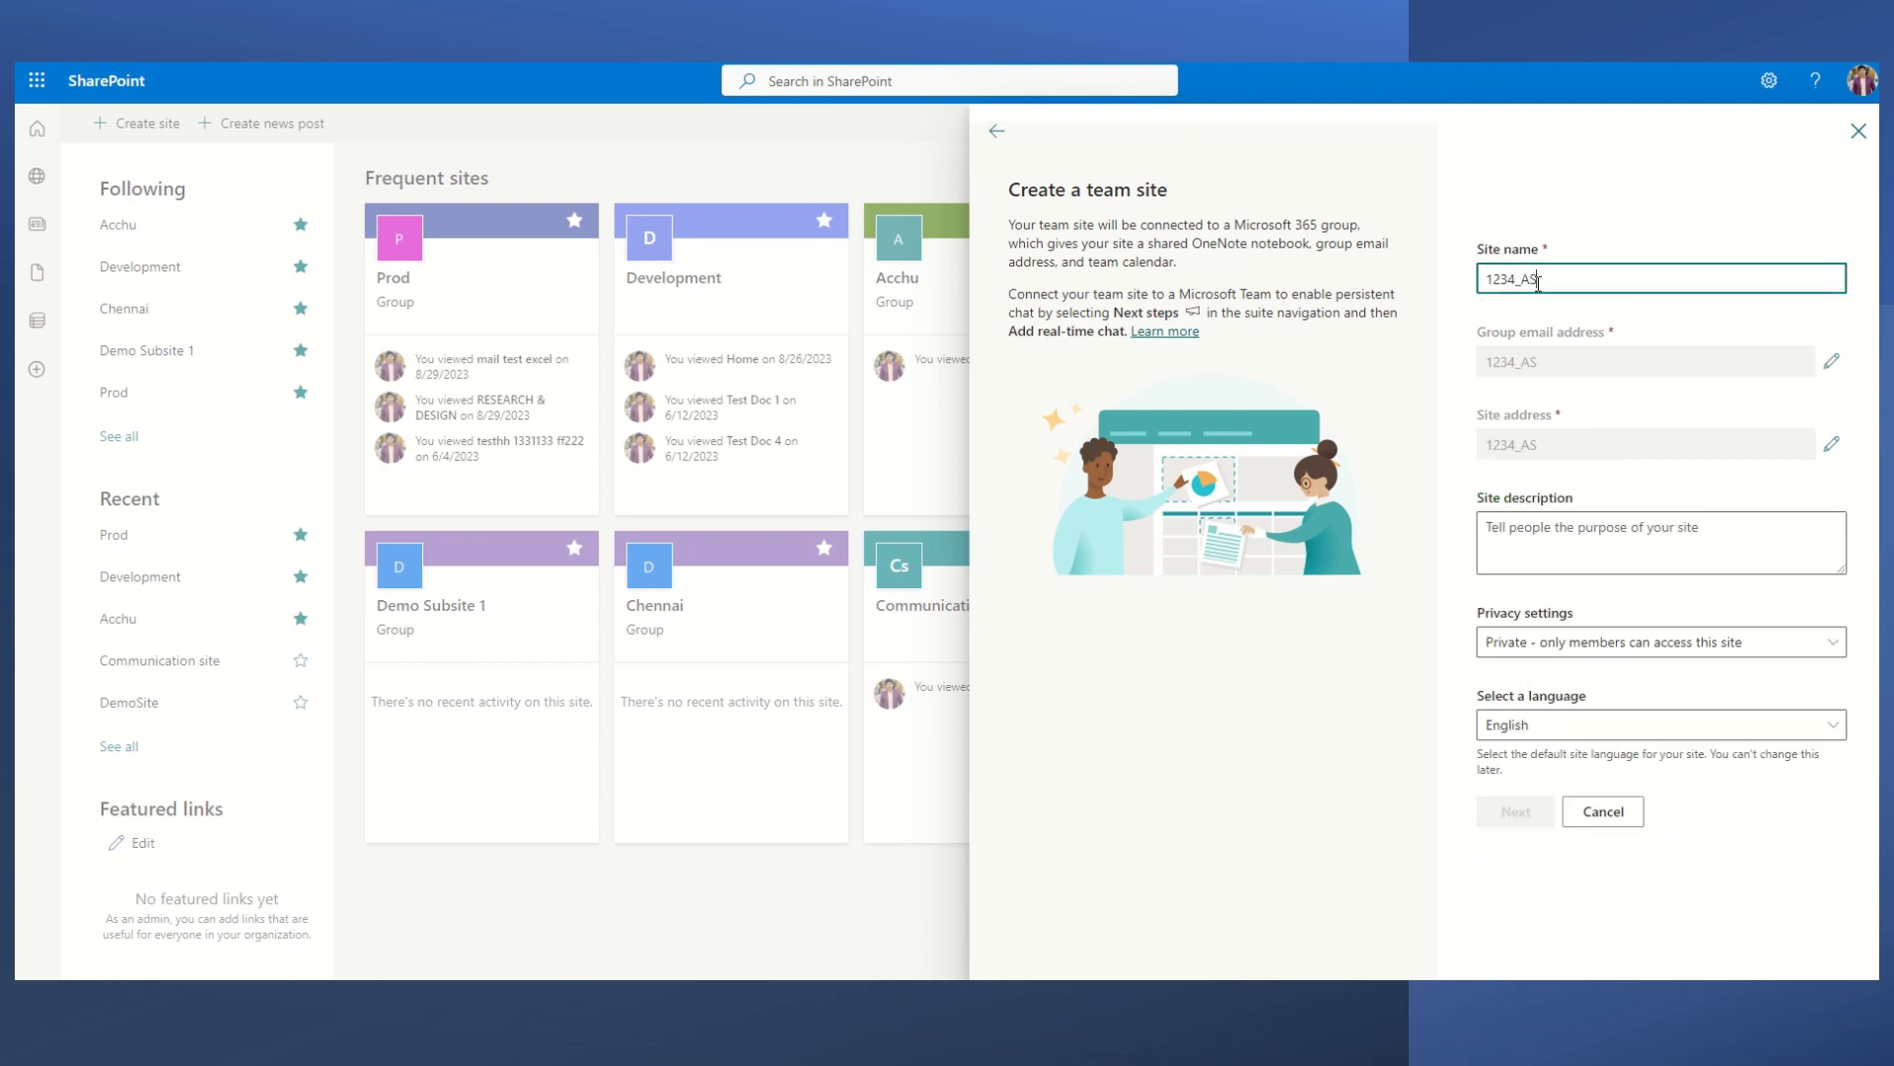
pyautogui.write('DF')
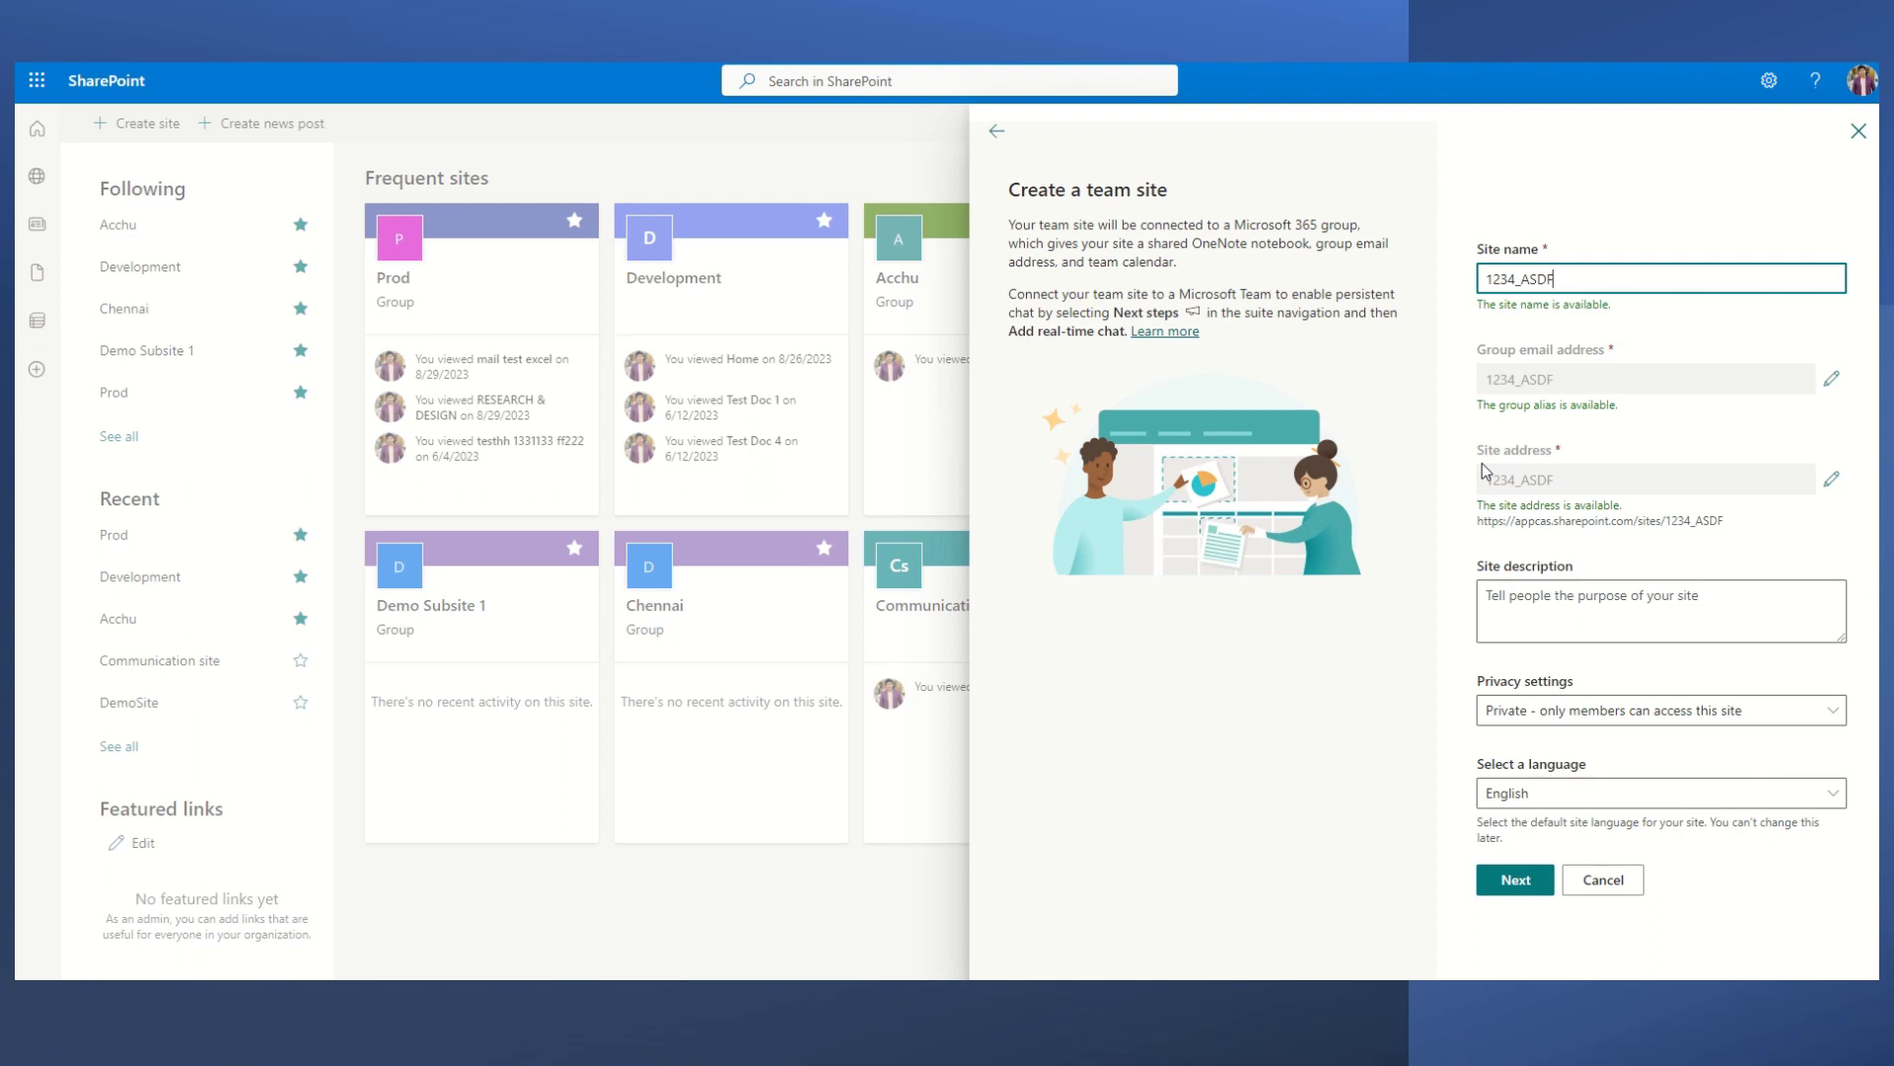
# - Make the site address editable and remove its underscore so it reads 1234ASDF
pyautogui.click(1831, 479)
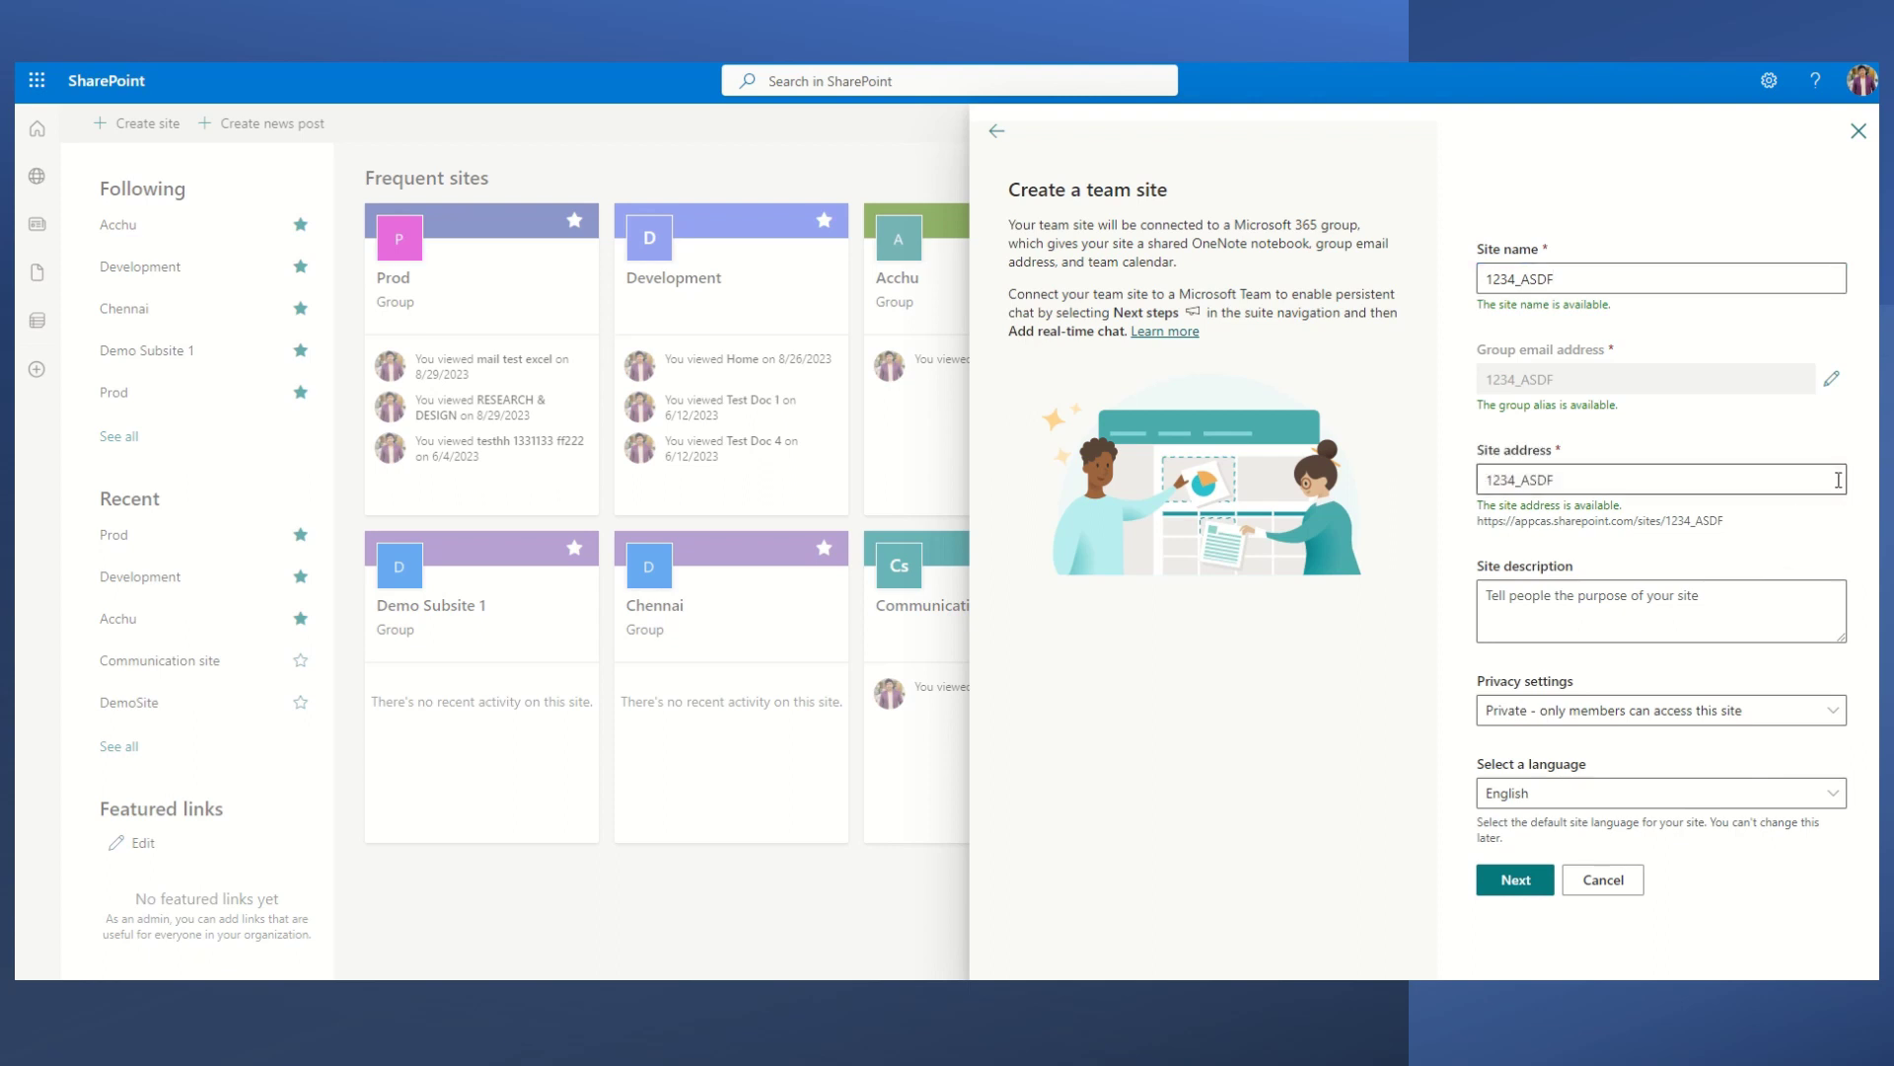
pyautogui.click(1541, 483)
pyautogui.press('Delete')
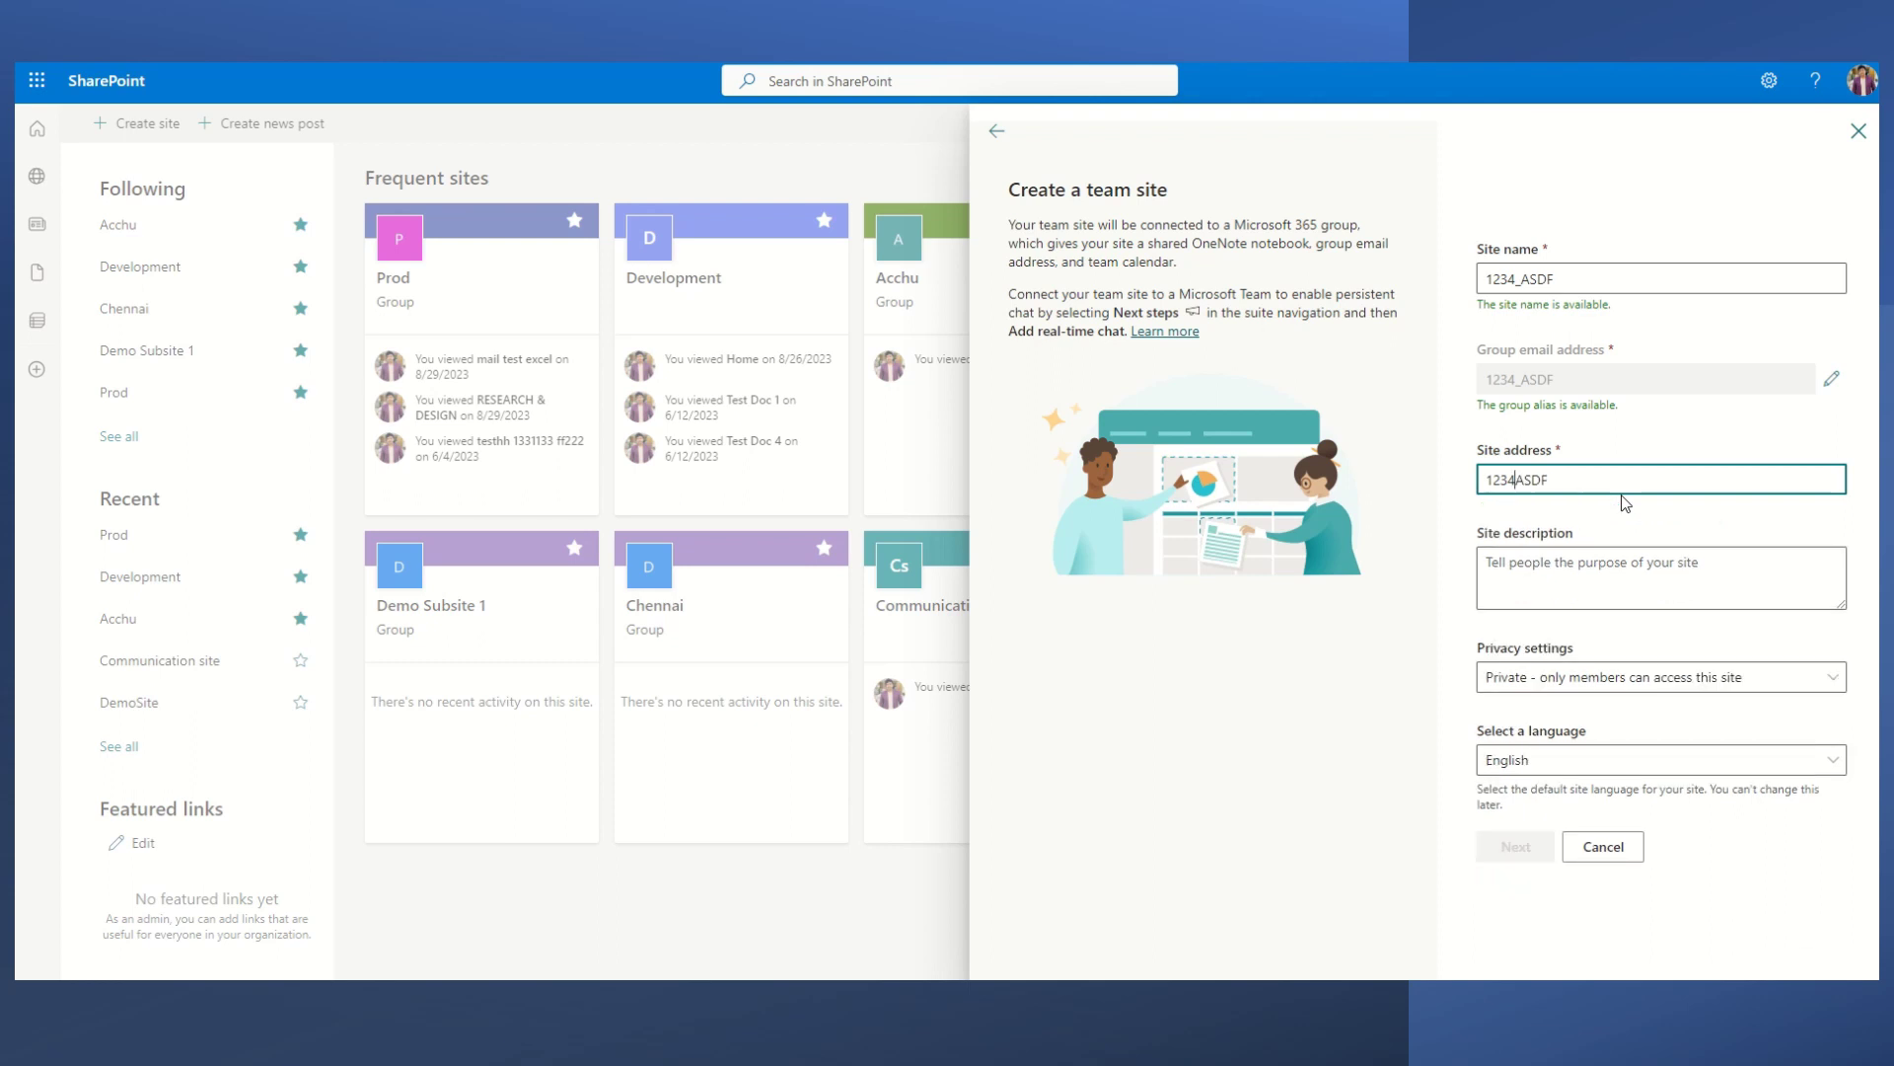
# - Replace the underscore in the site name with a space so it reads 1234 ASDF
pyautogui.click(1521, 279)
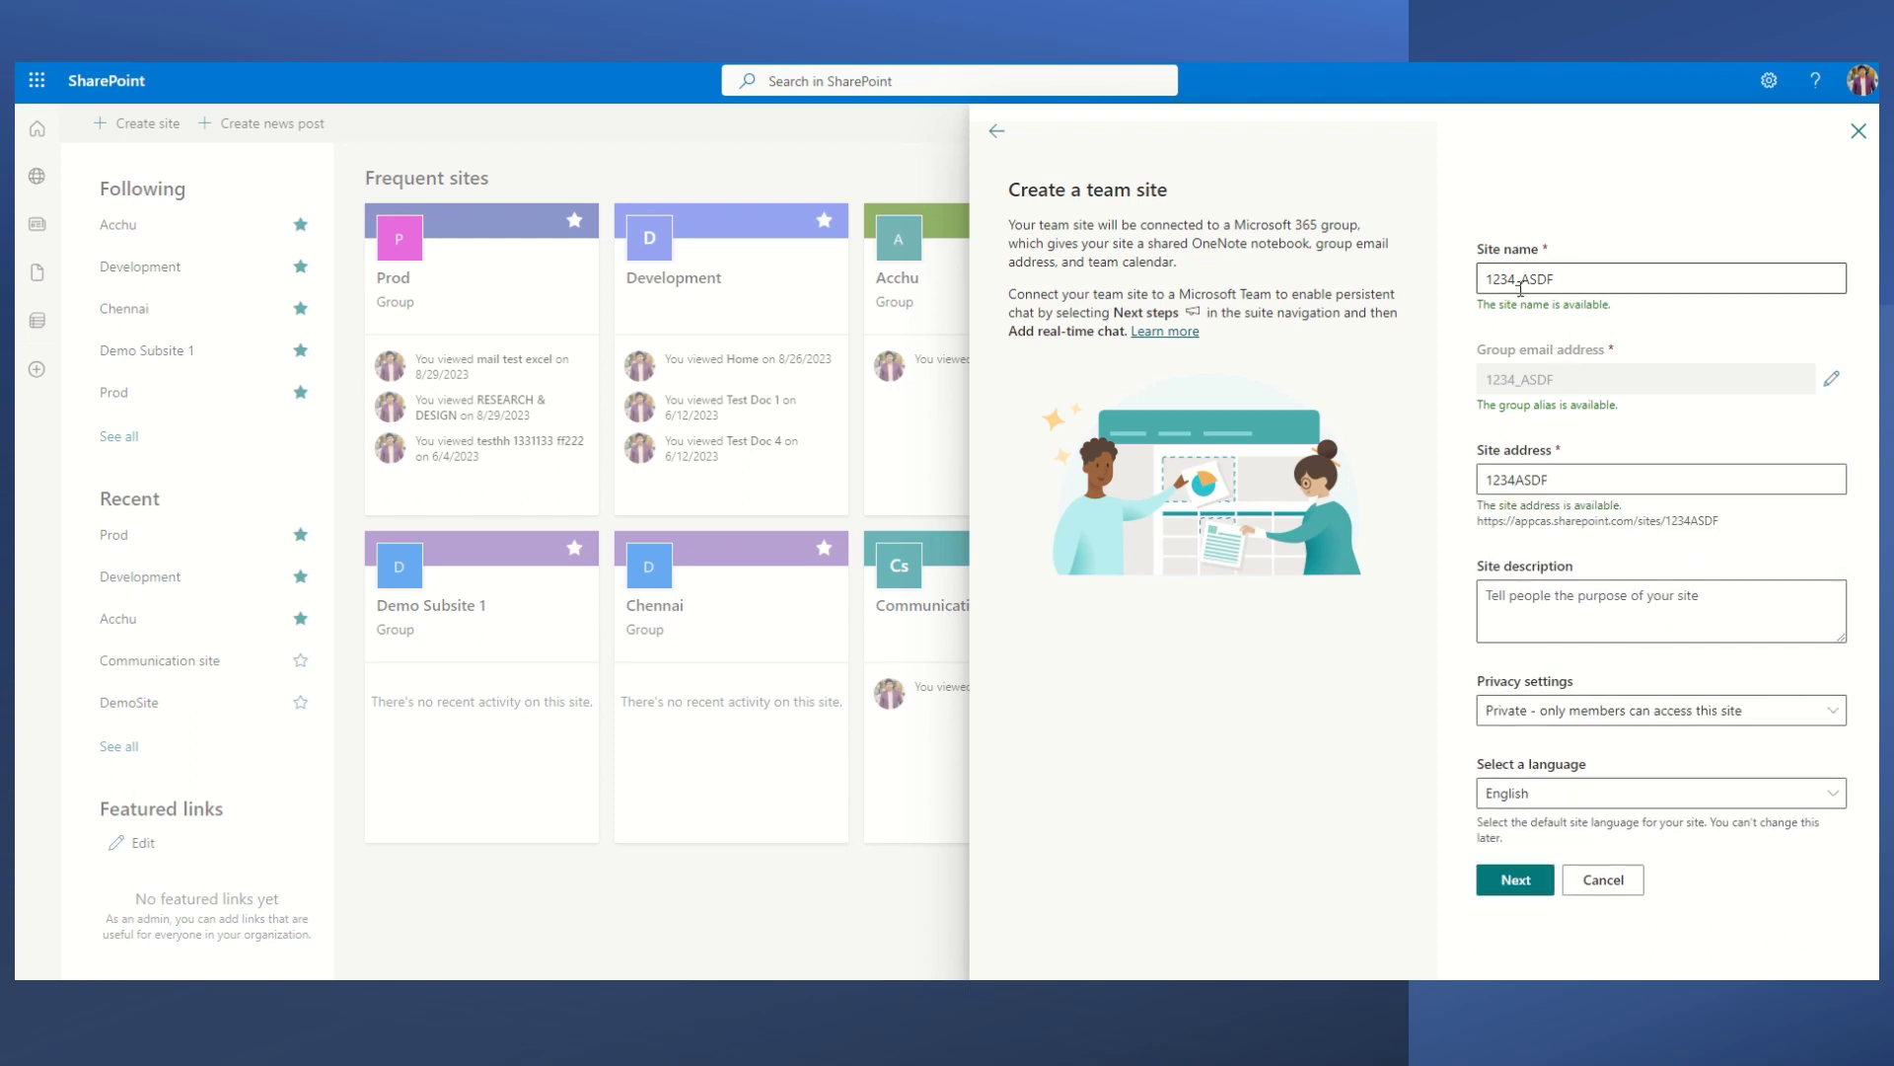
pyautogui.press('BackSpace')
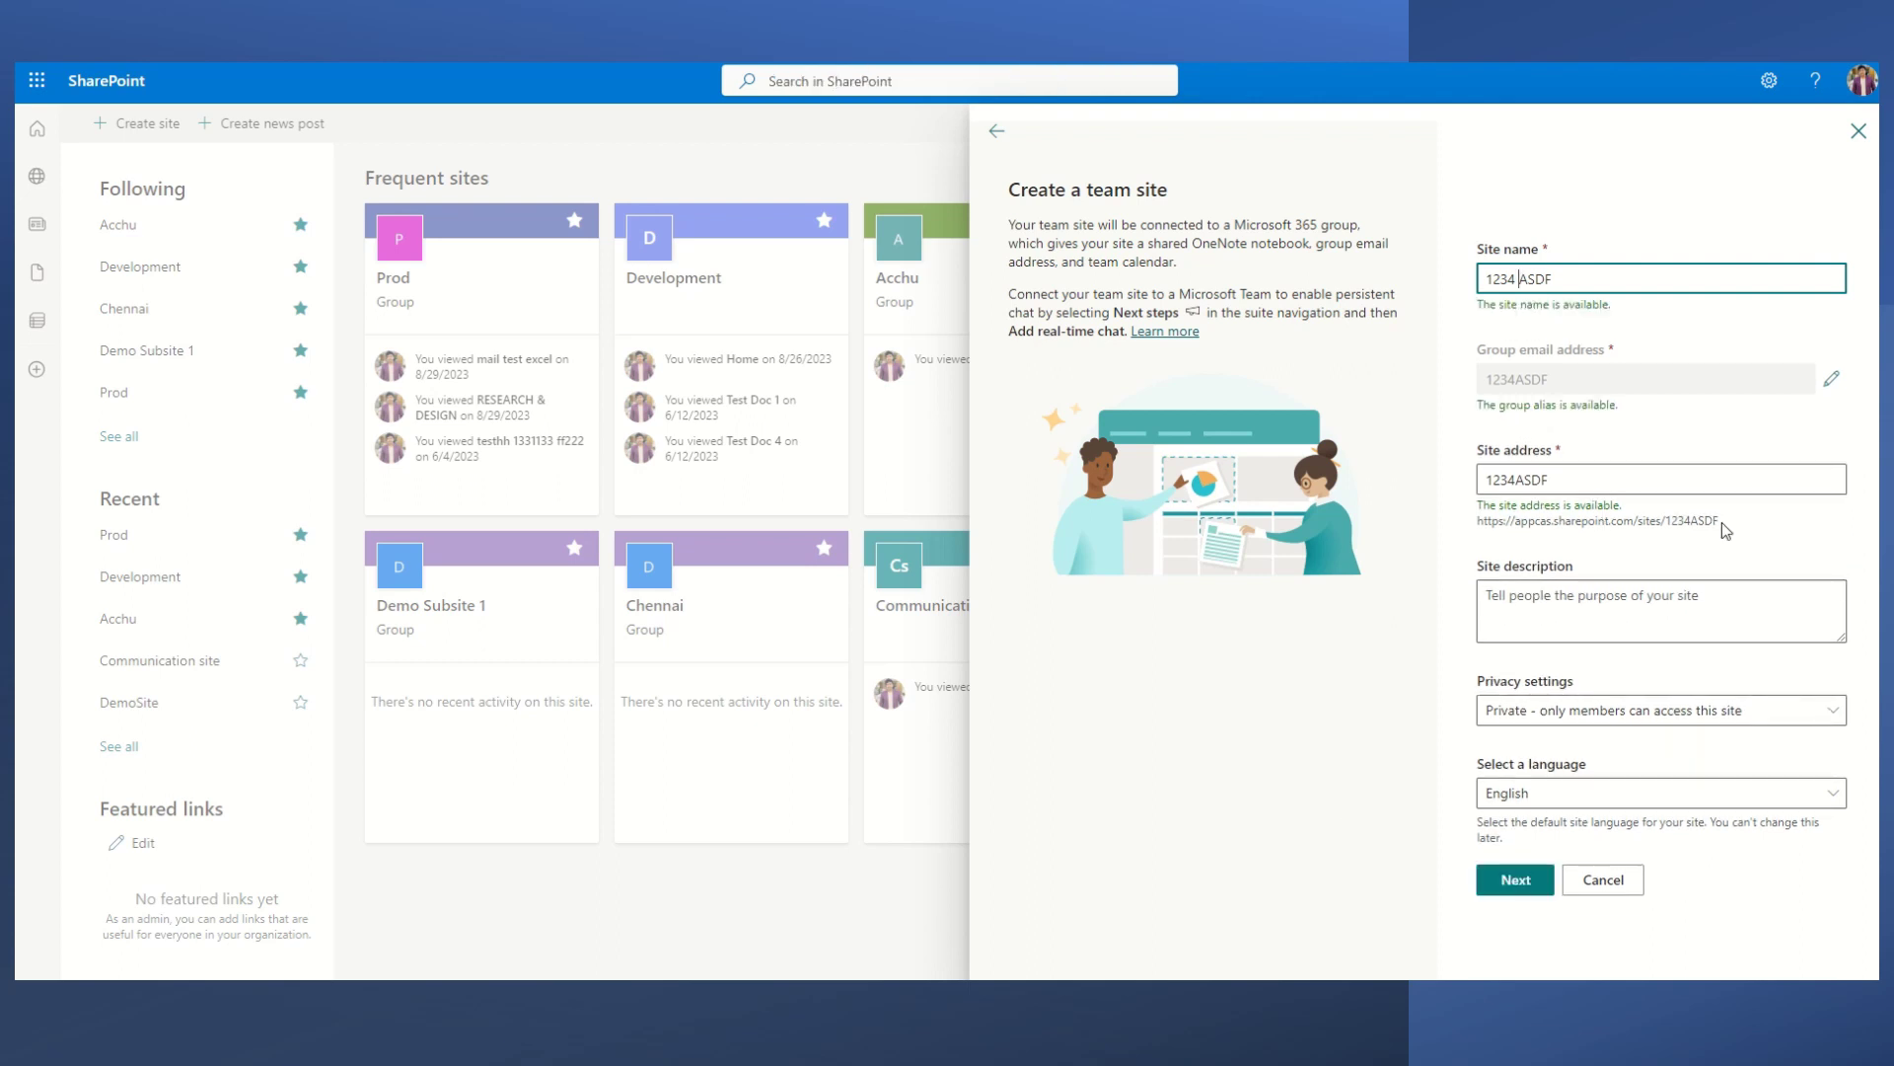
pyautogui.click(1692, 483)
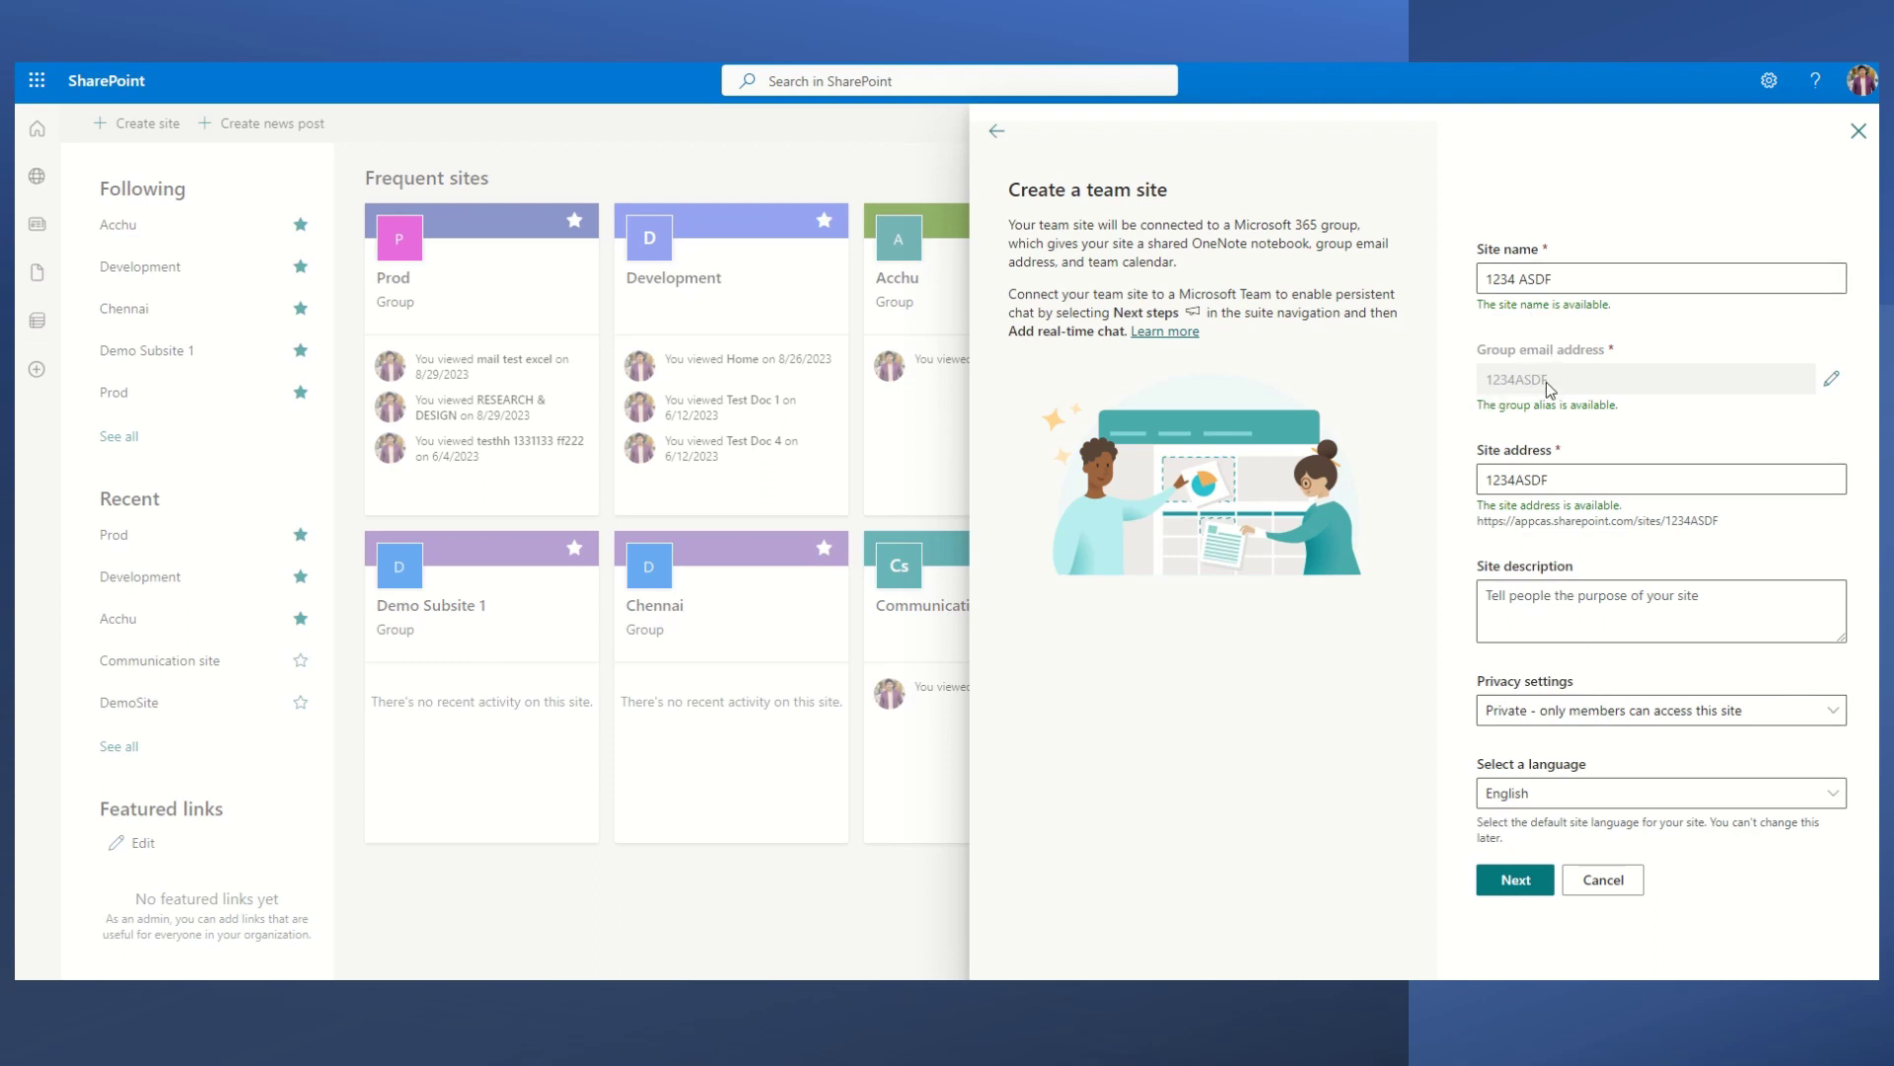
# - Replace the site name with HR Operations
pyautogui.click(1566, 286)
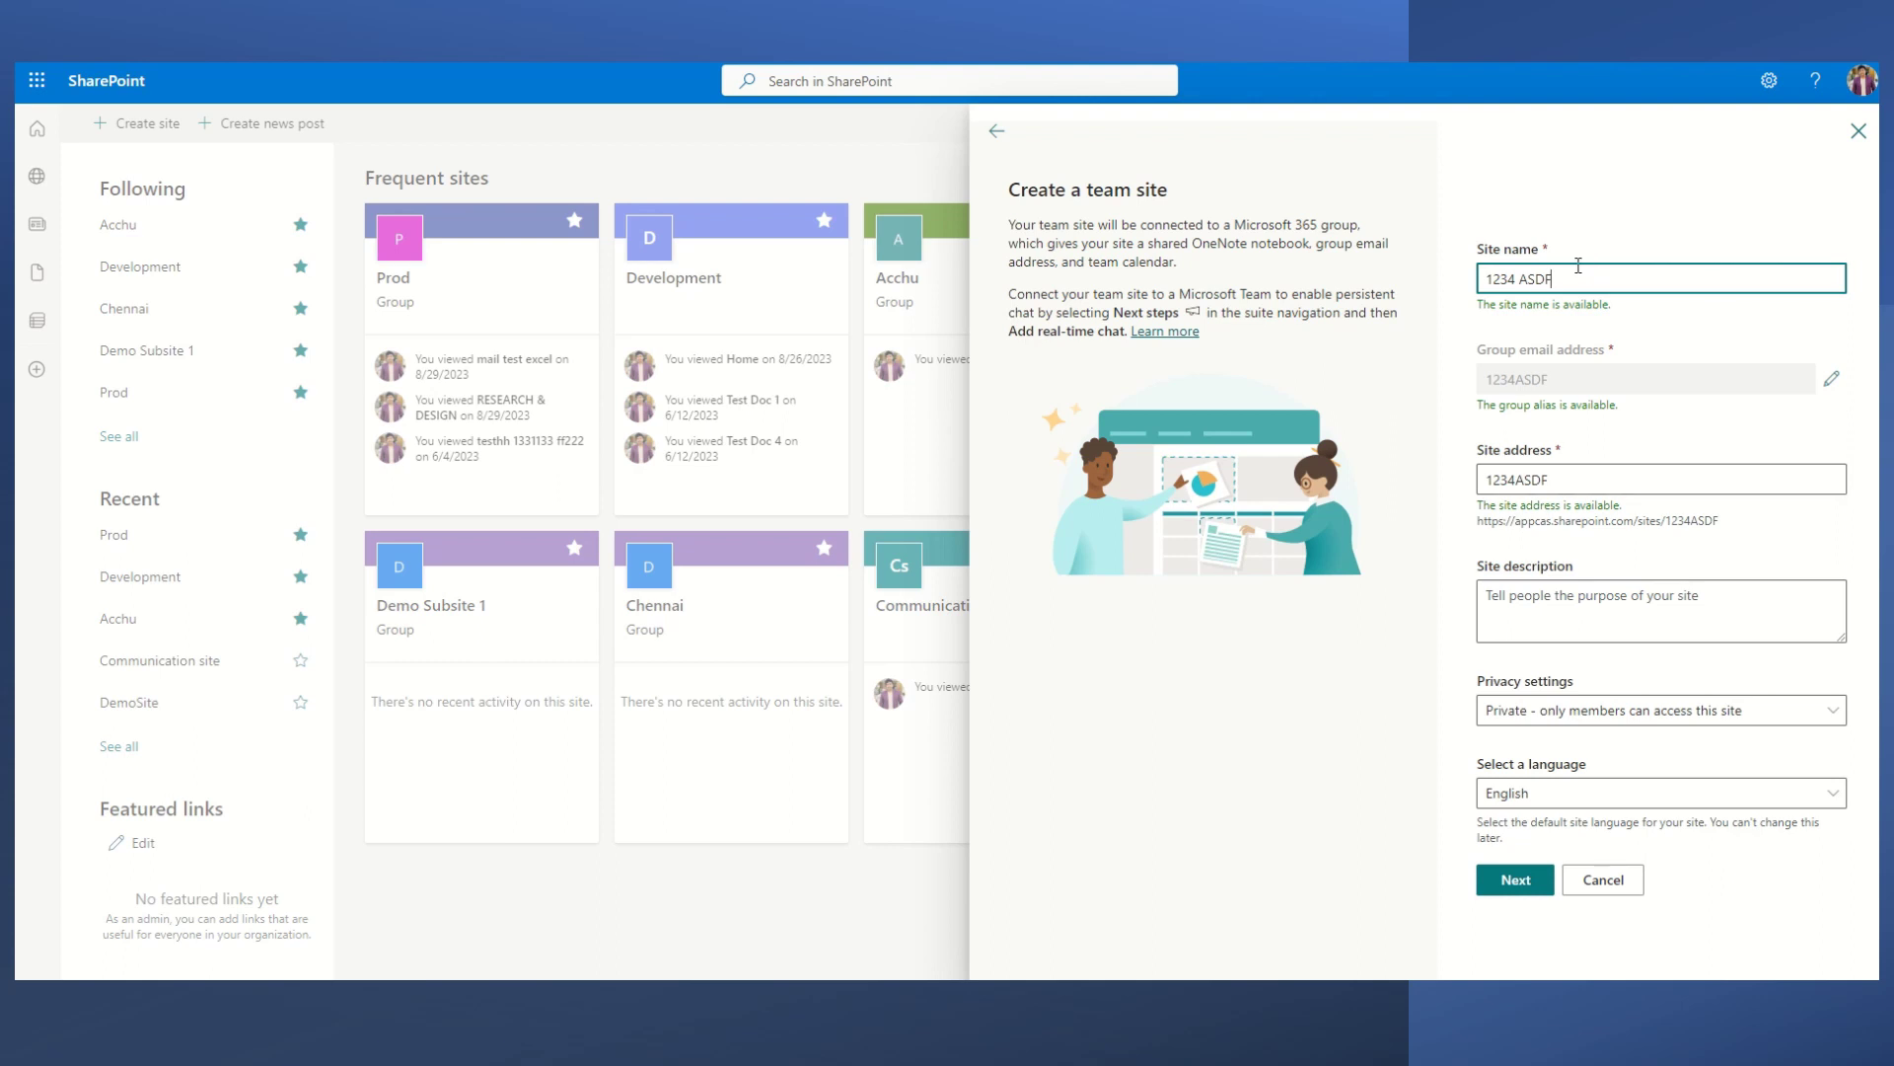
pyautogui.moveTo(1579, 265); pyautogui.dragTo(1059, 266)
pyautogui.write('HR')
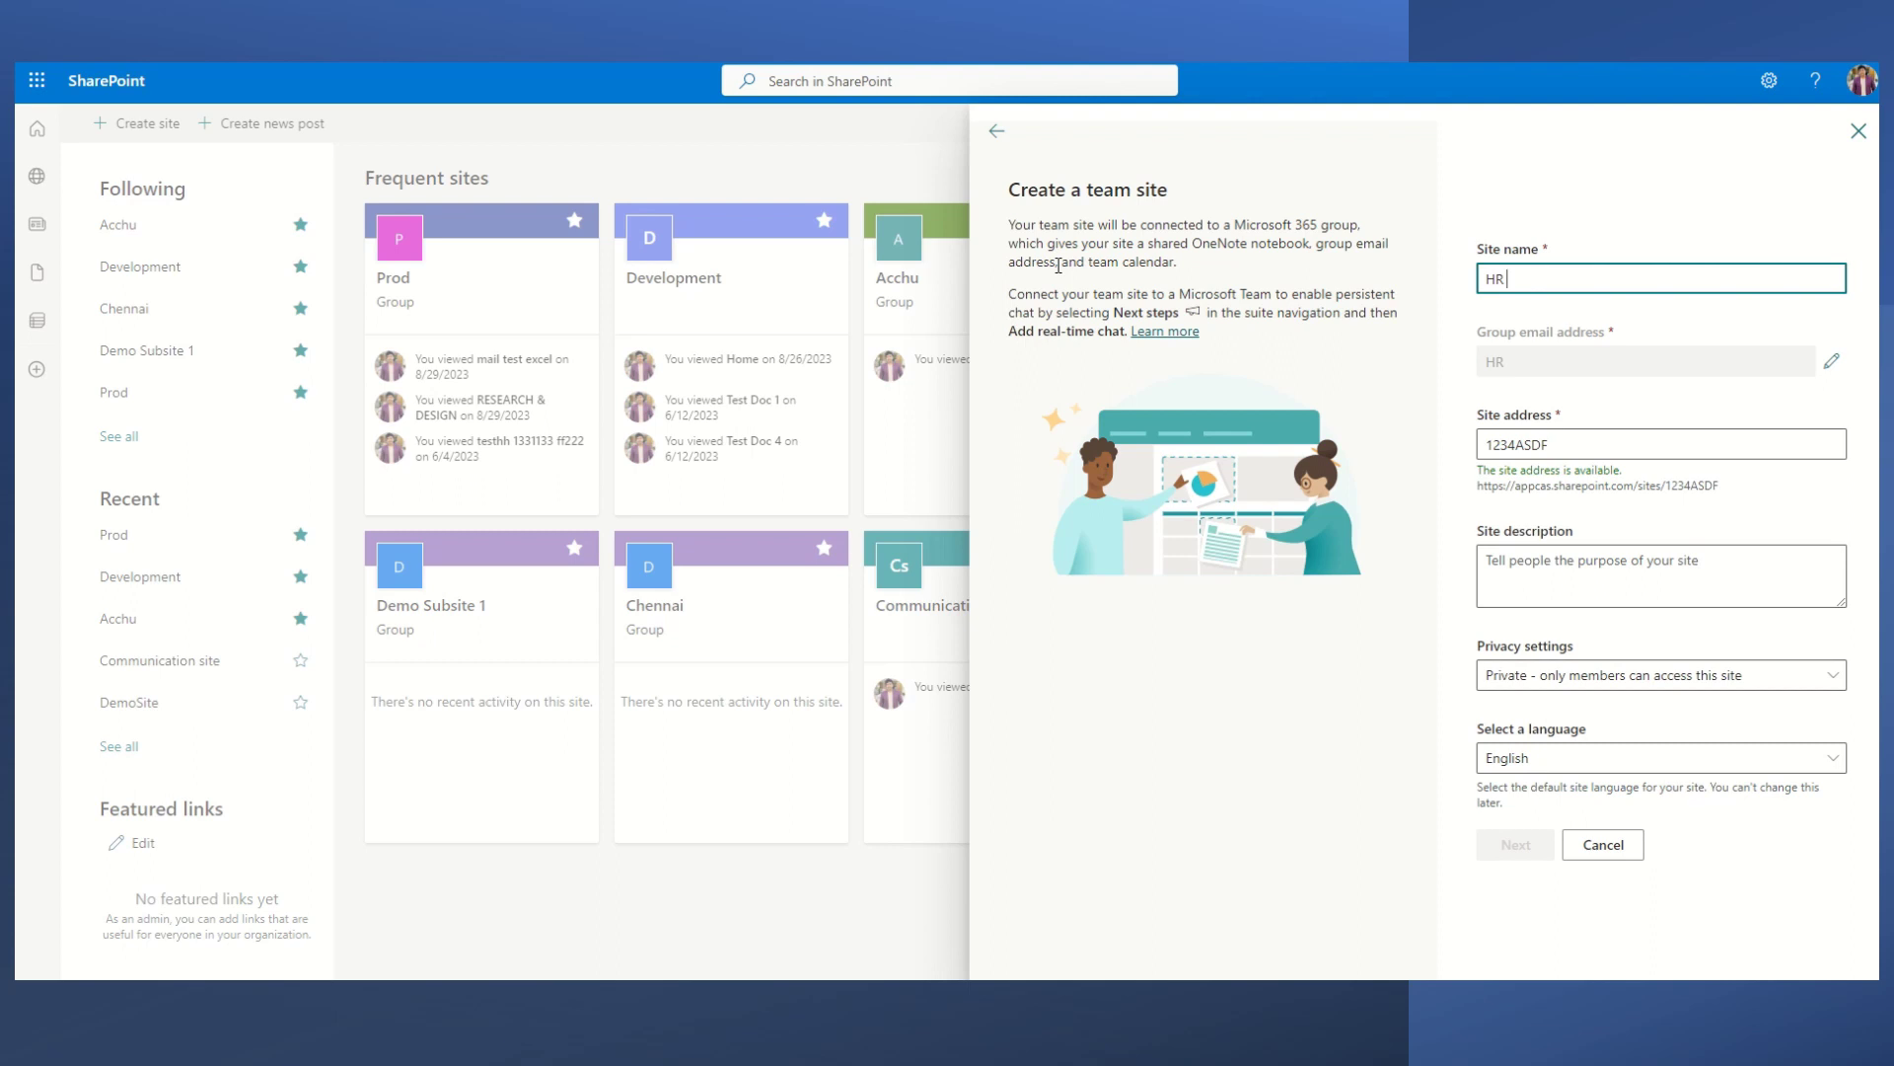
pyautogui.write(' Operations')
pyautogui.click(1648, 441)
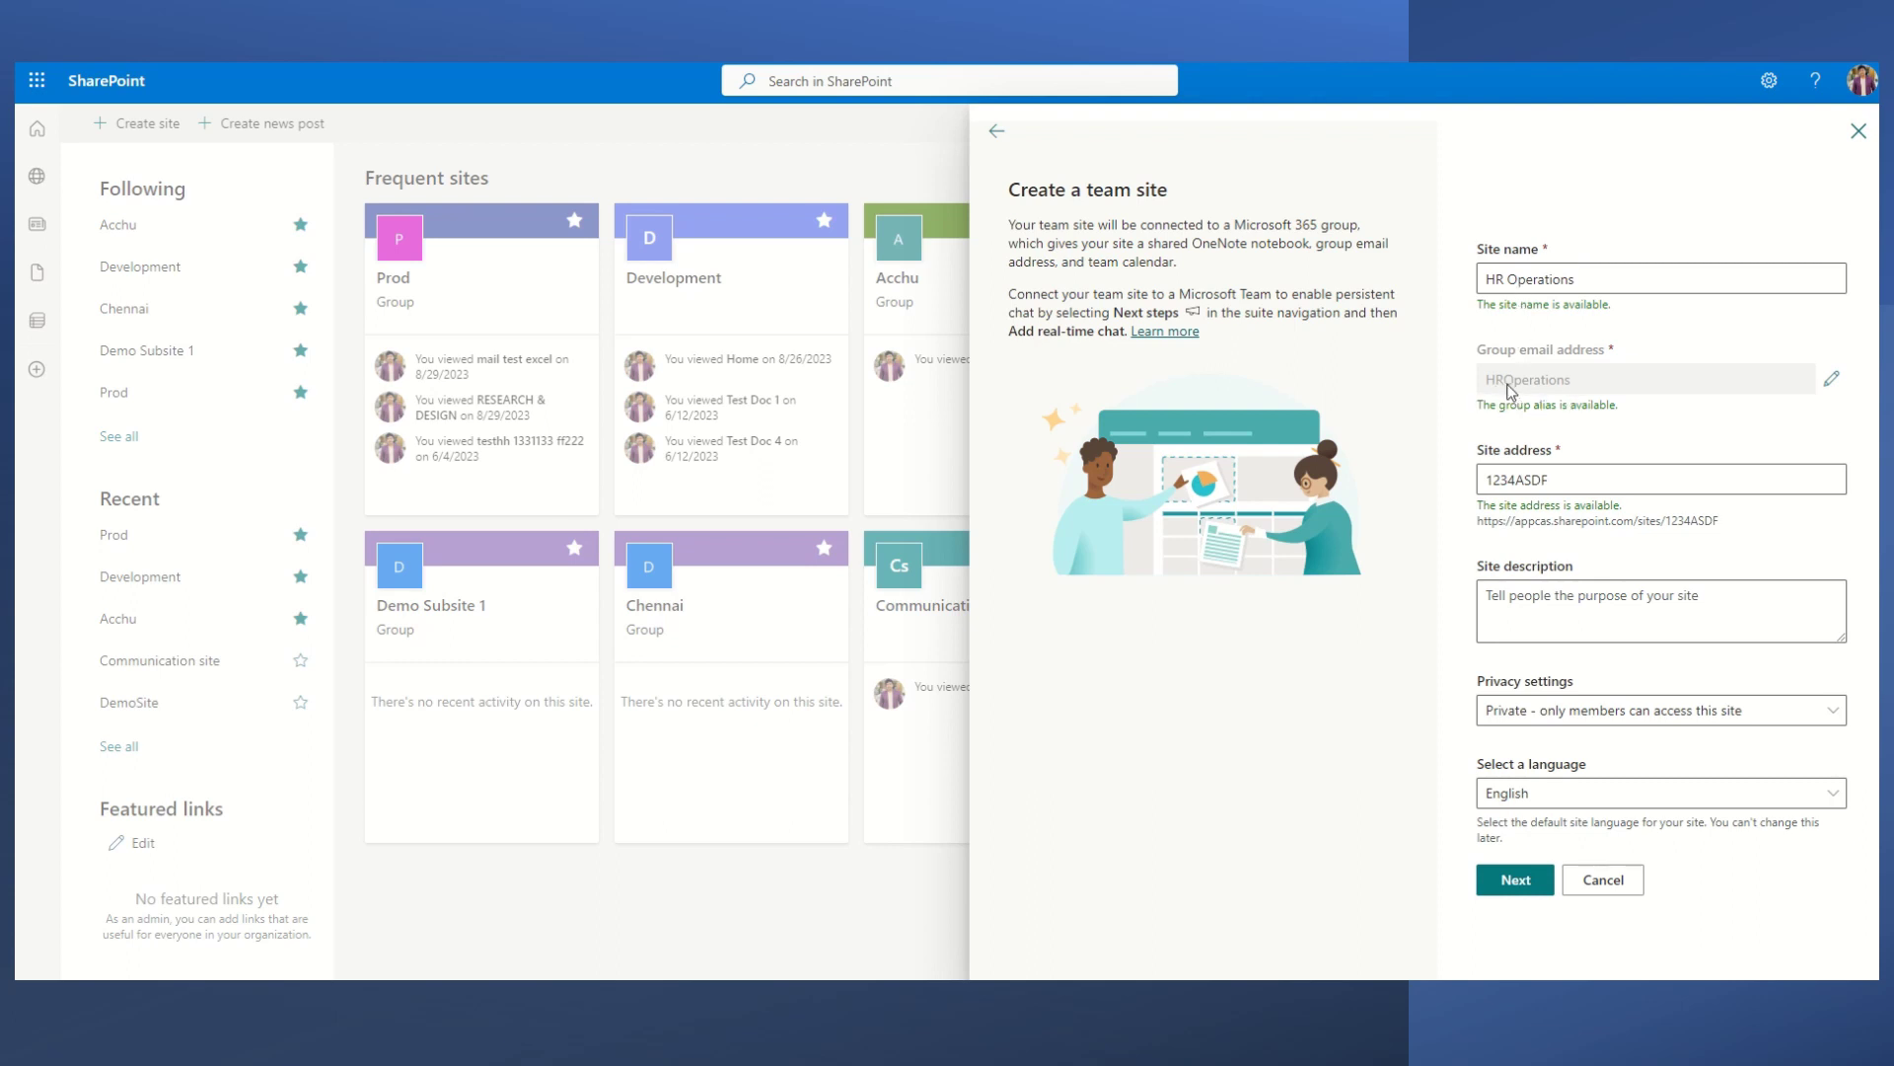
# - Replace the site address with HROps and check the ending of the resulting URL
pyautogui.click(1602, 480)
pyautogui.hotkey('ctrl', 'a')
pyautogui.press('BackSpace')
pyautogui.write('H')
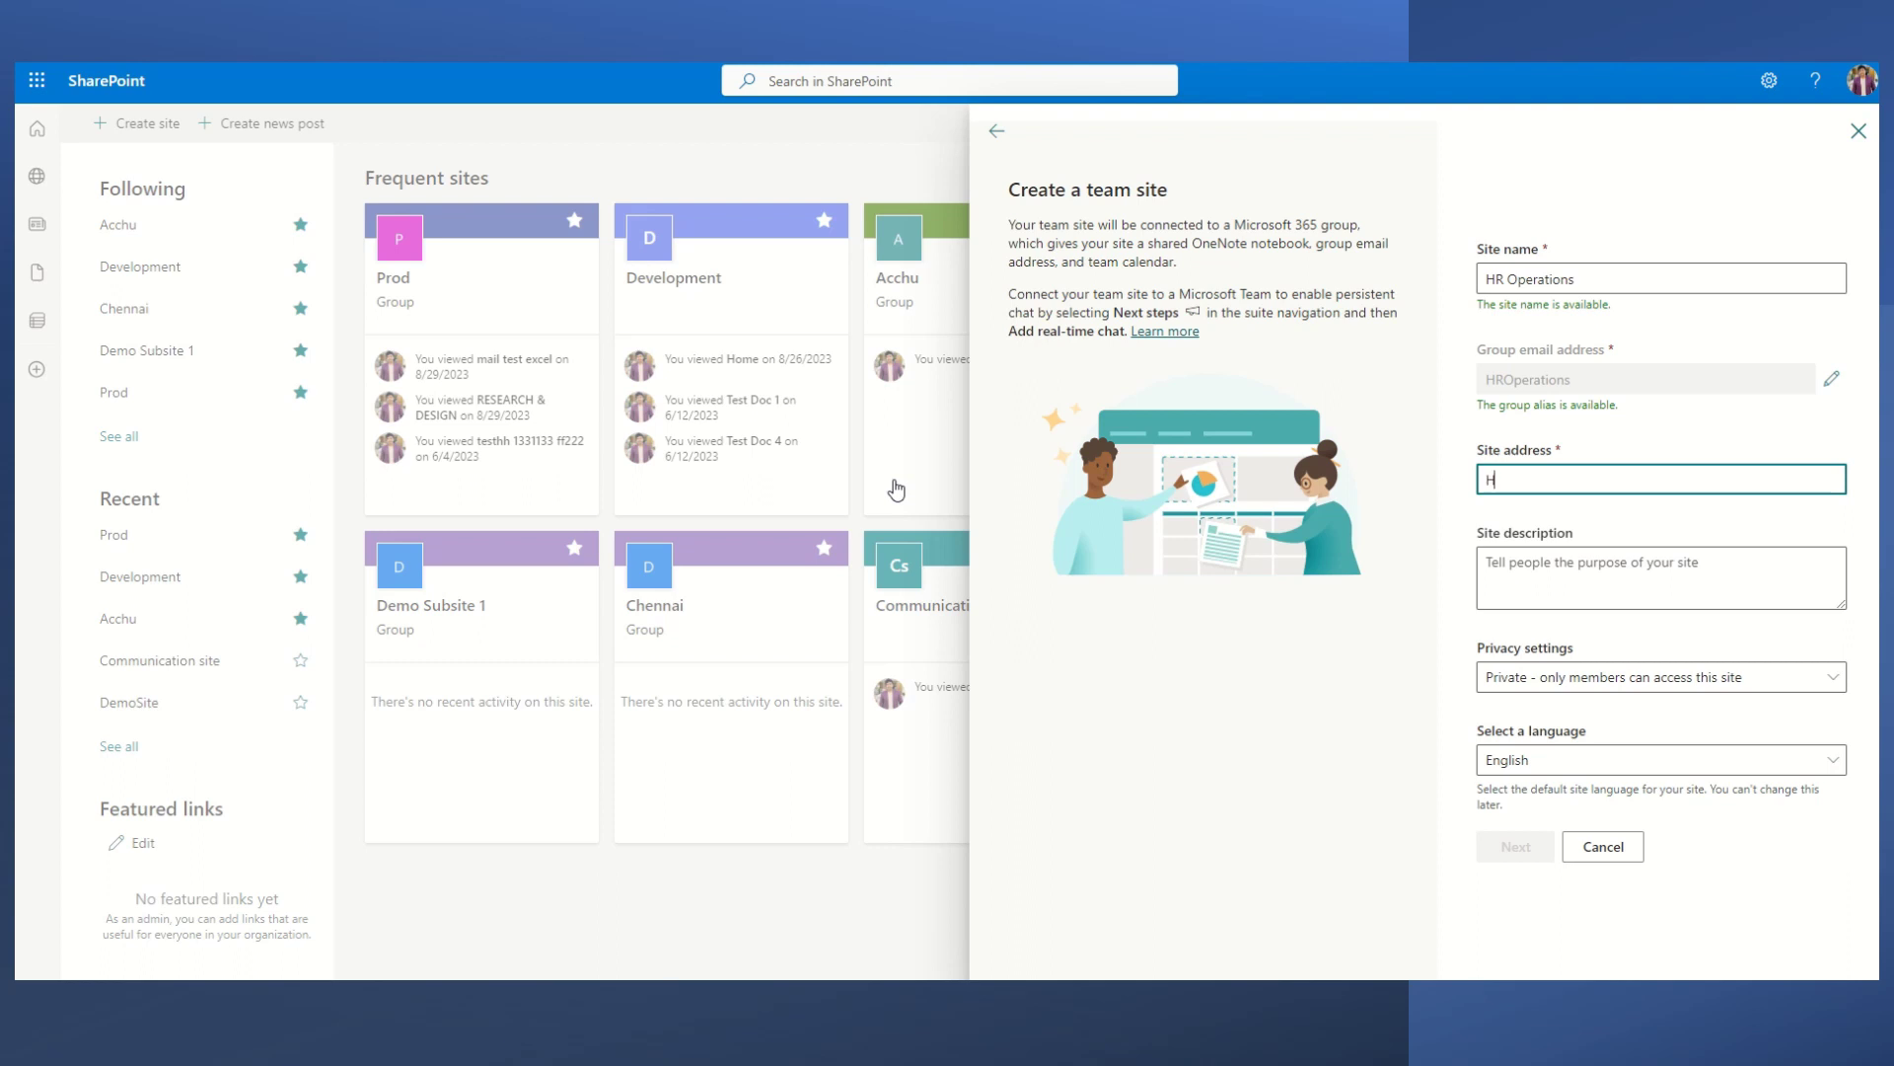
pyautogui.write('R')
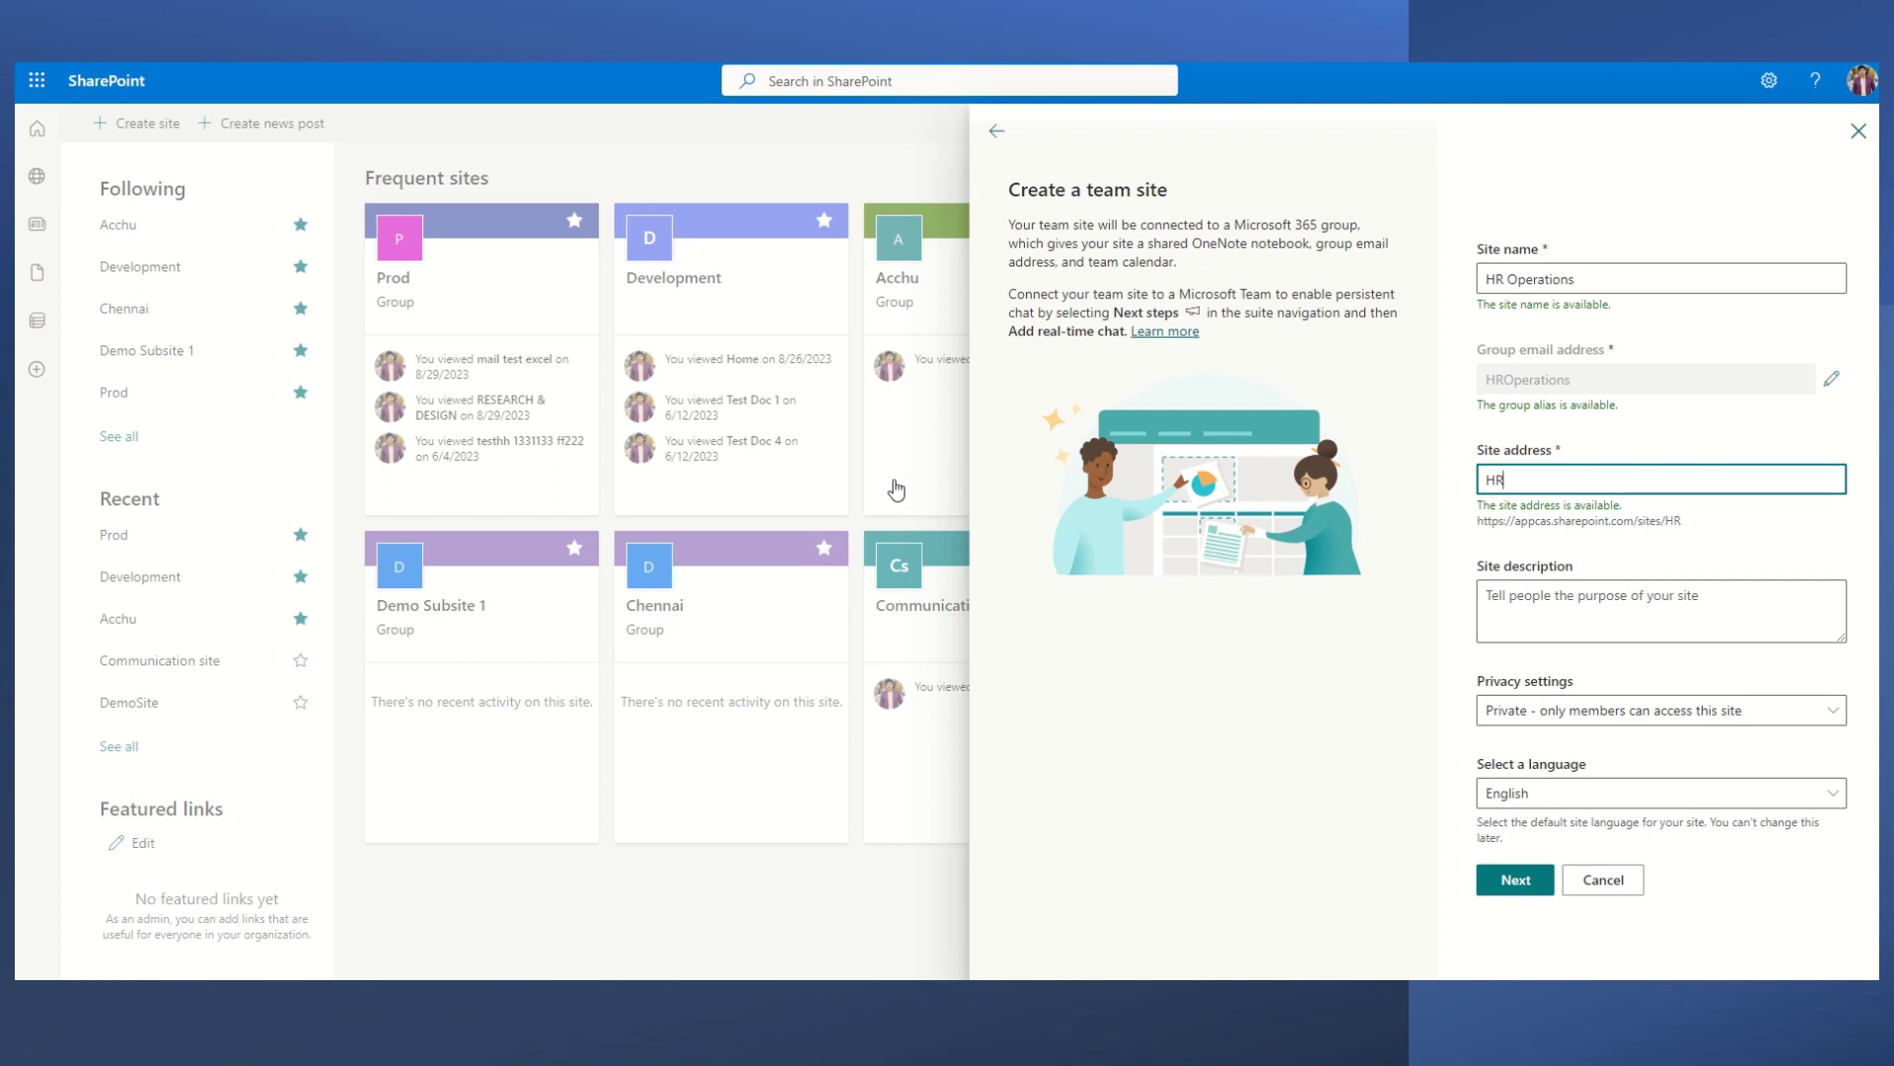
pyautogui.write('Ops')
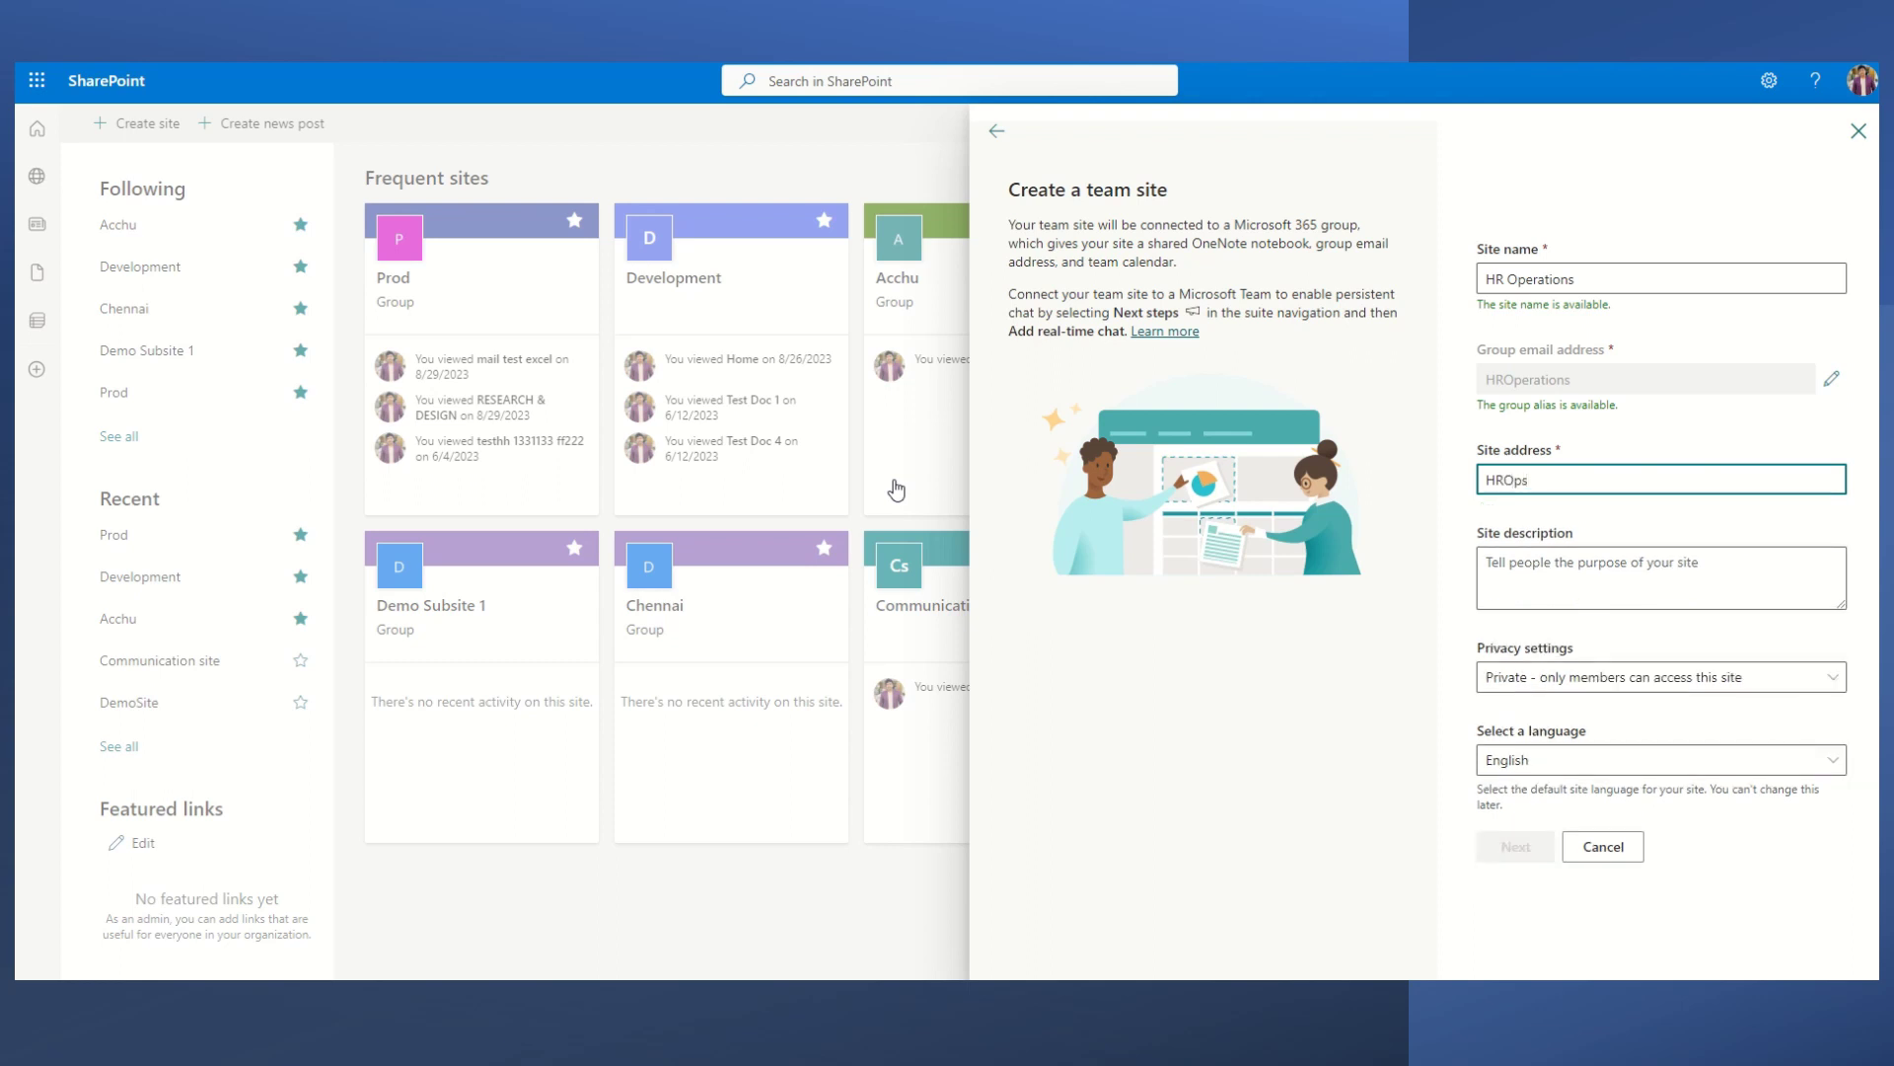
pyautogui.click(1725, 542)
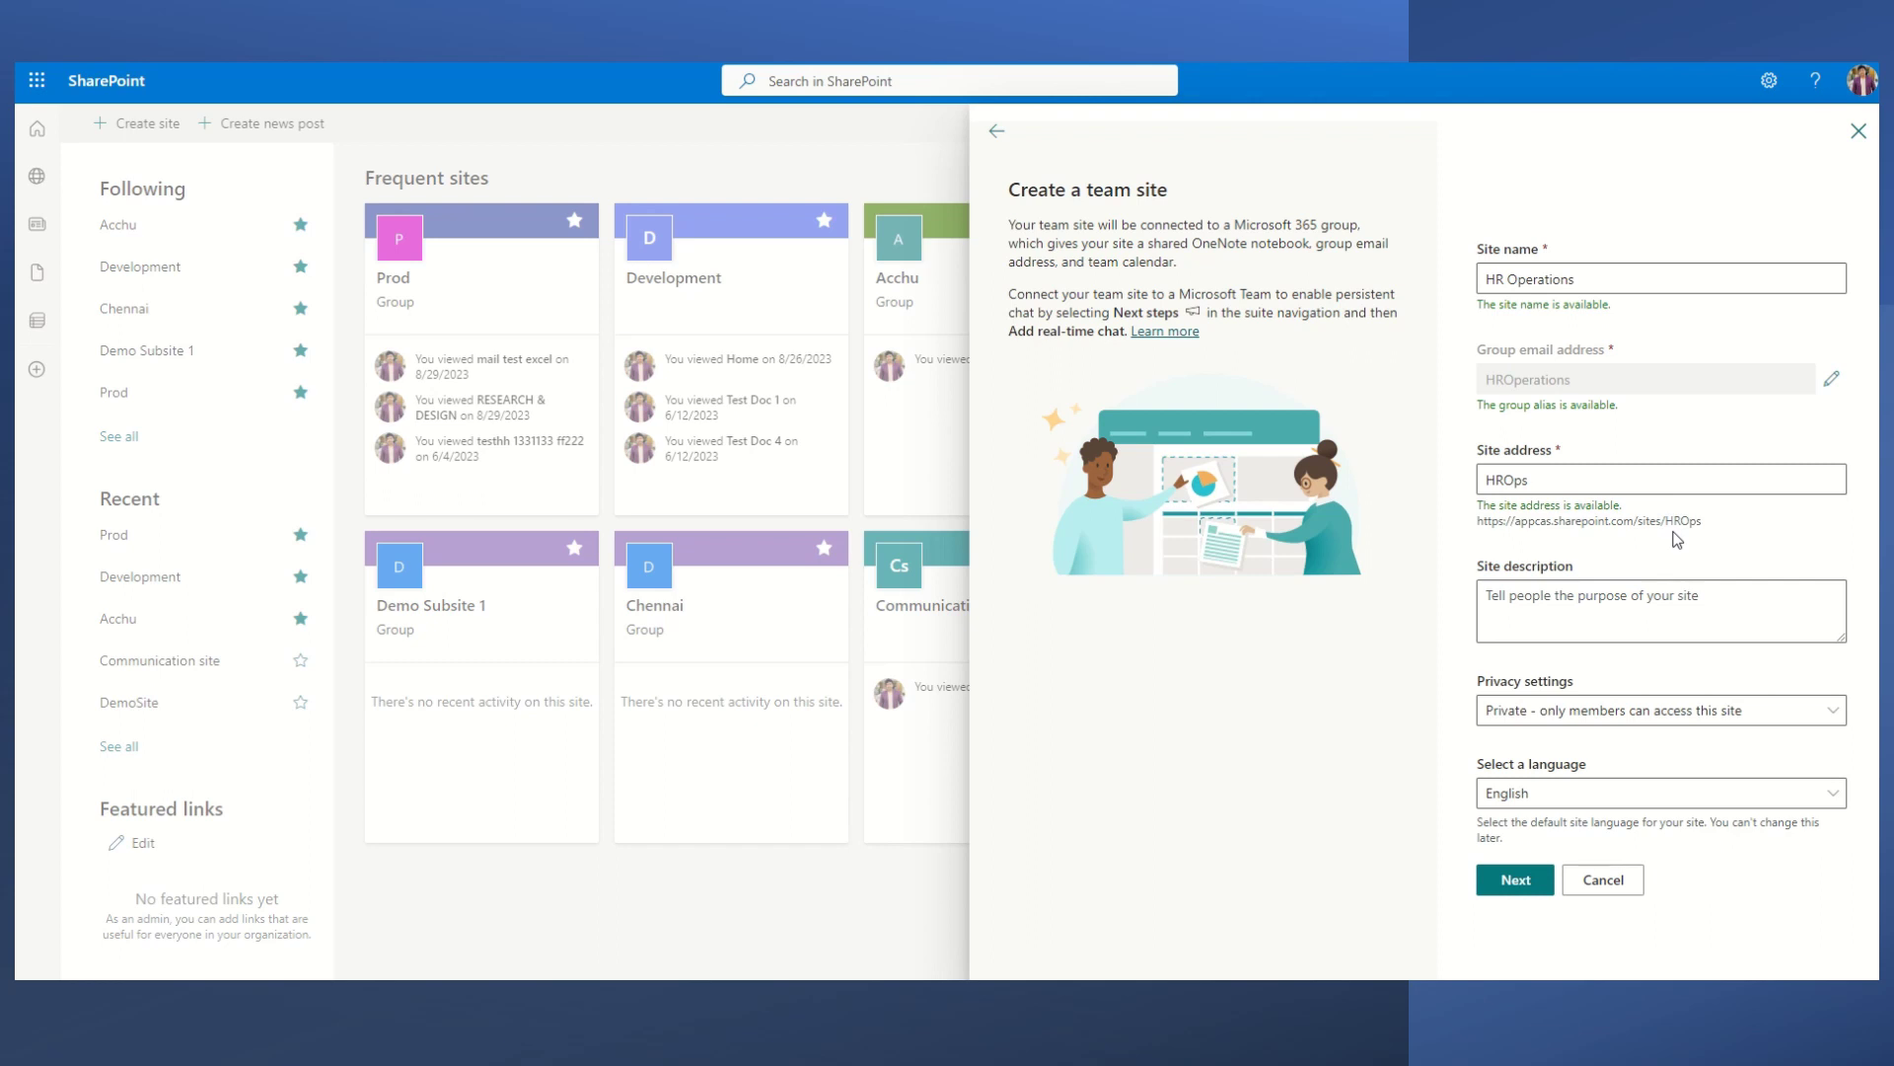
pyautogui.moveTo(1703, 521); pyautogui.dragTo(1663, 523)
# - Enter the site description "This site is mainly used for HR operations", correcting the misspelled last word with the spelling suggestion
pyautogui.click(1607, 606)
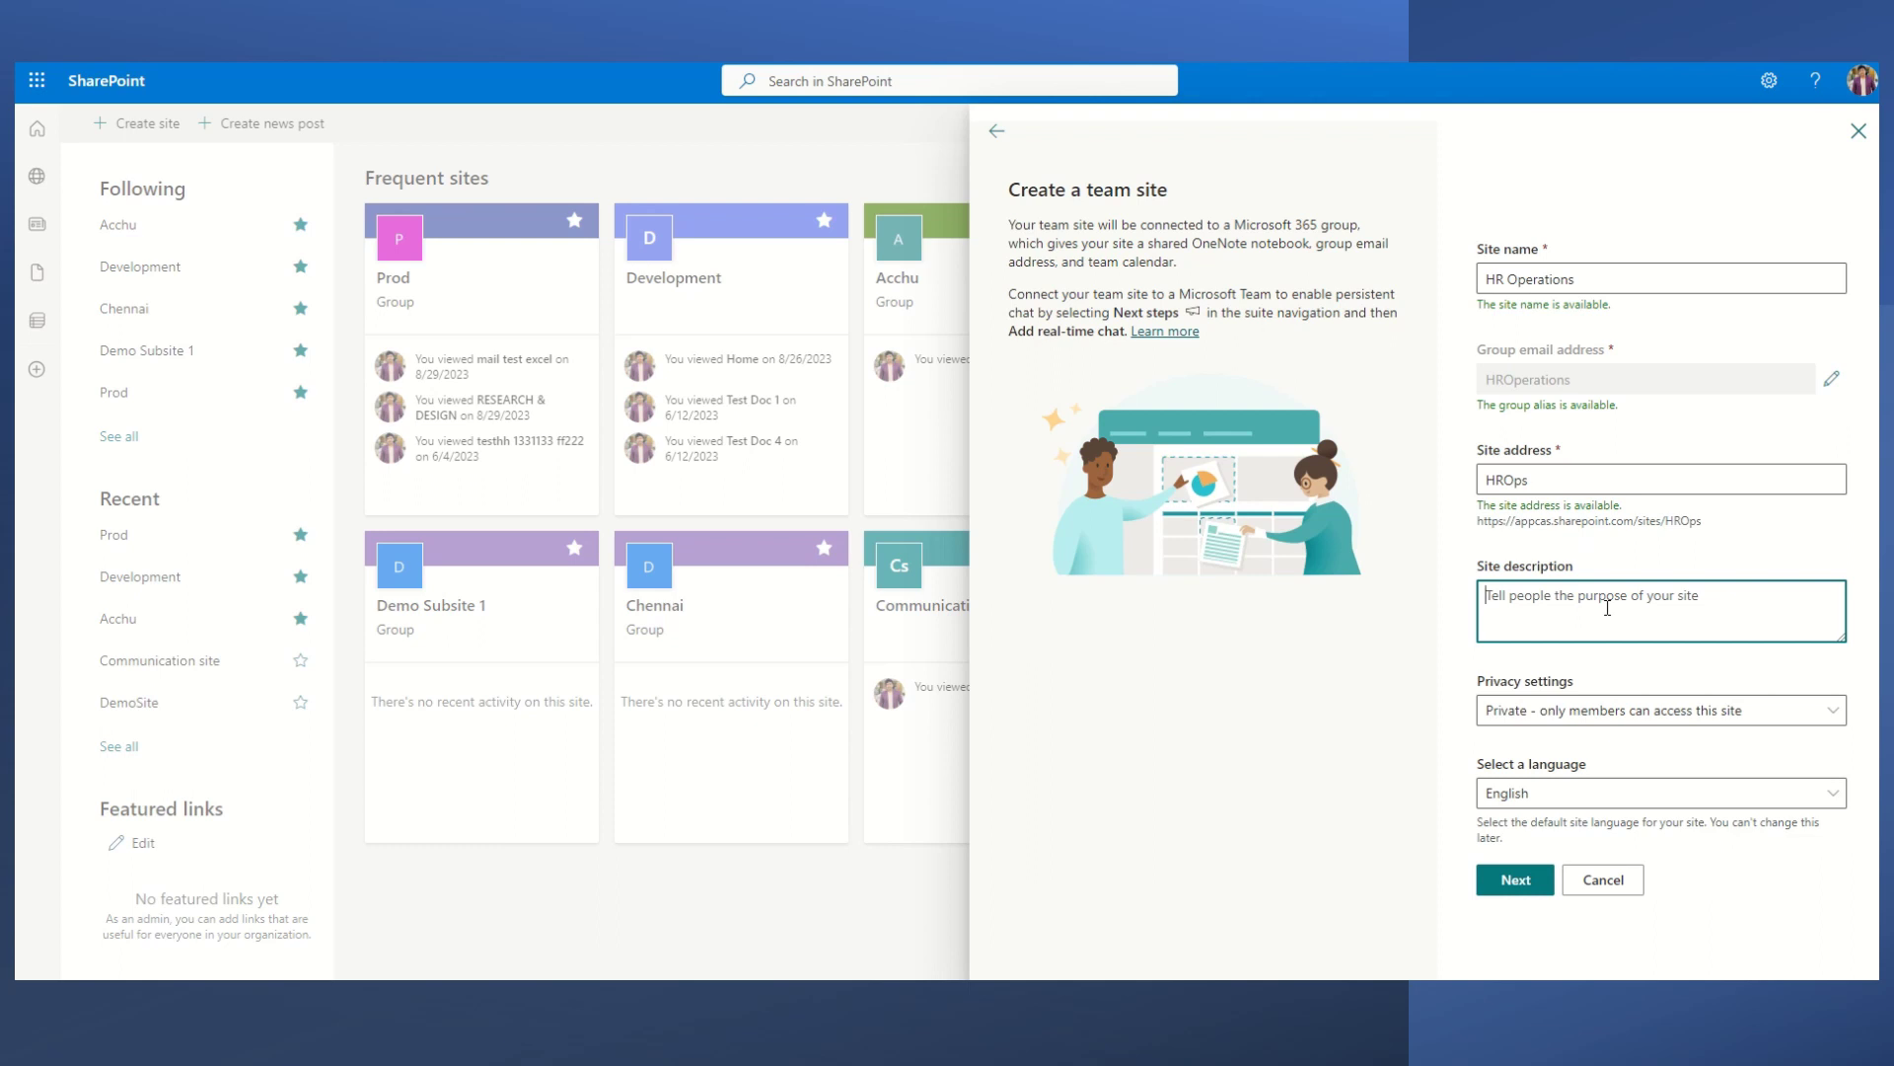
pyautogui.write('This site is mainly used for HR opeartions')
pyautogui.click(1586, 738)
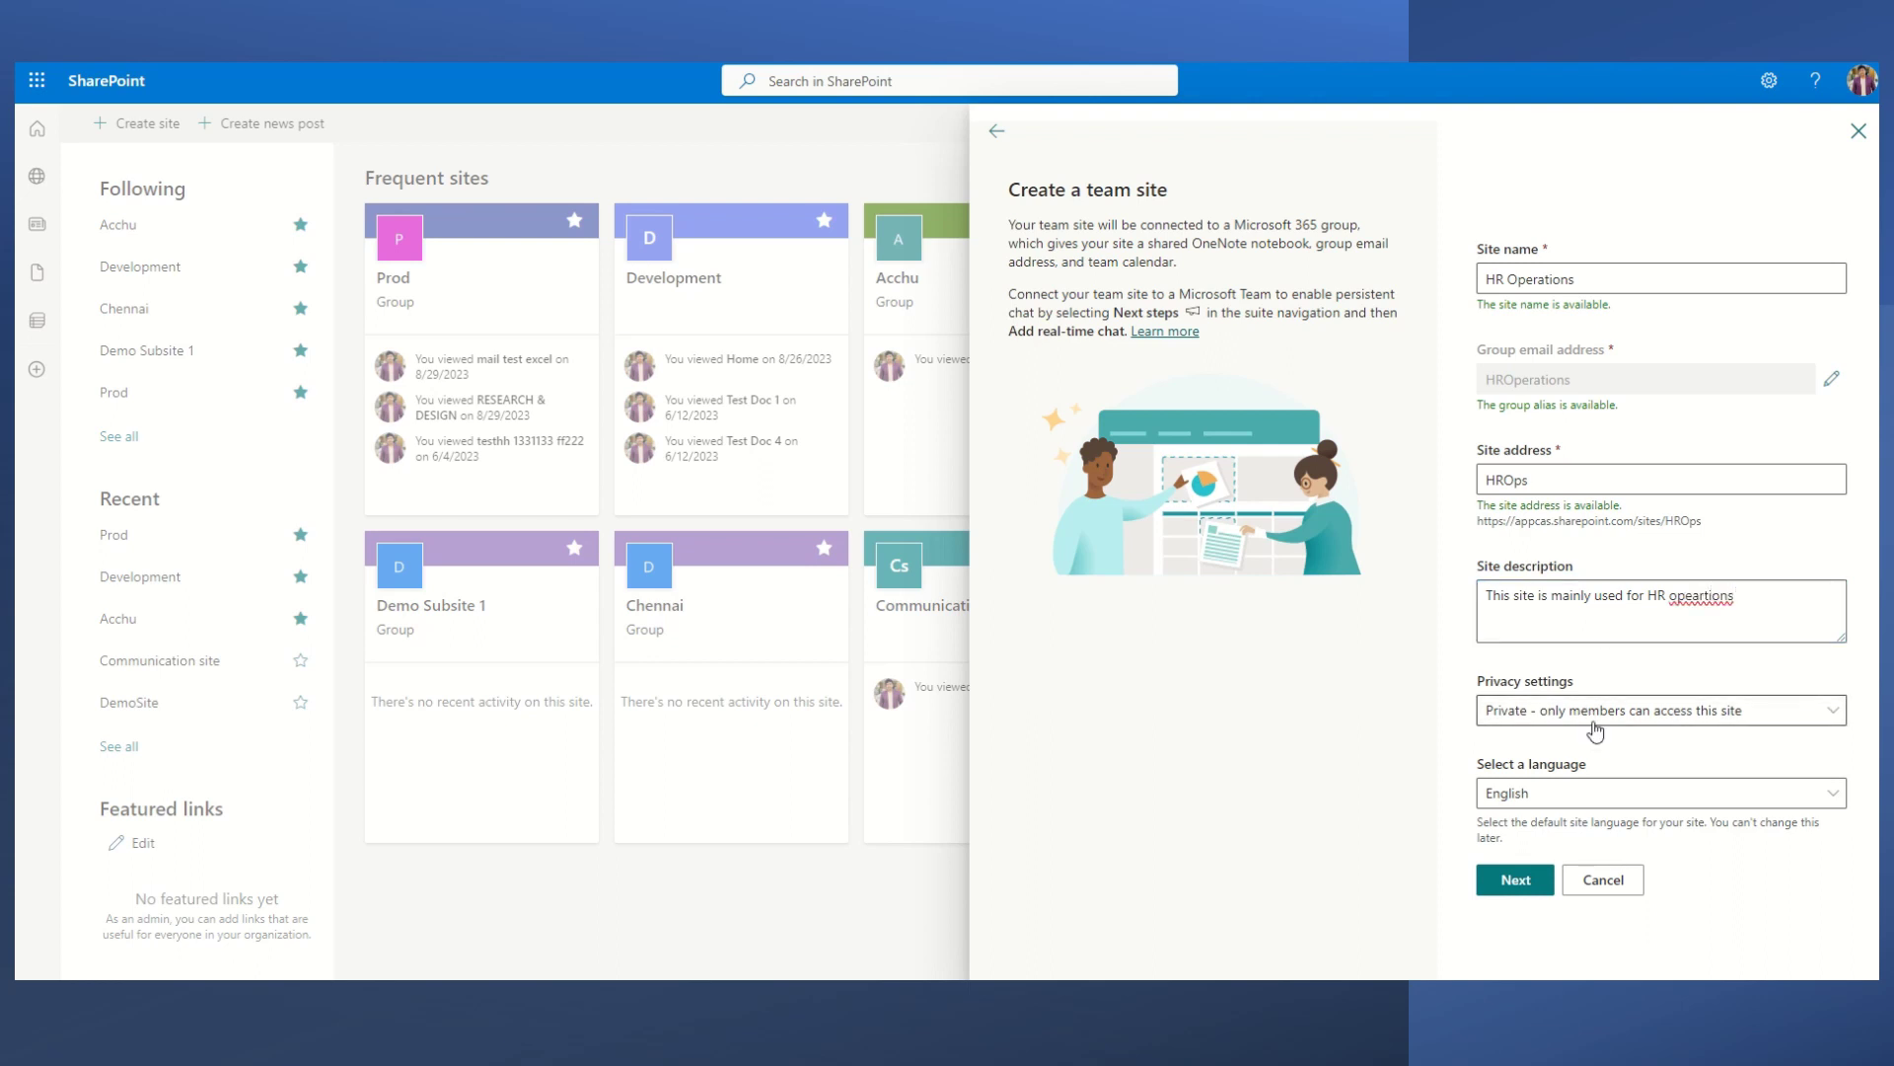
pyautogui.rightClick(1699, 596)
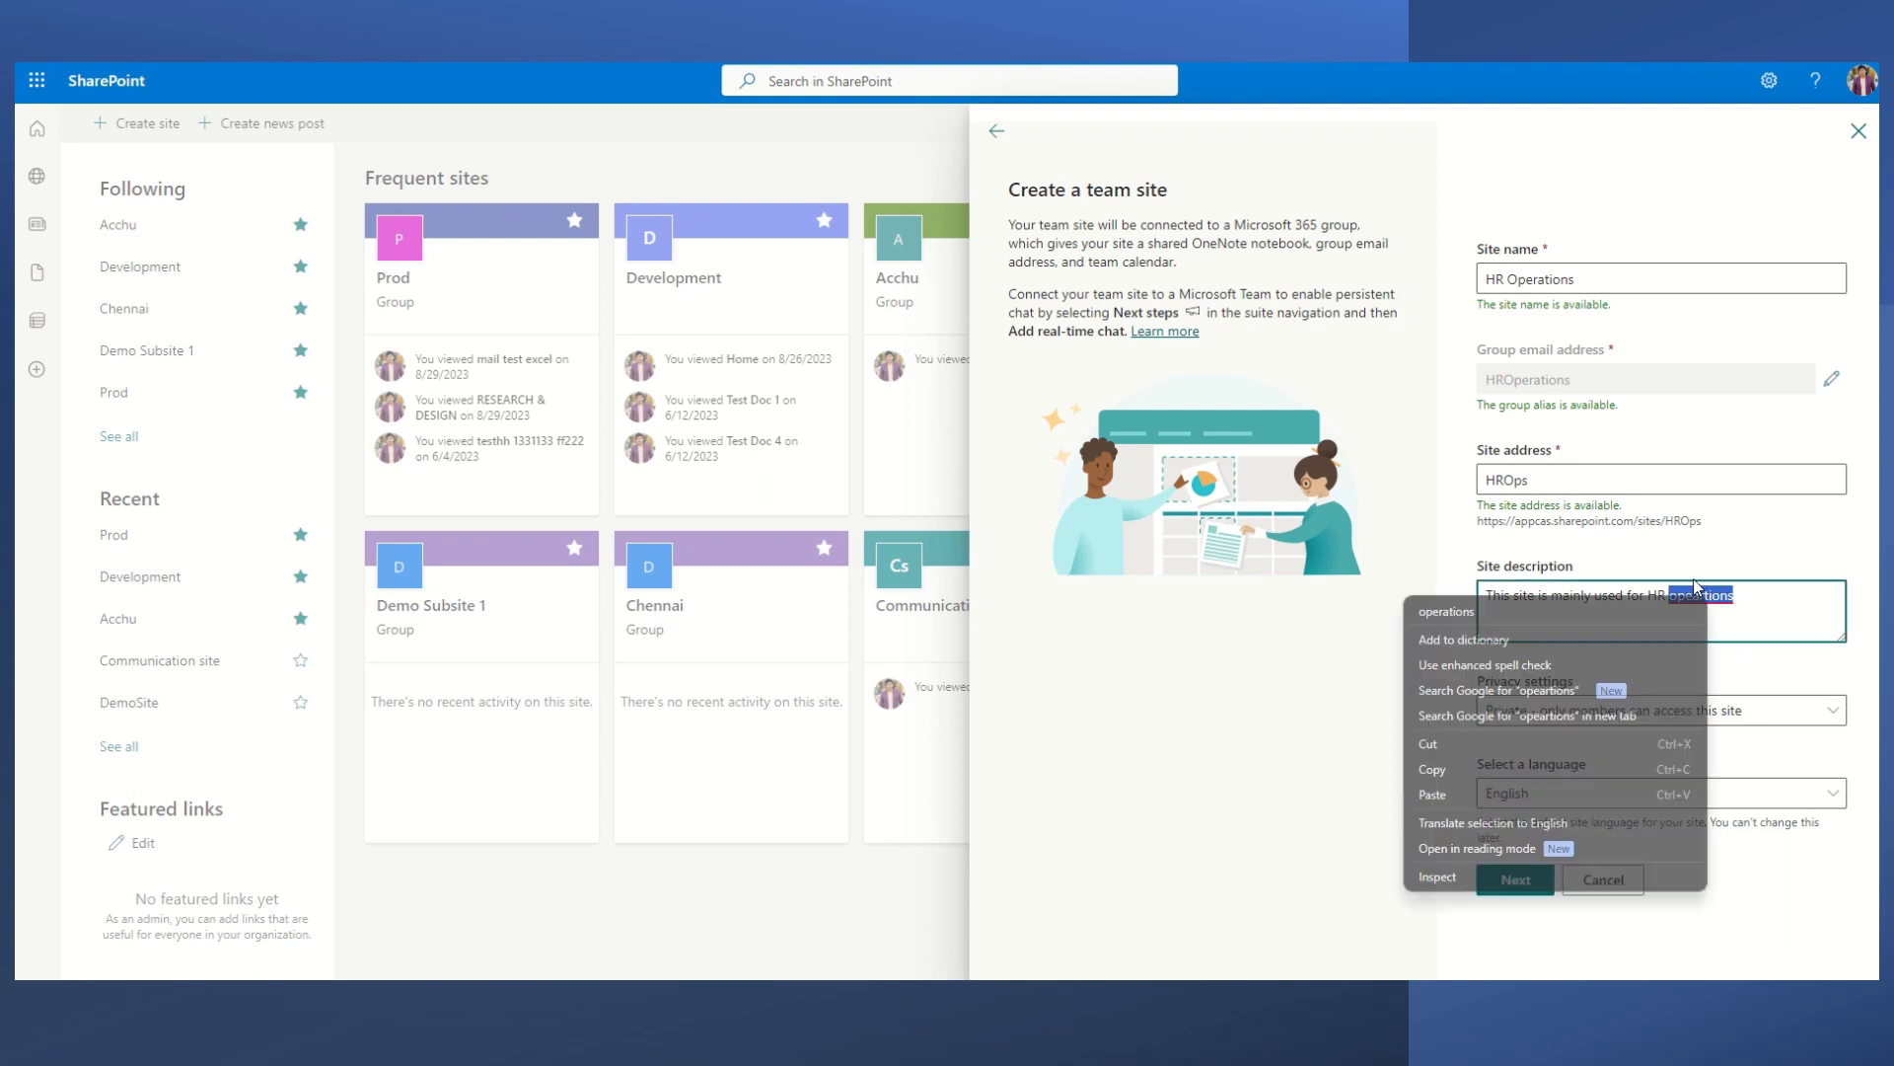
pyautogui.click(1641, 612)
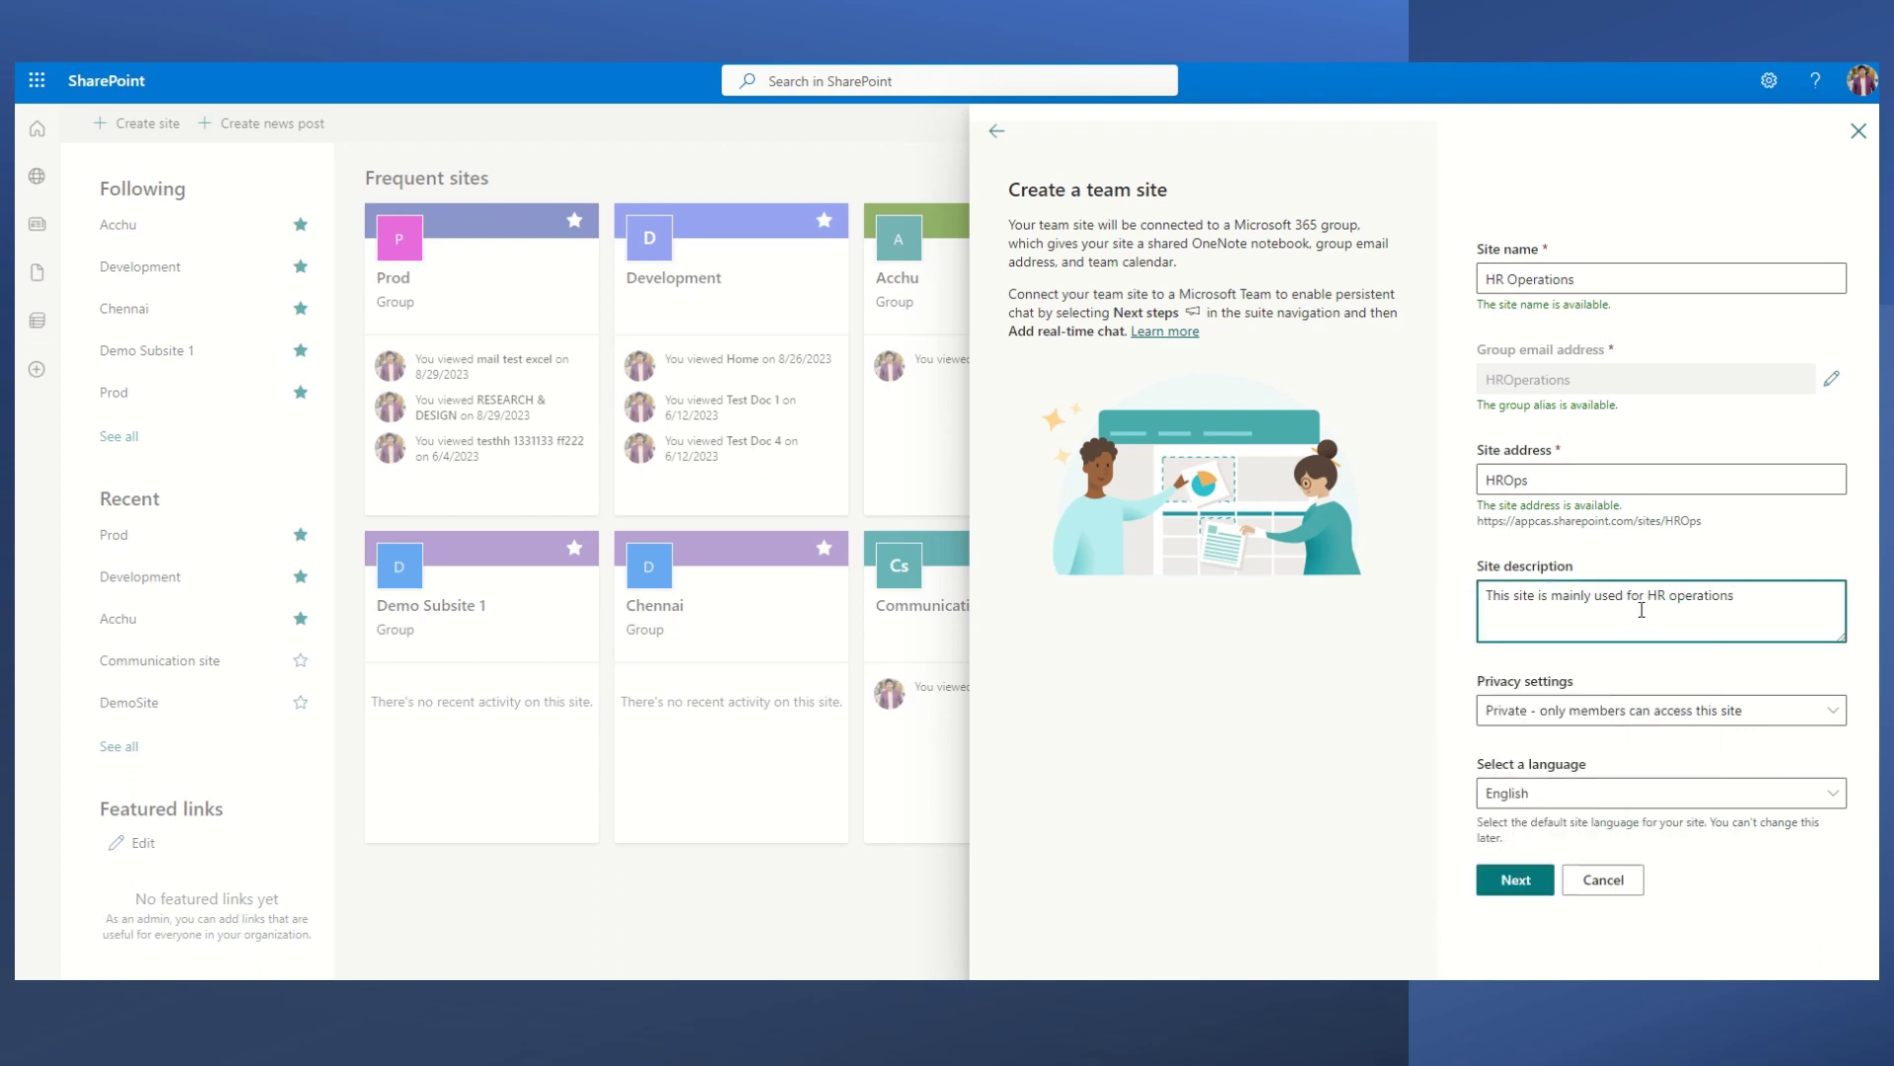
# - Choose "Private - only members can access this site" for privacy and browse the available languages, keeping English as the site language
pyautogui.click(1584, 720)
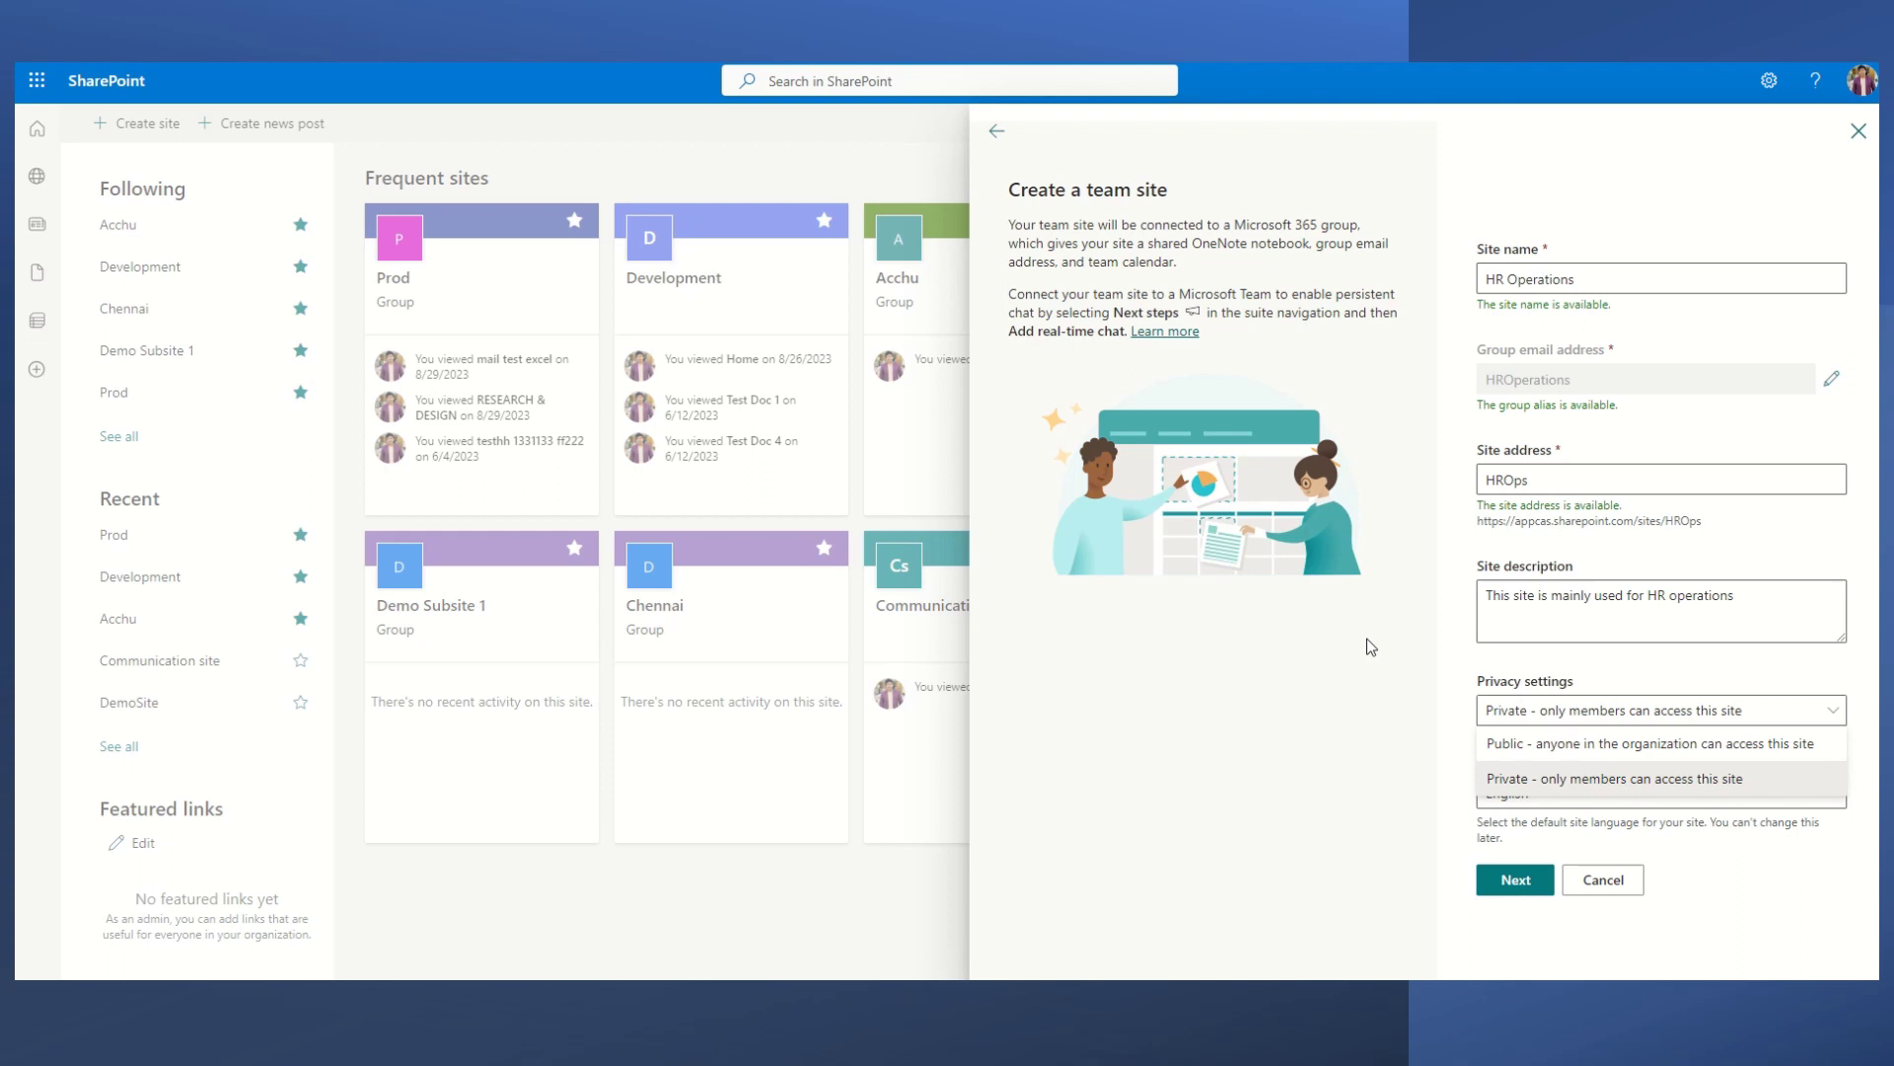
pyautogui.click(1605, 779)
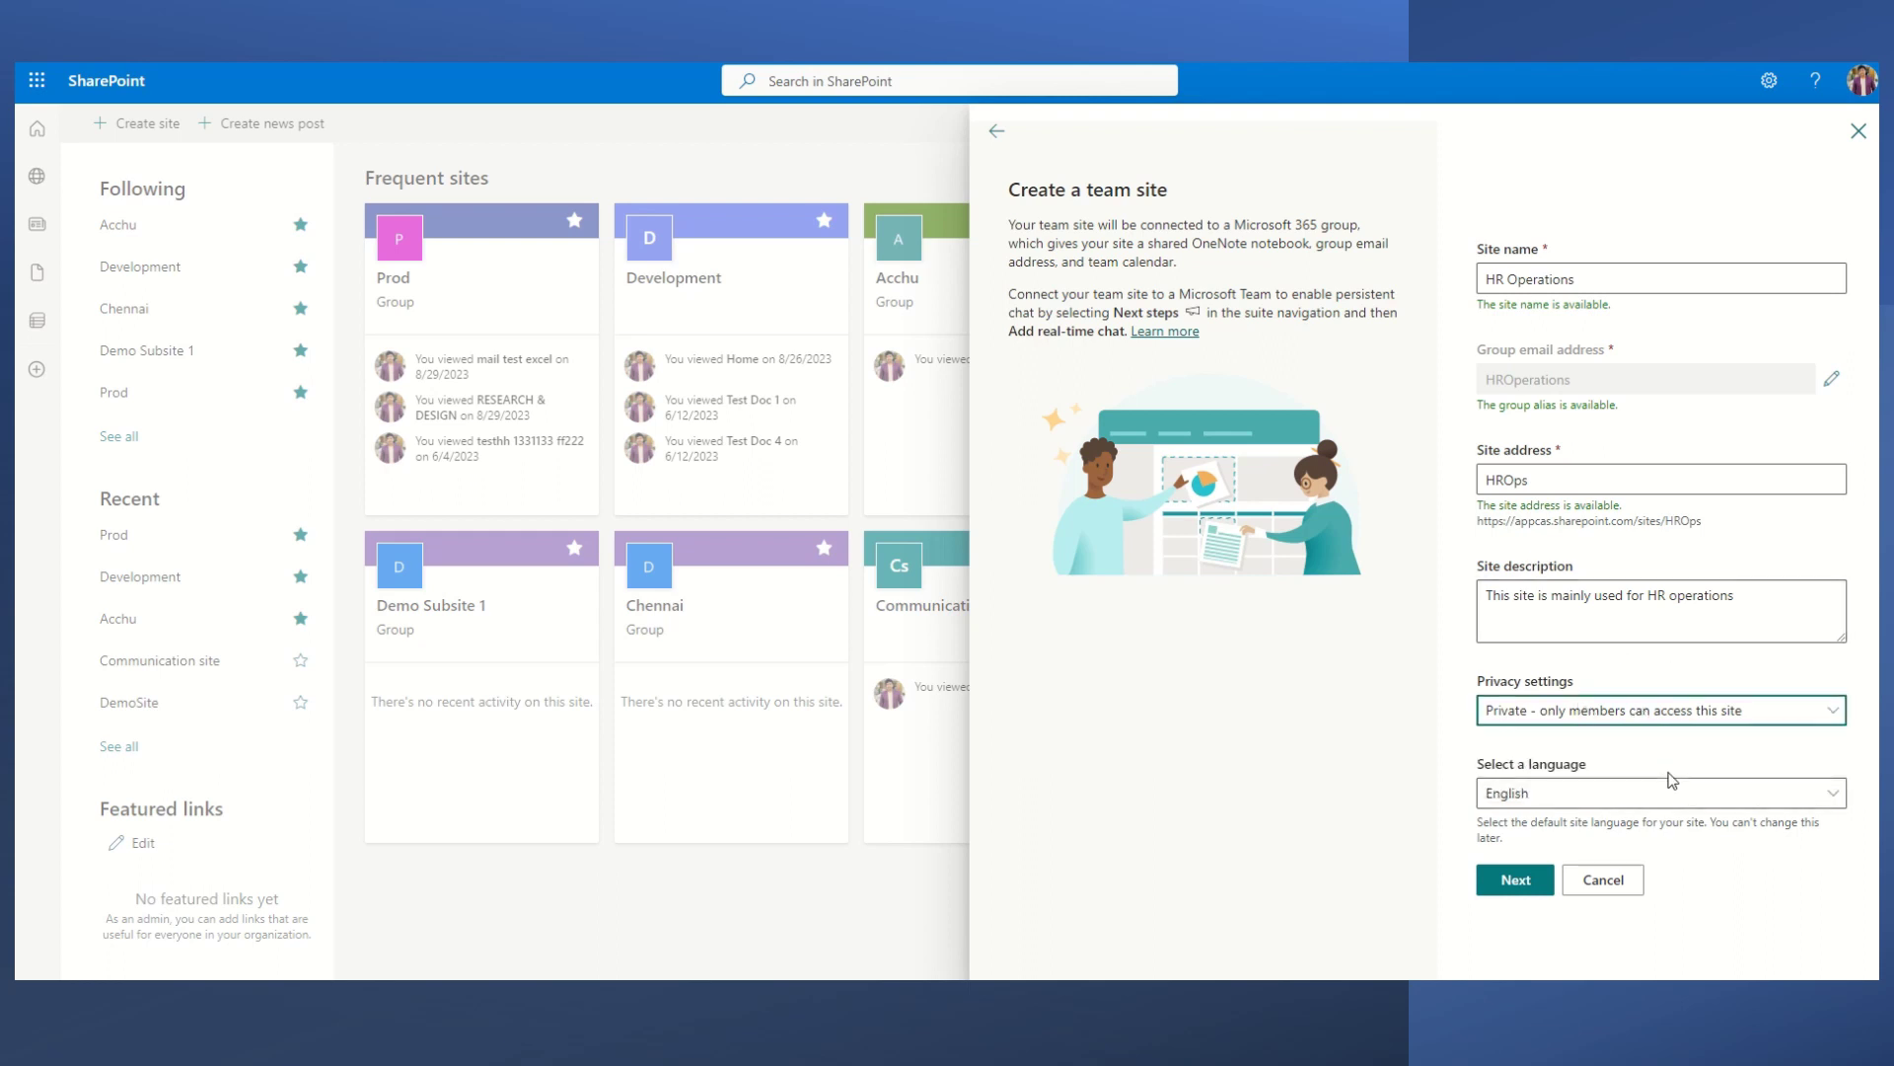
pyautogui.click(1621, 797)
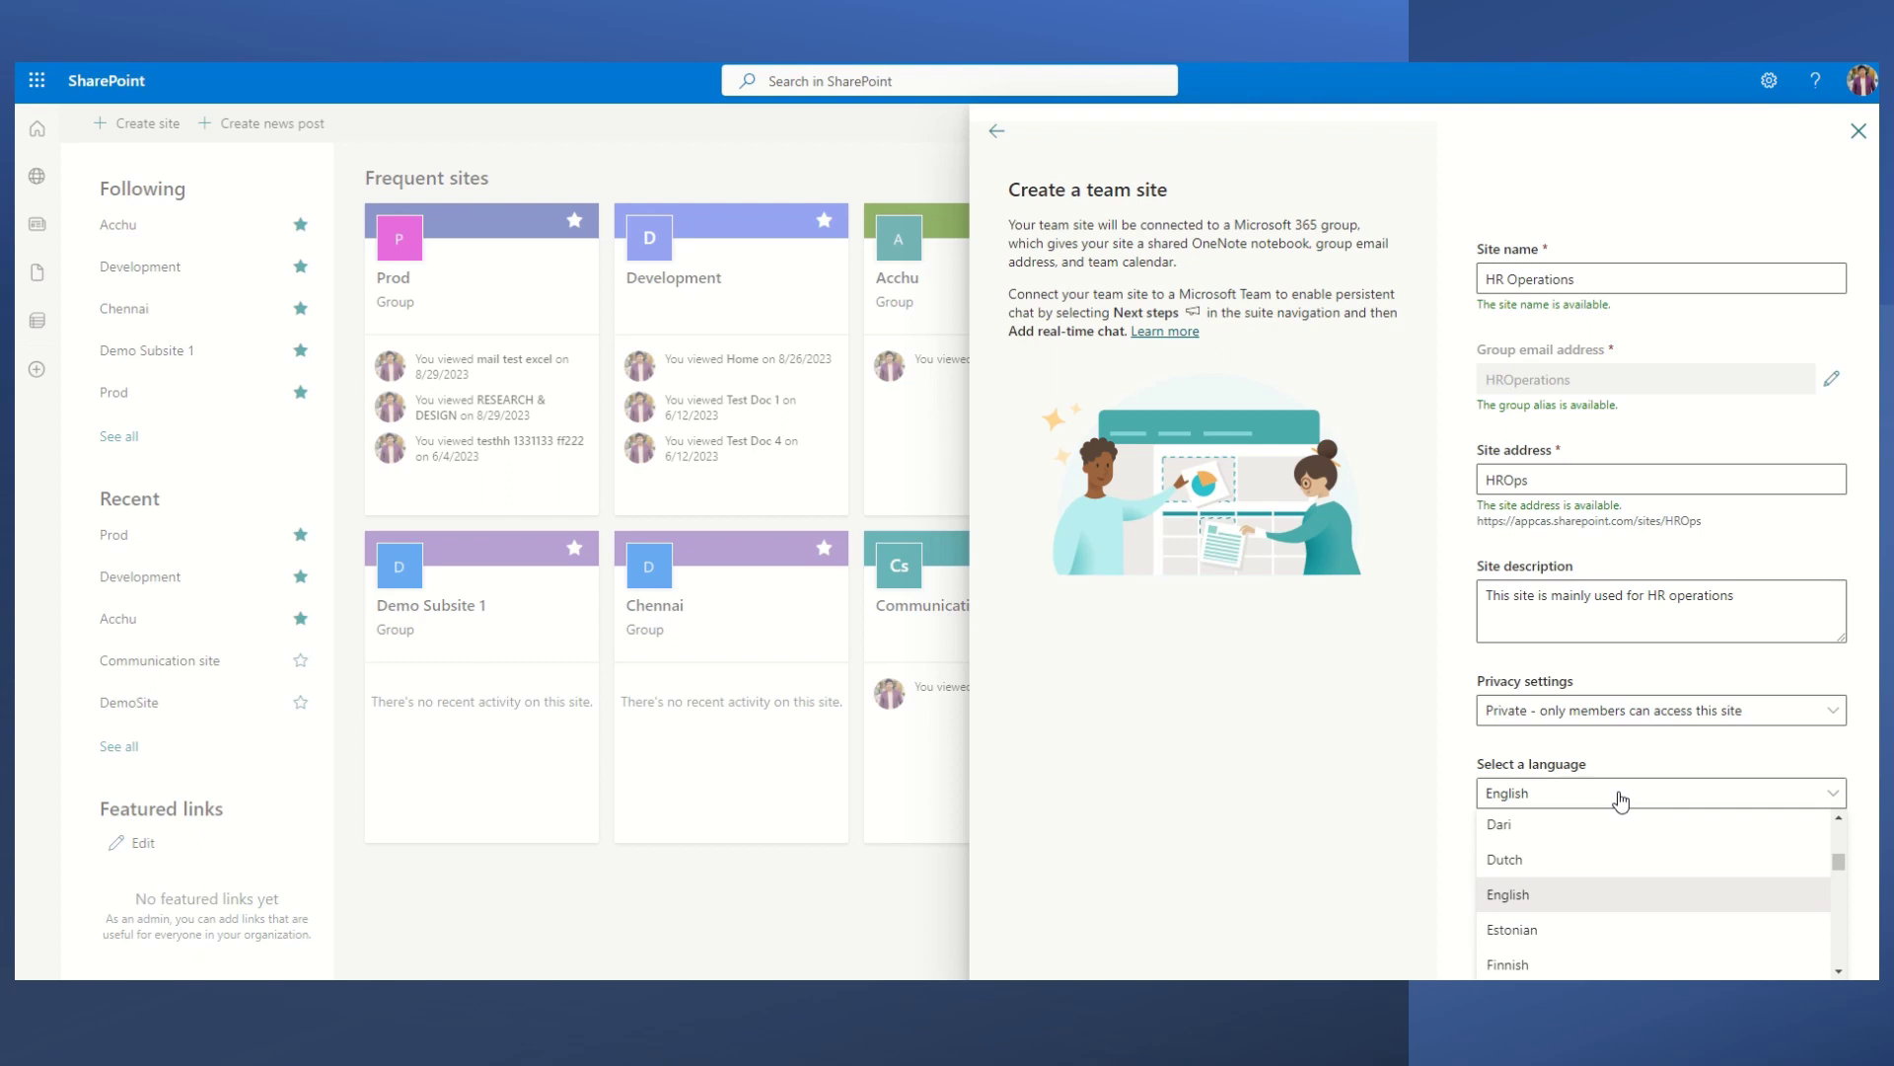
pyautogui.scroll(-1, 1612, 900)
pyautogui.scroll(1, 1612, 901)
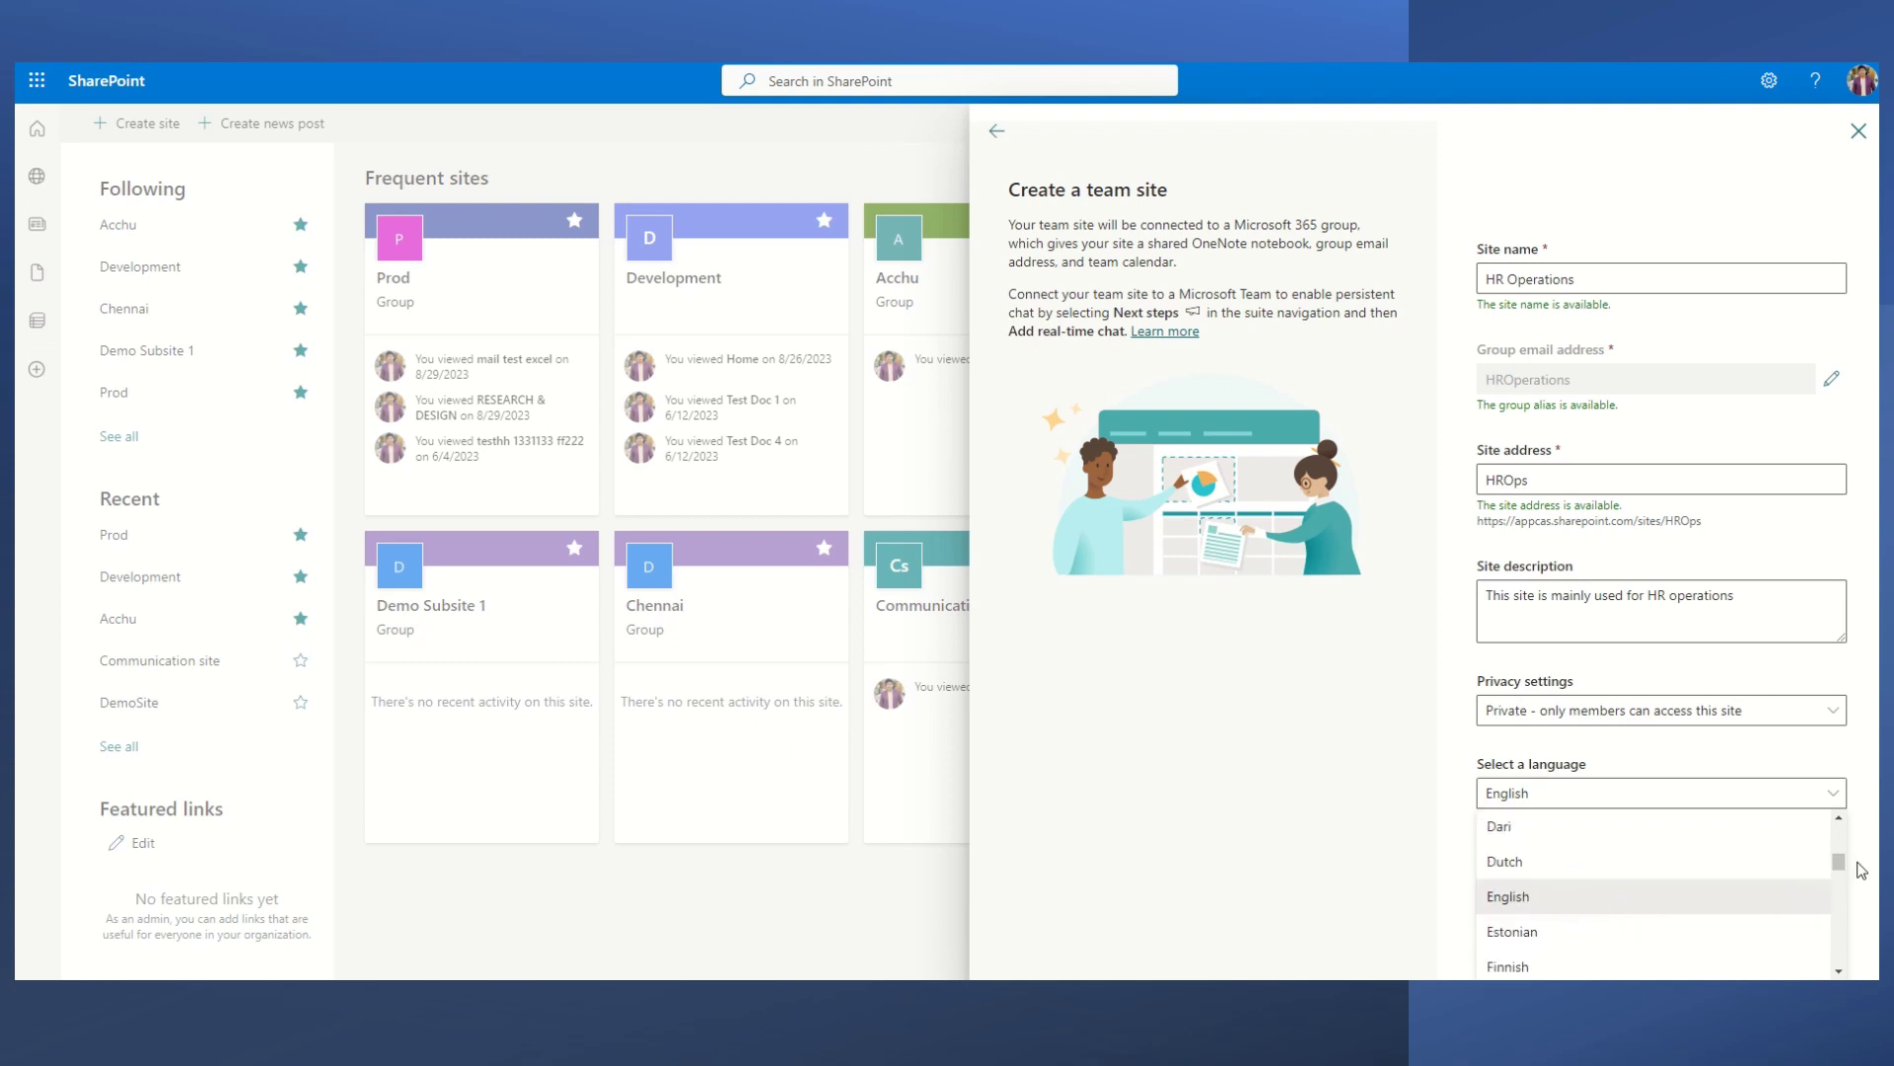
pyautogui.moveTo(1839, 862); pyautogui.dragTo(1843, 920)
pyautogui.click(1397, 824)
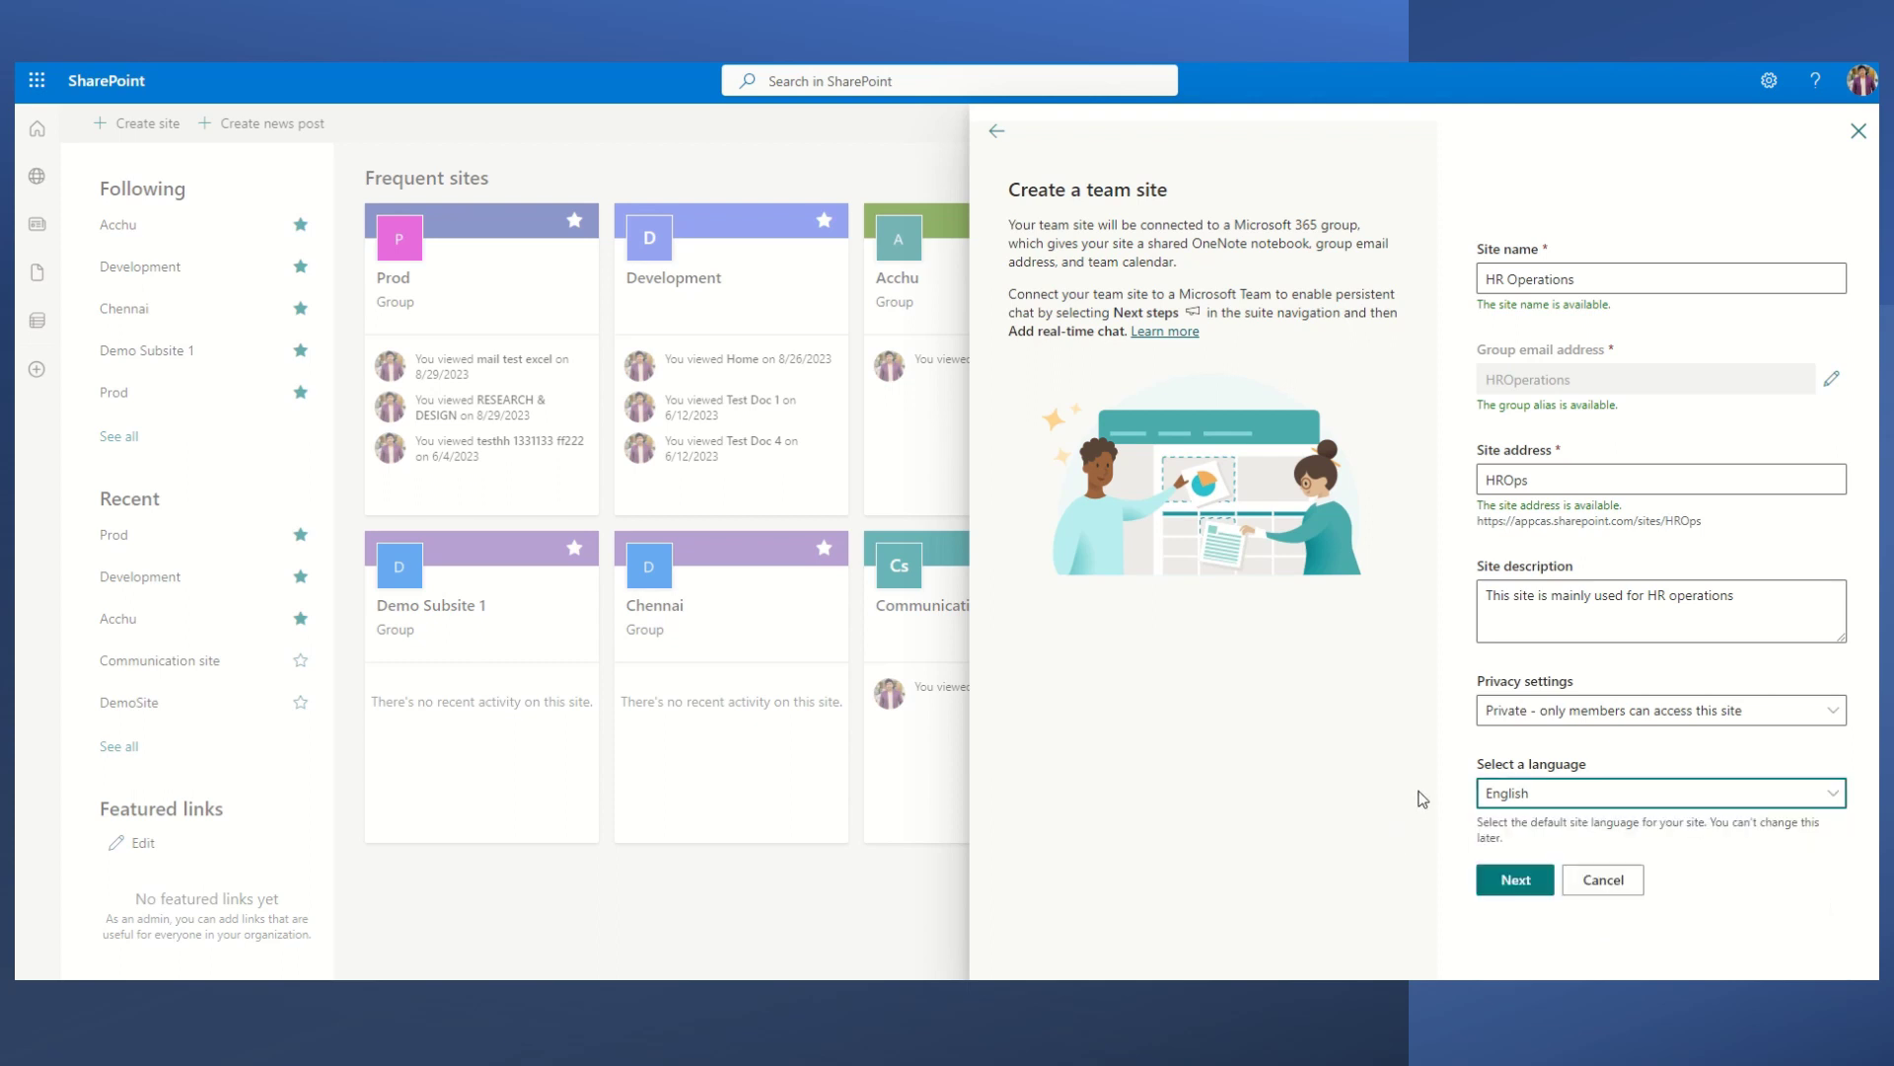
# - Add a colleague to the new HR Operations site, change their role from Member to Owner and finish the site setup
pyautogui.click(1494, 876)
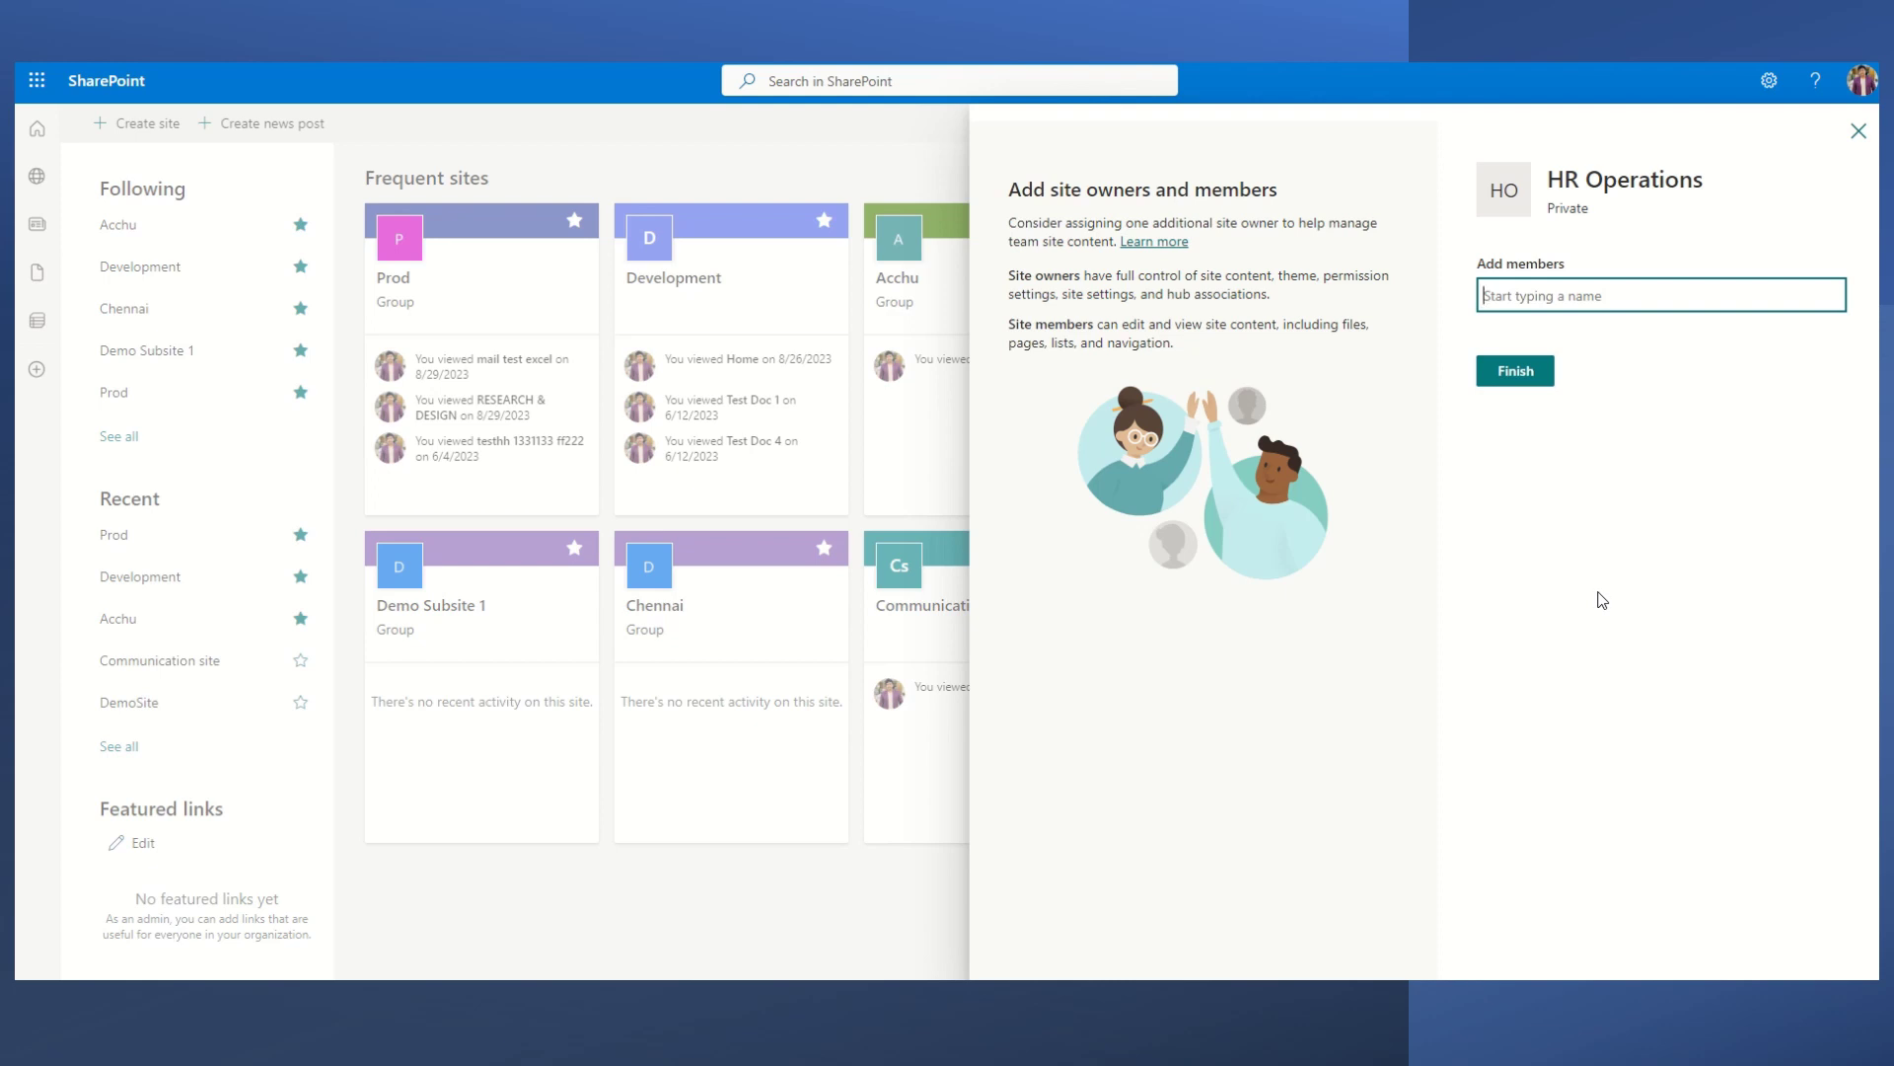
pyautogui.write('jega')
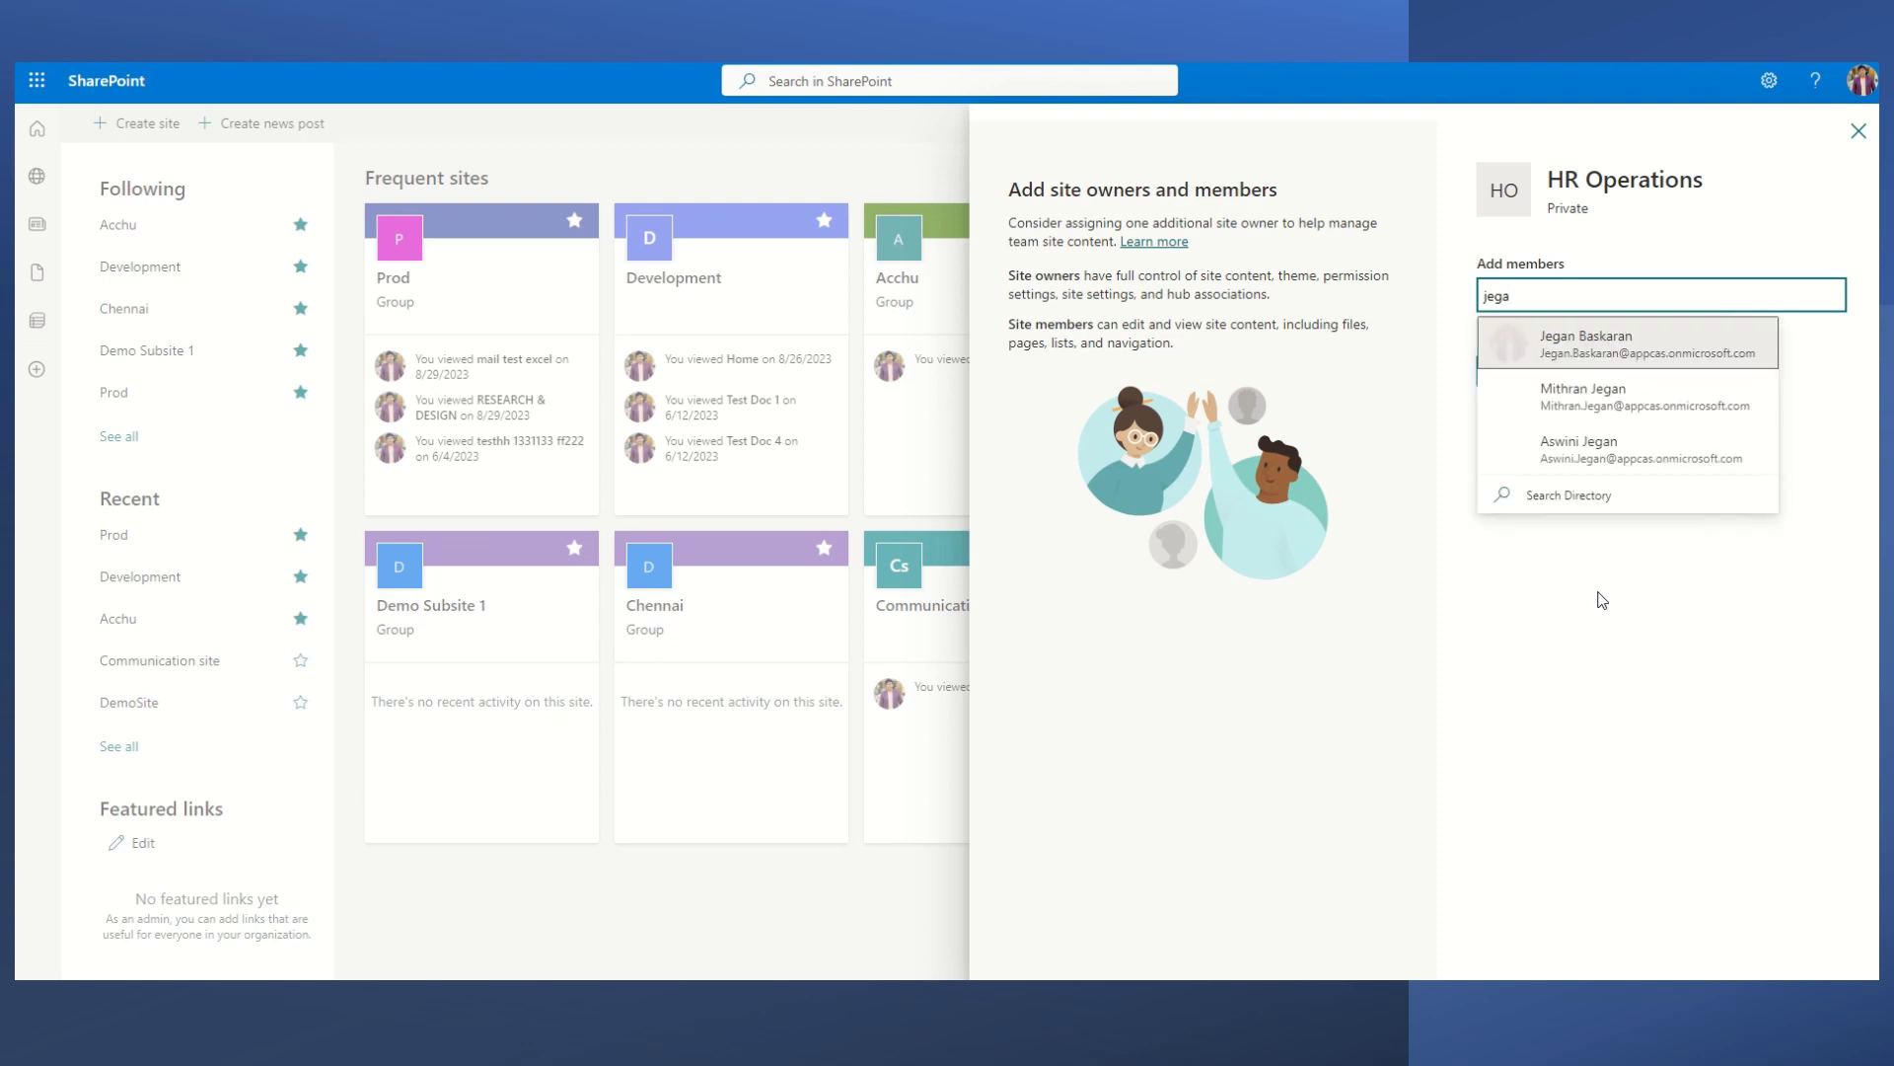
pyautogui.click(1618, 346)
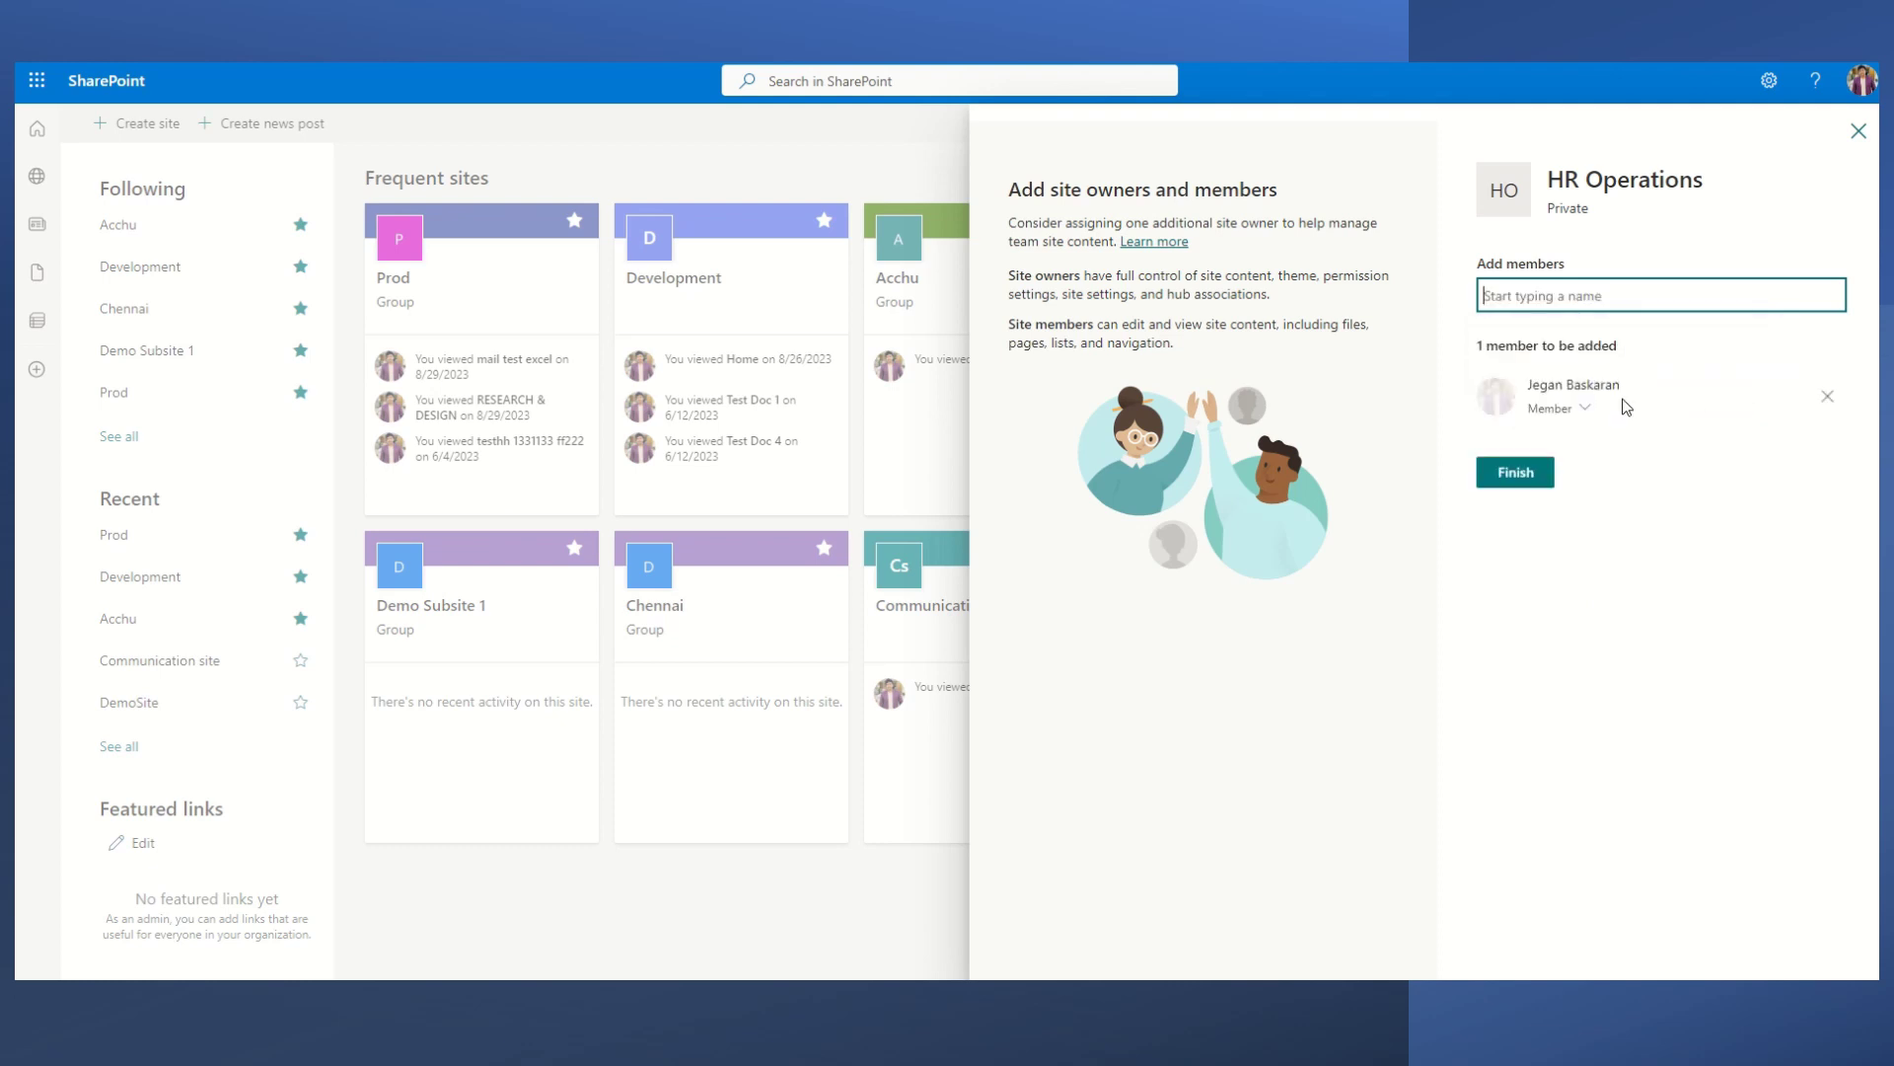
pyautogui.click(1580, 409)
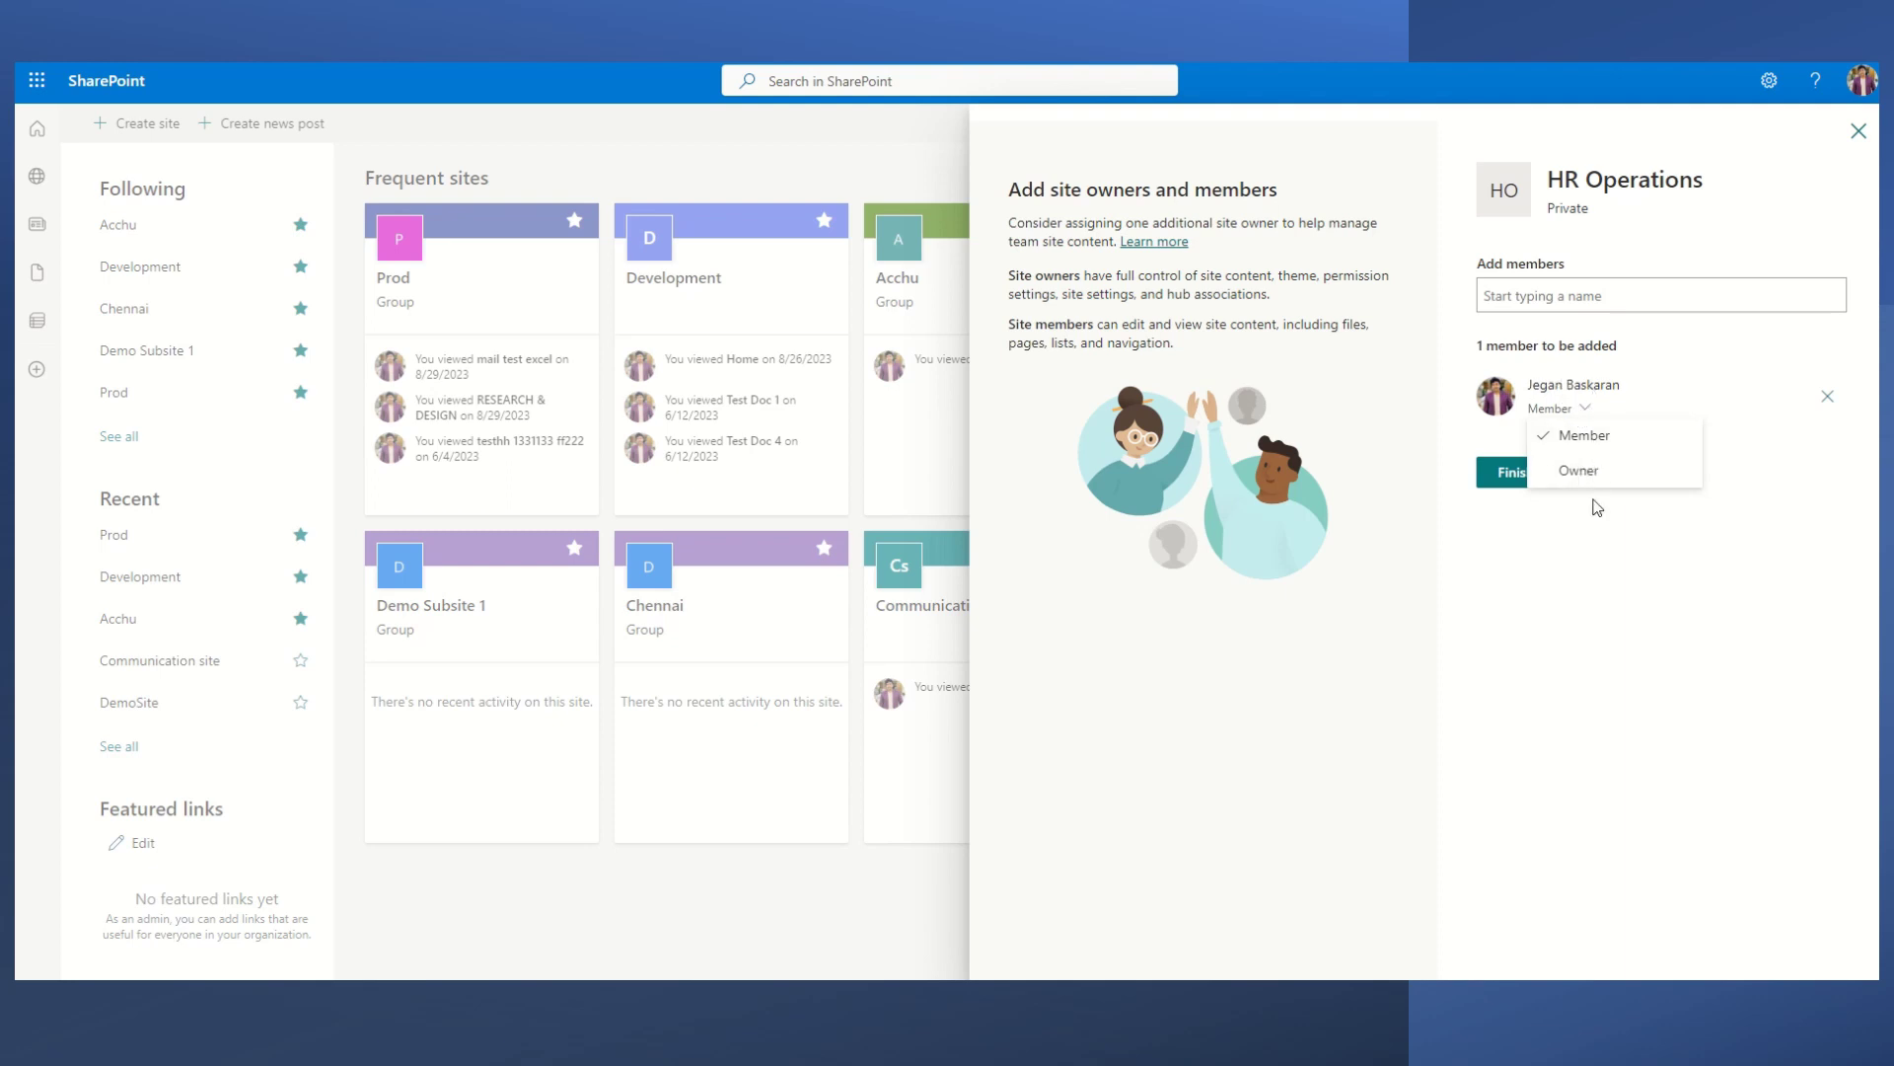
pyautogui.click(1585, 473)
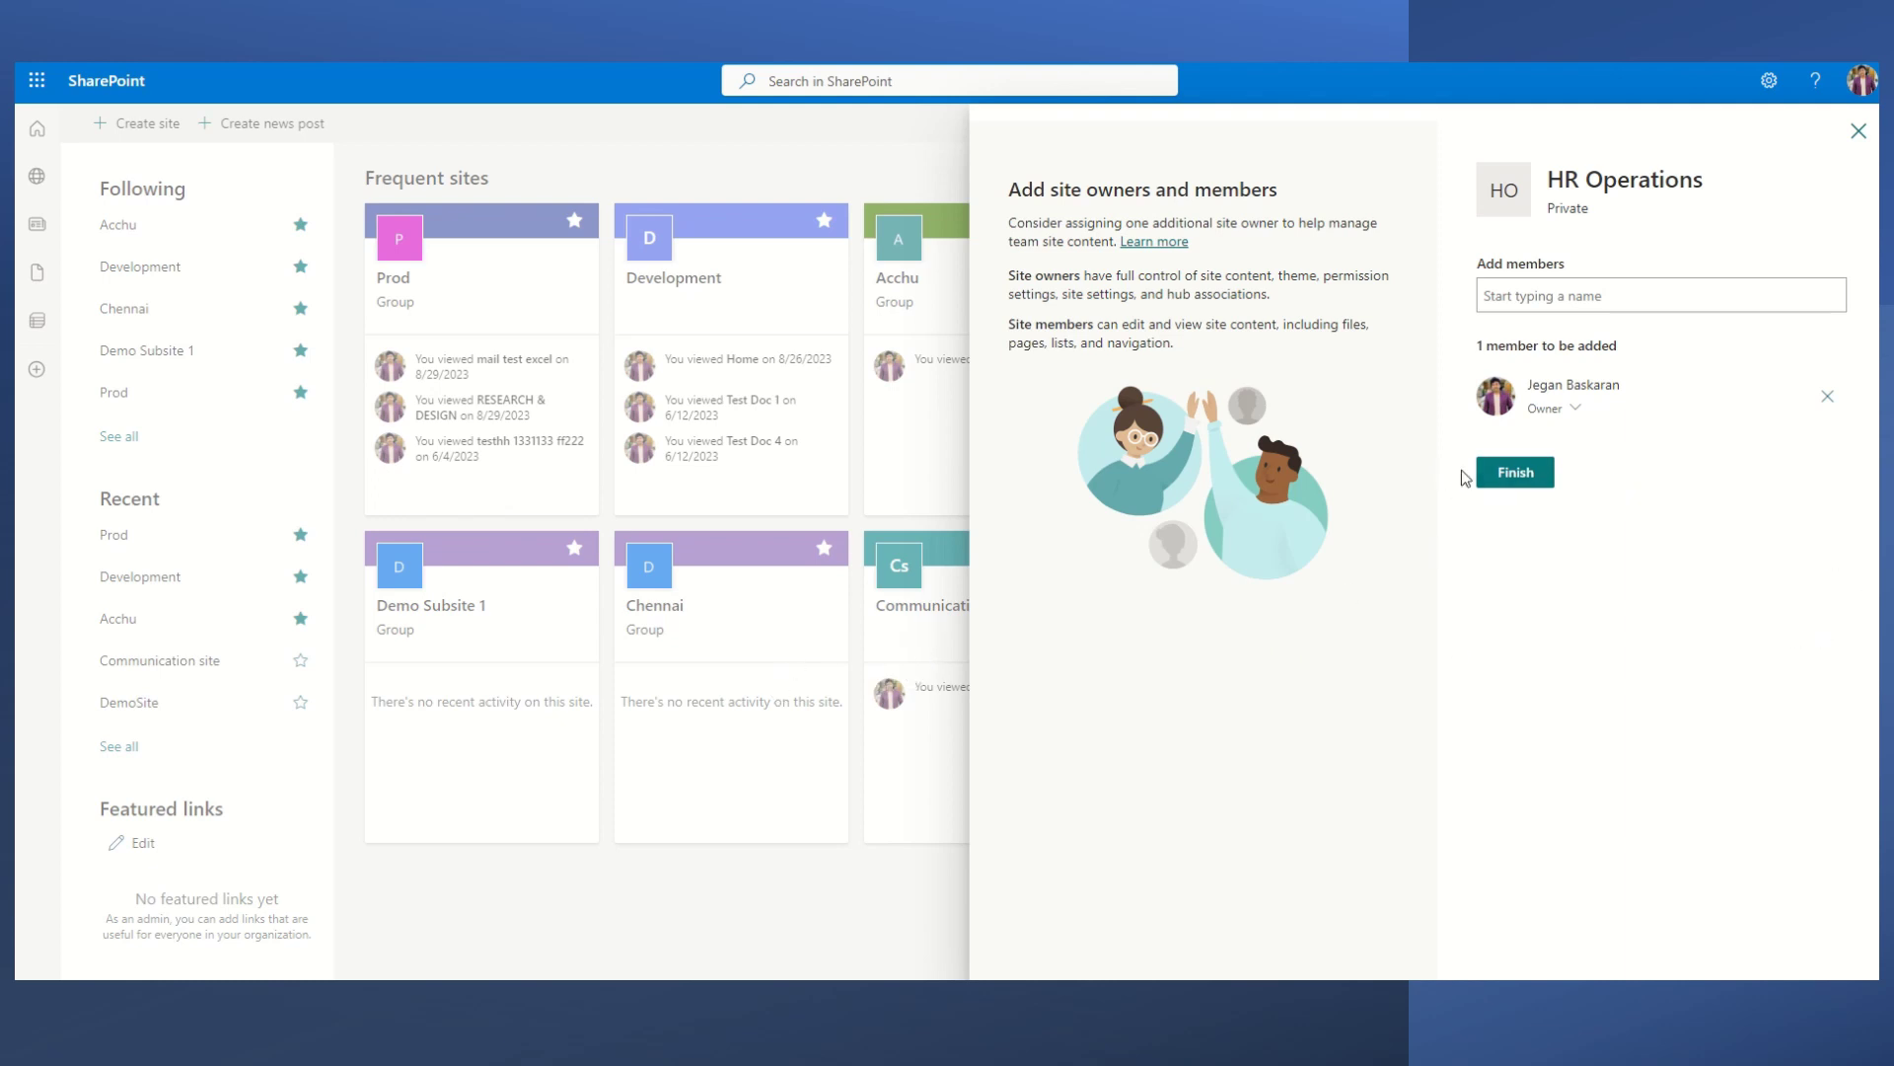
pyautogui.click(1544, 489)
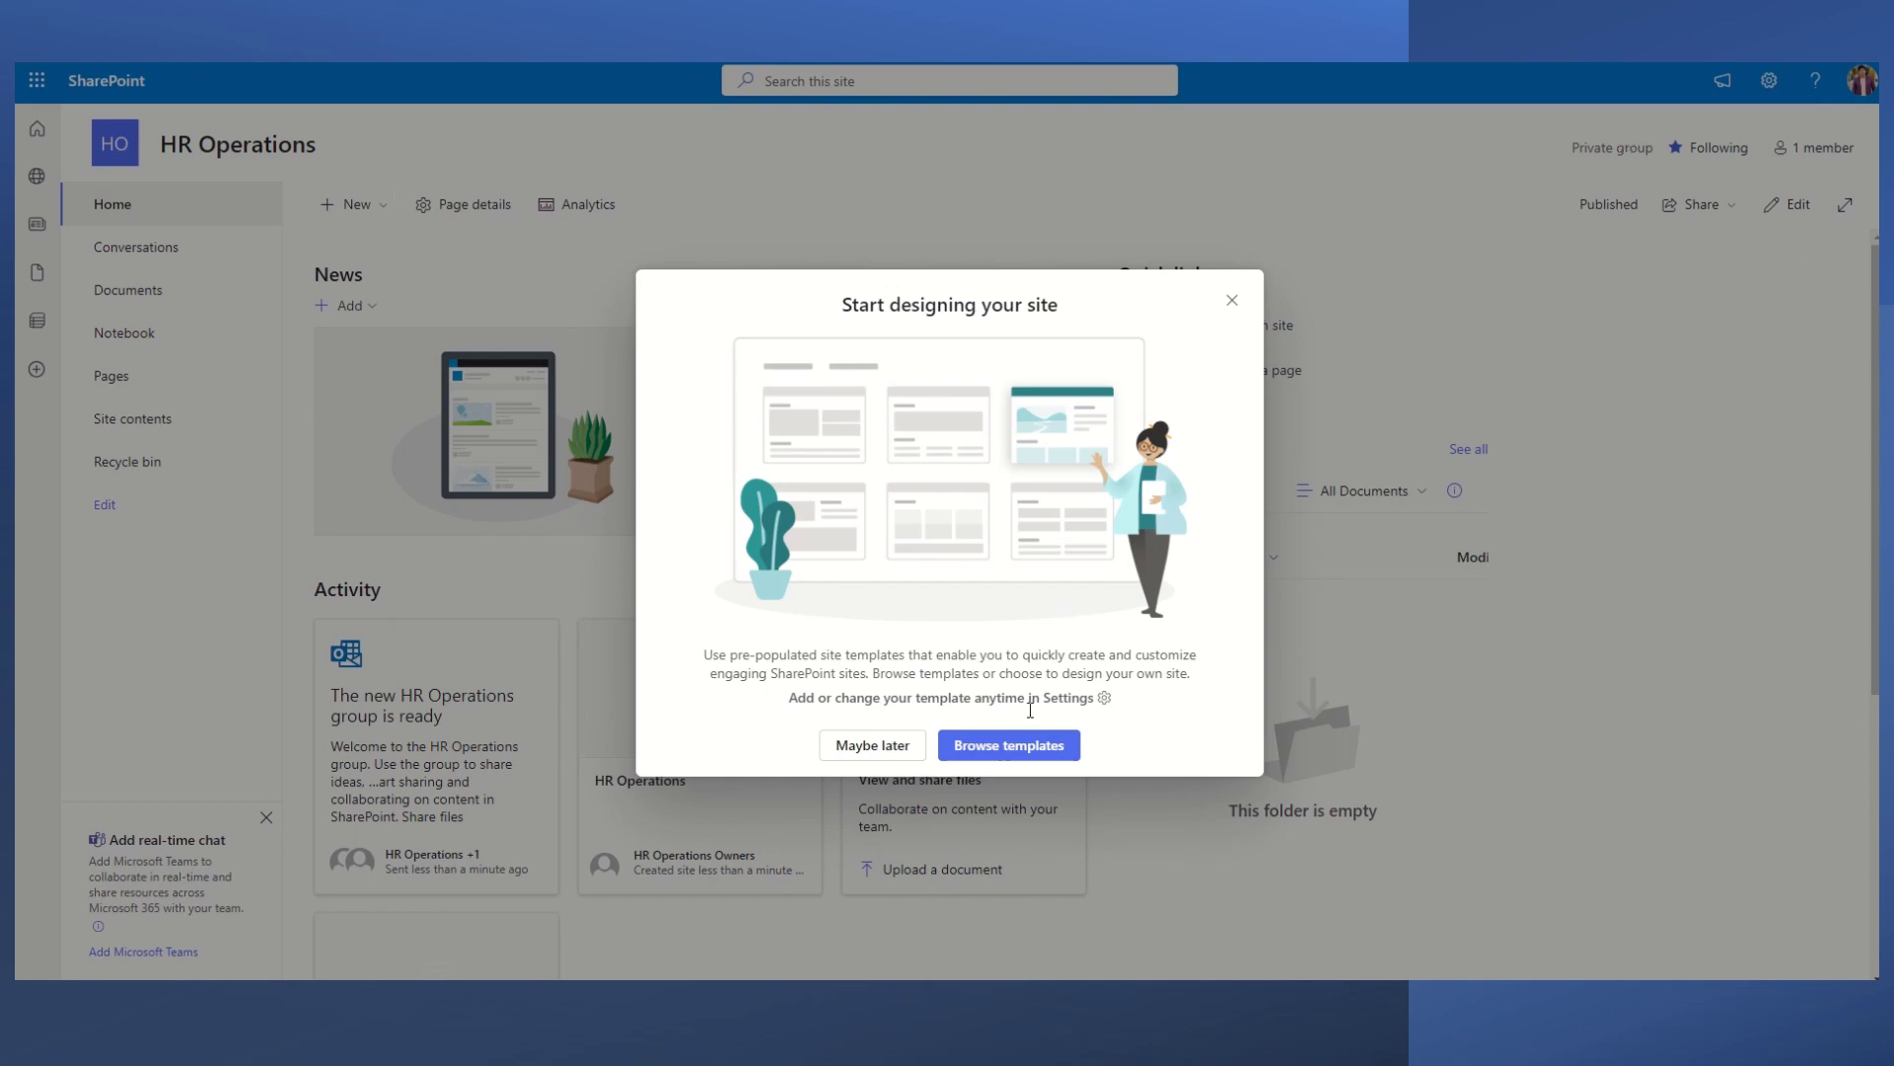
# - Browse the Microsoft site templates, apply the Employee onboarding team template to the site and dismiss the suggested next steps
pyautogui.click(1009, 747)
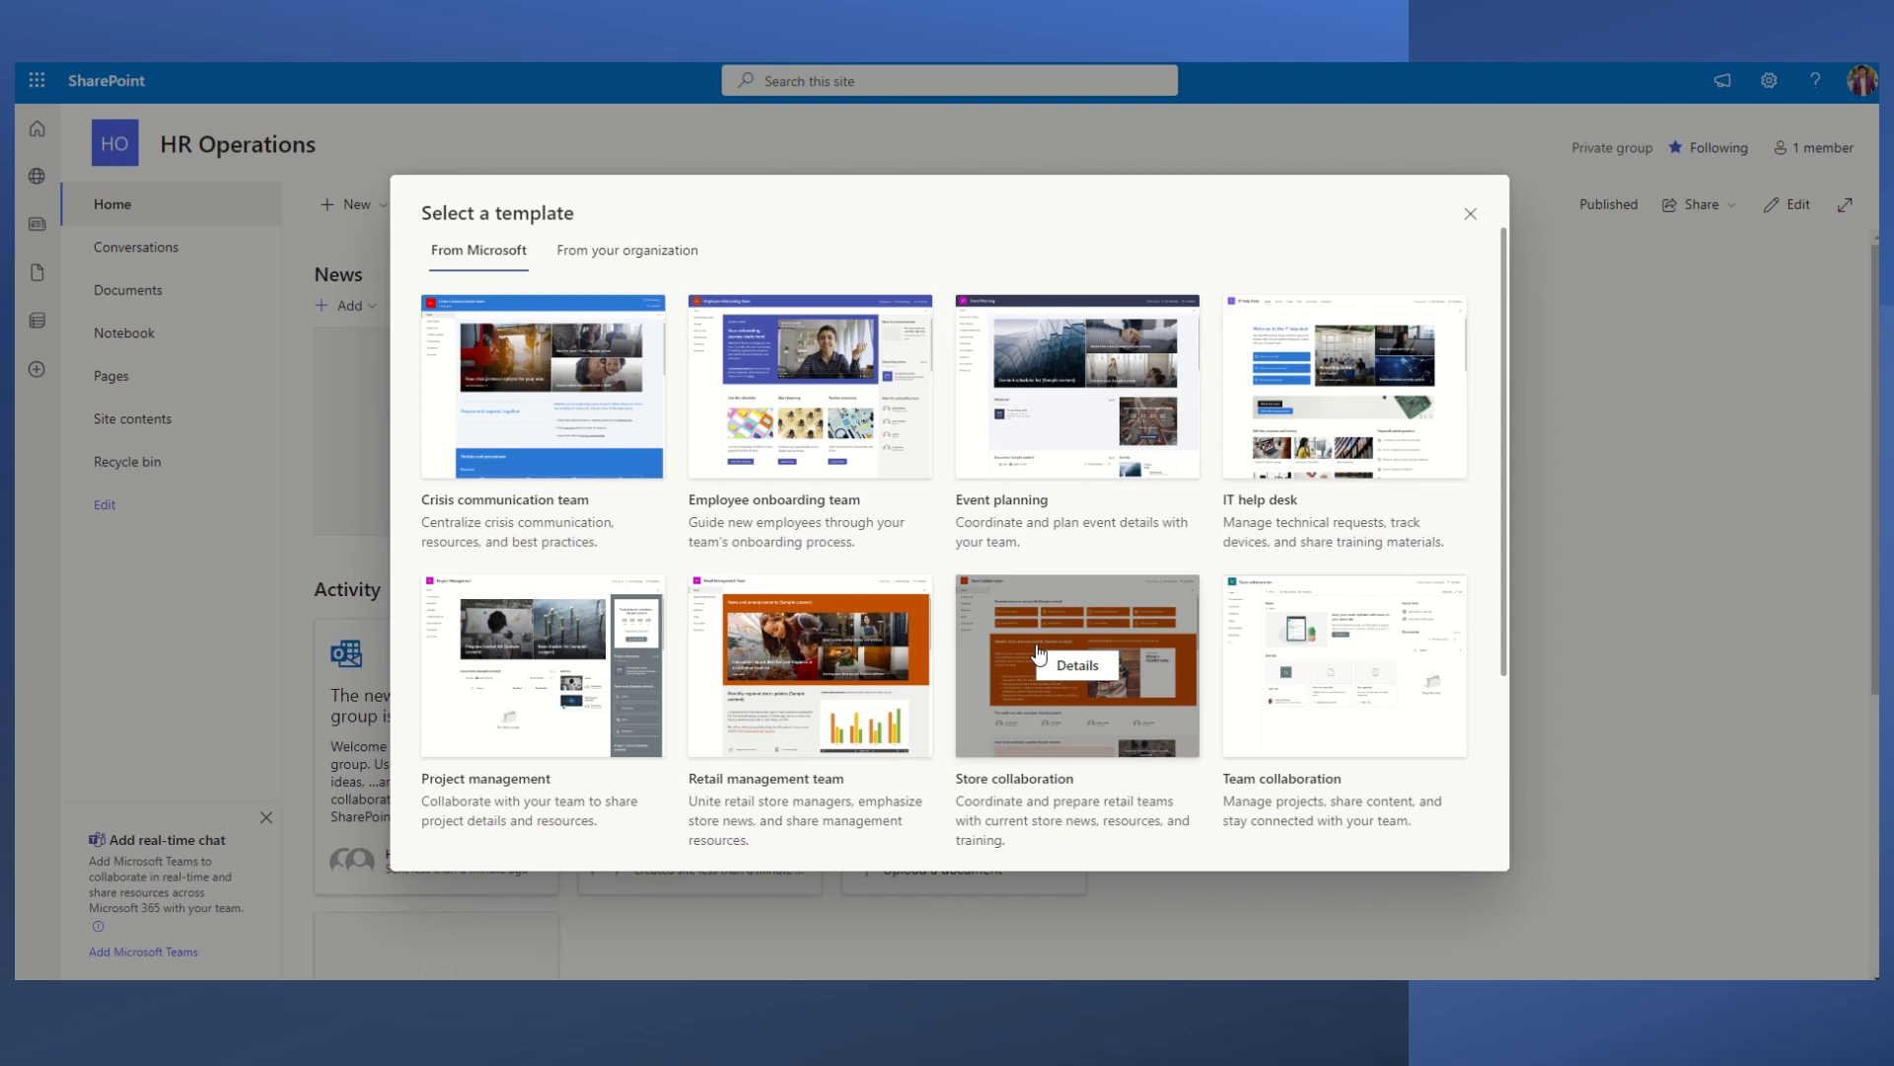
pyautogui.scroll(-3, 1127, 632)
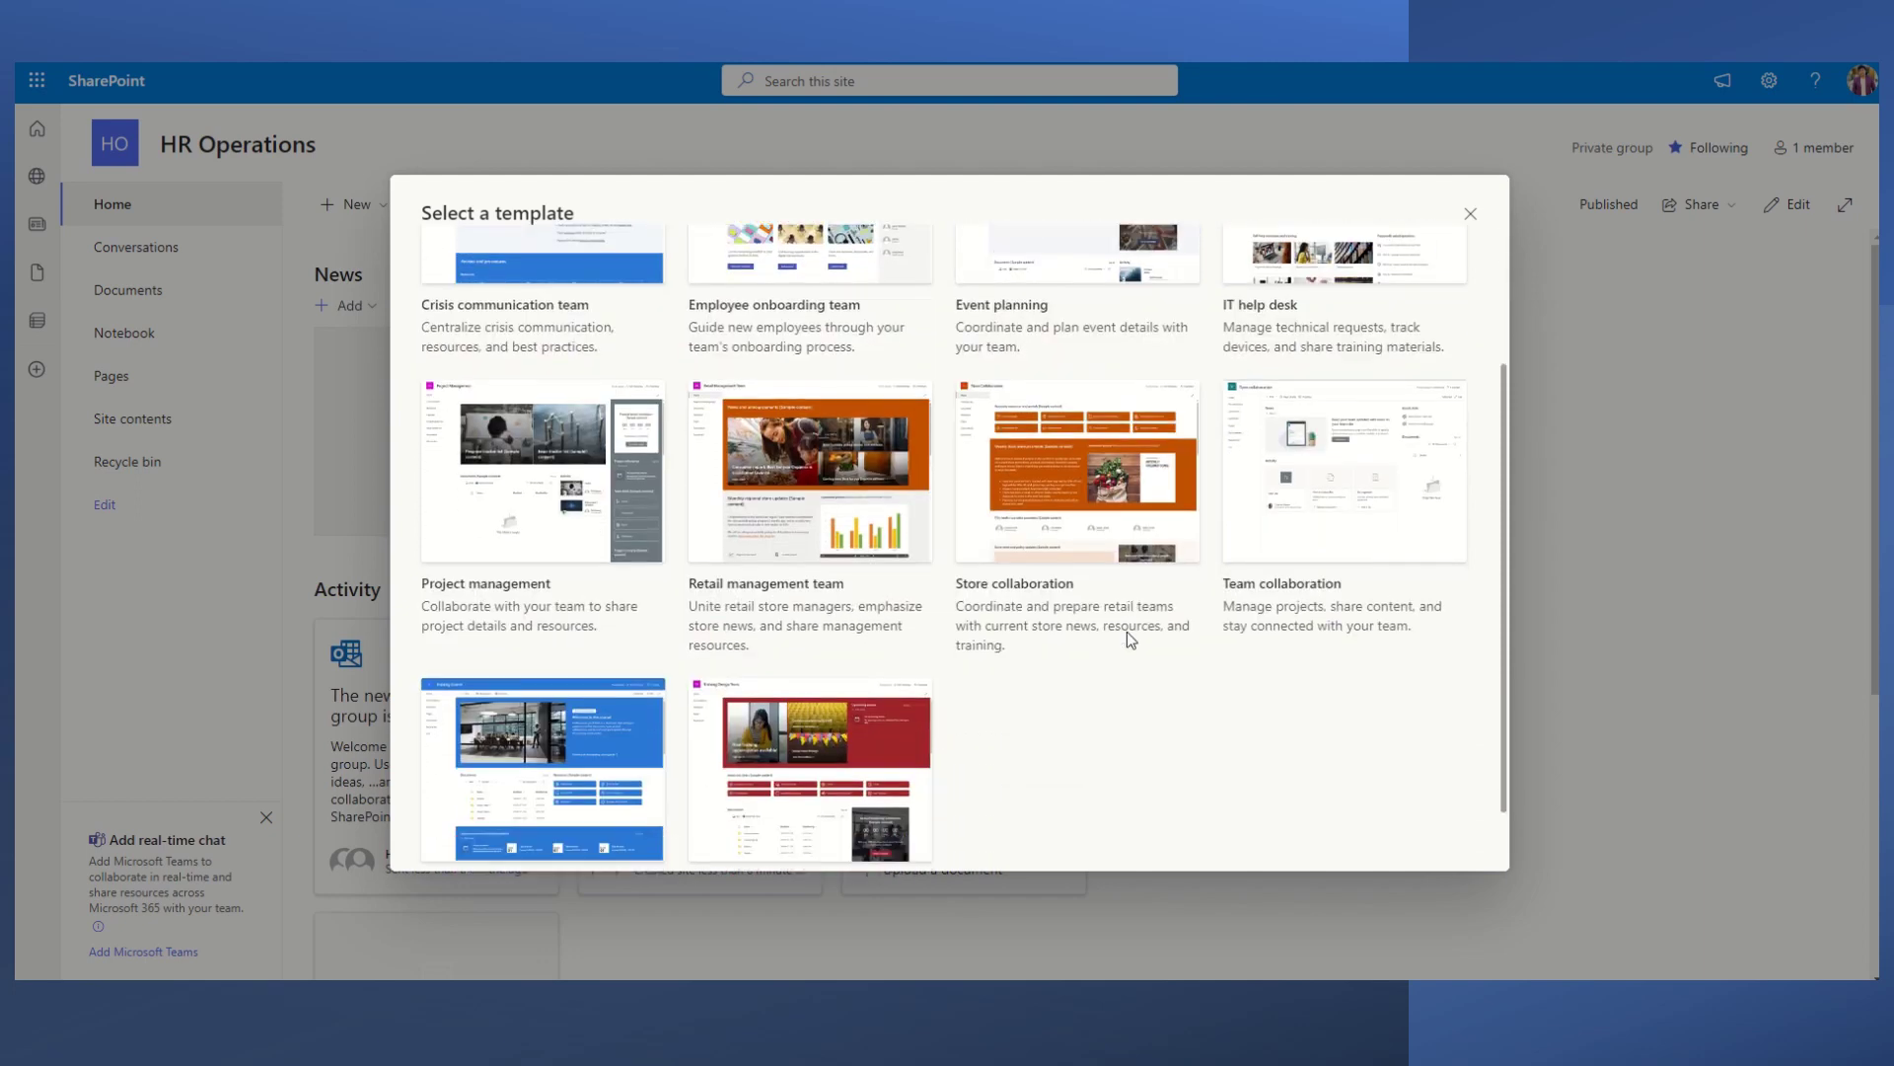
pyautogui.scroll(3, 1122, 683)
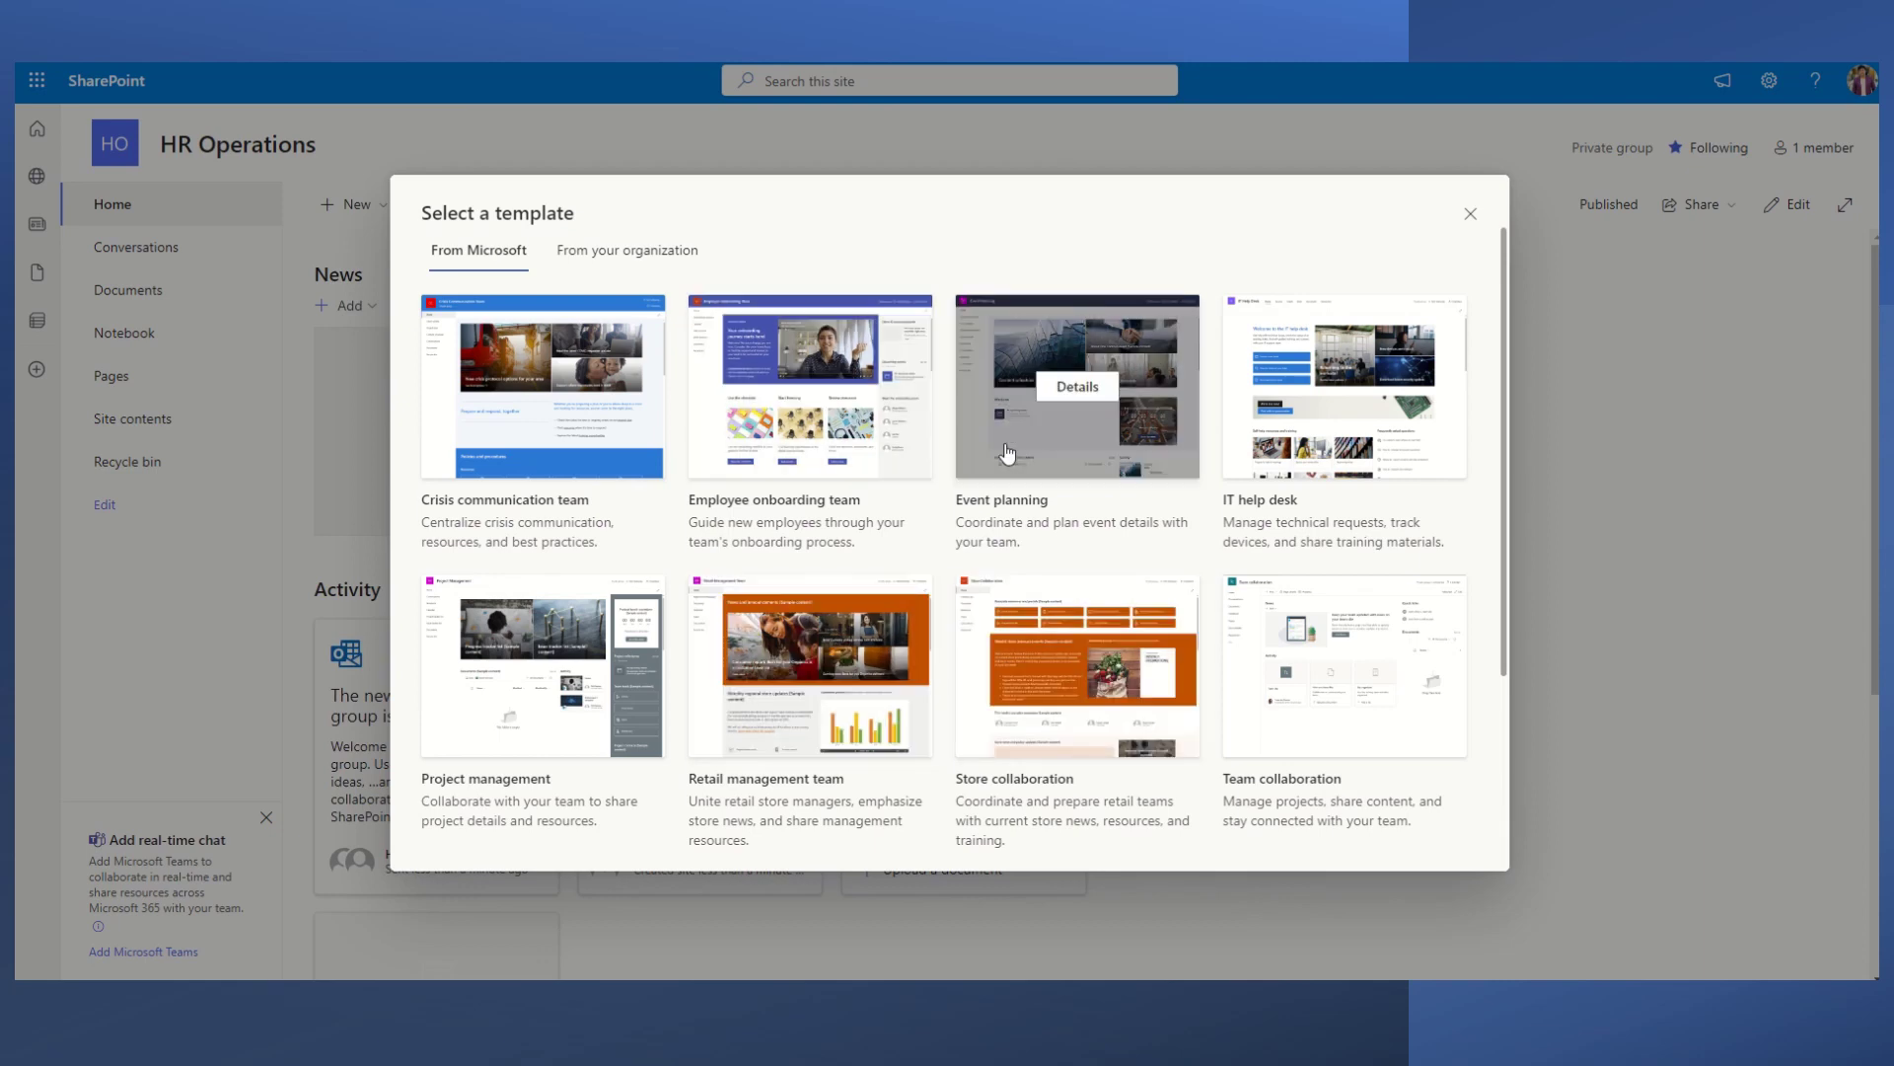
pyautogui.scroll(-1, 453, 681)
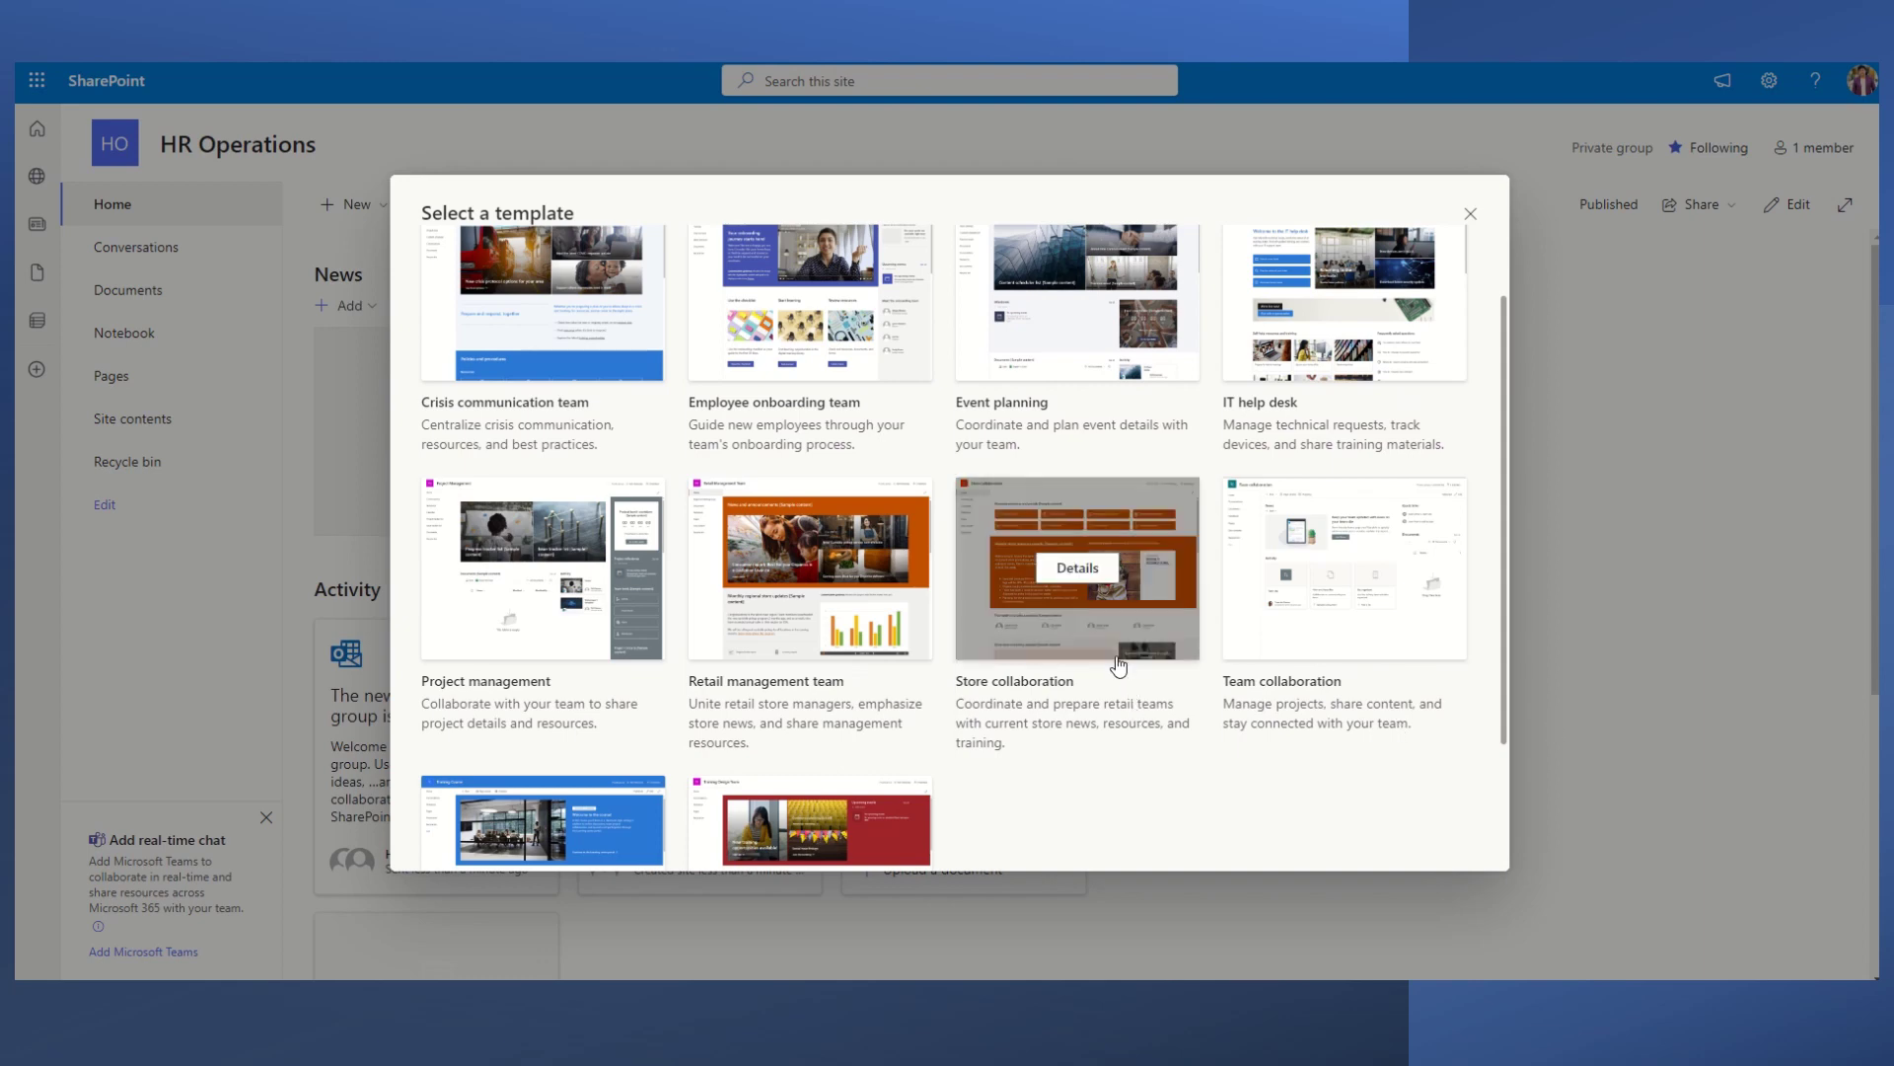
pyautogui.scroll(-2, 1123, 679)
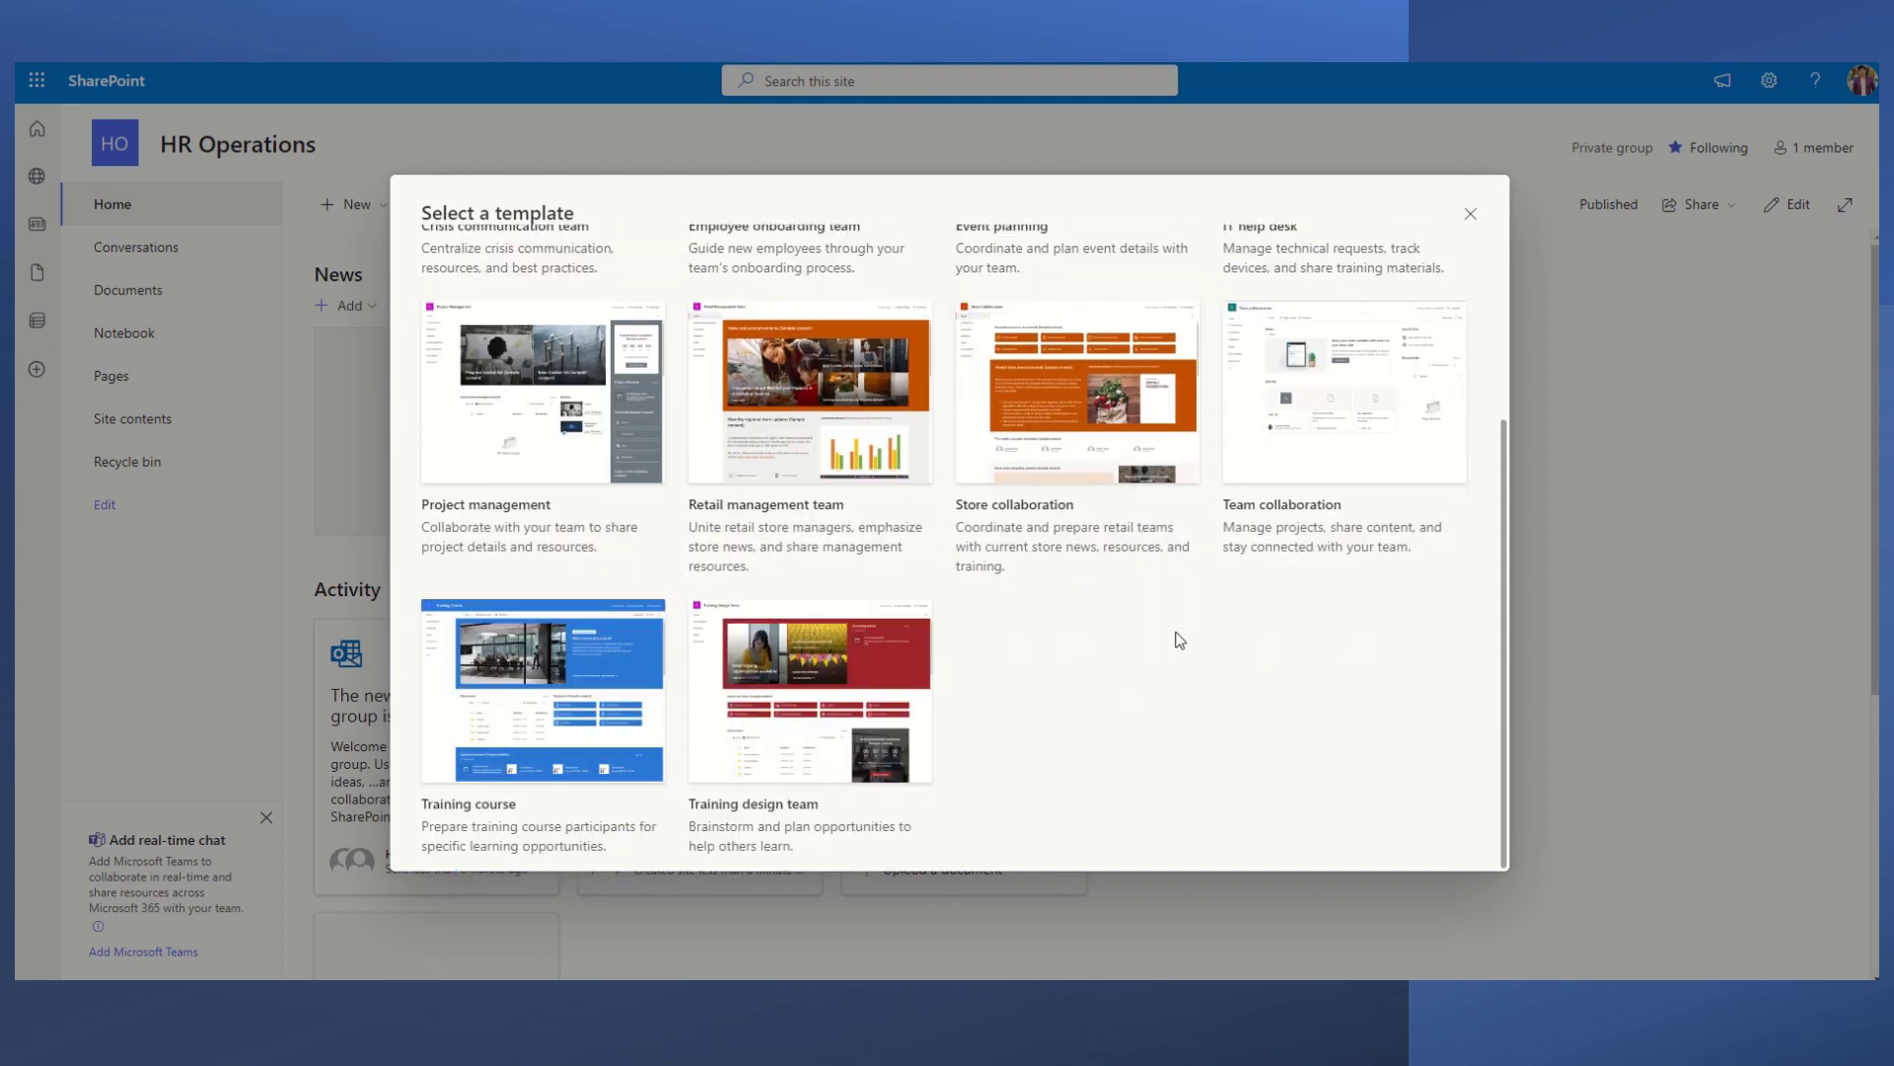
pyautogui.scroll(3, 1179, 643)
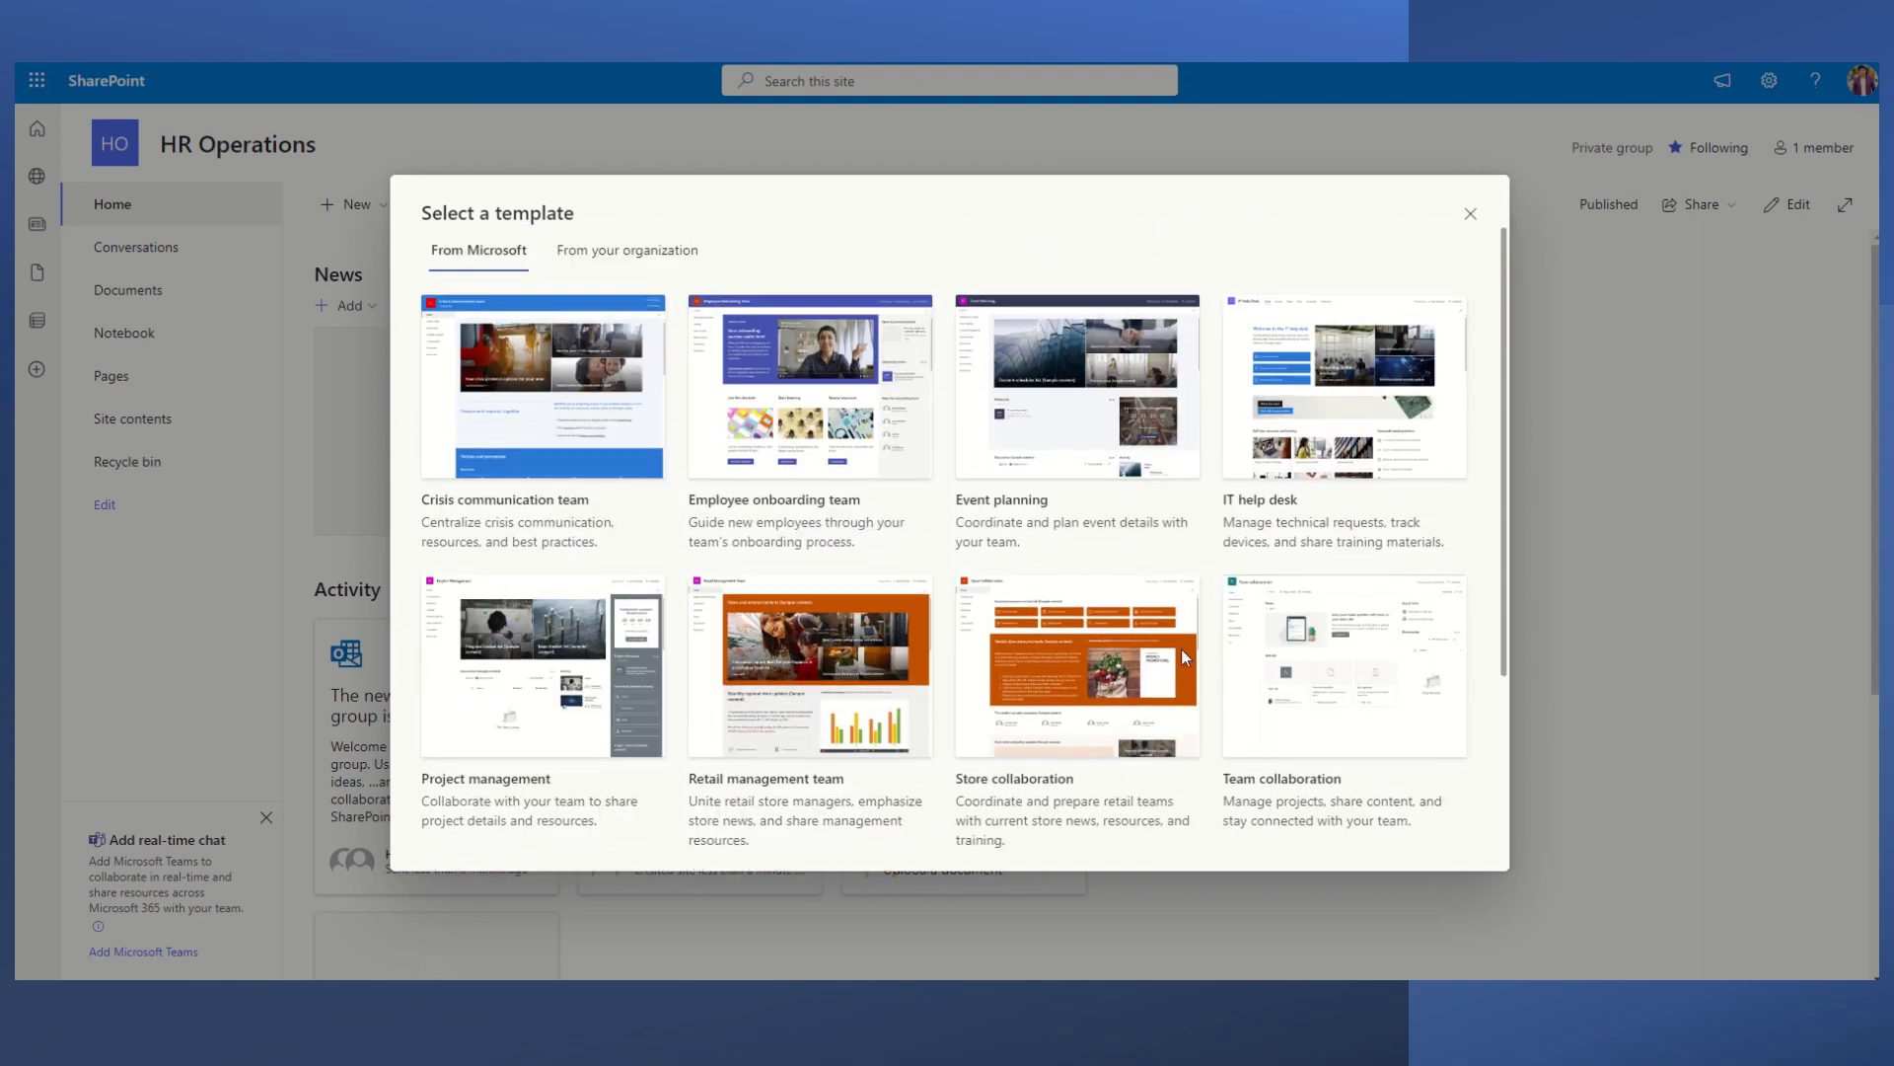
pyautogui.click(807, 446)
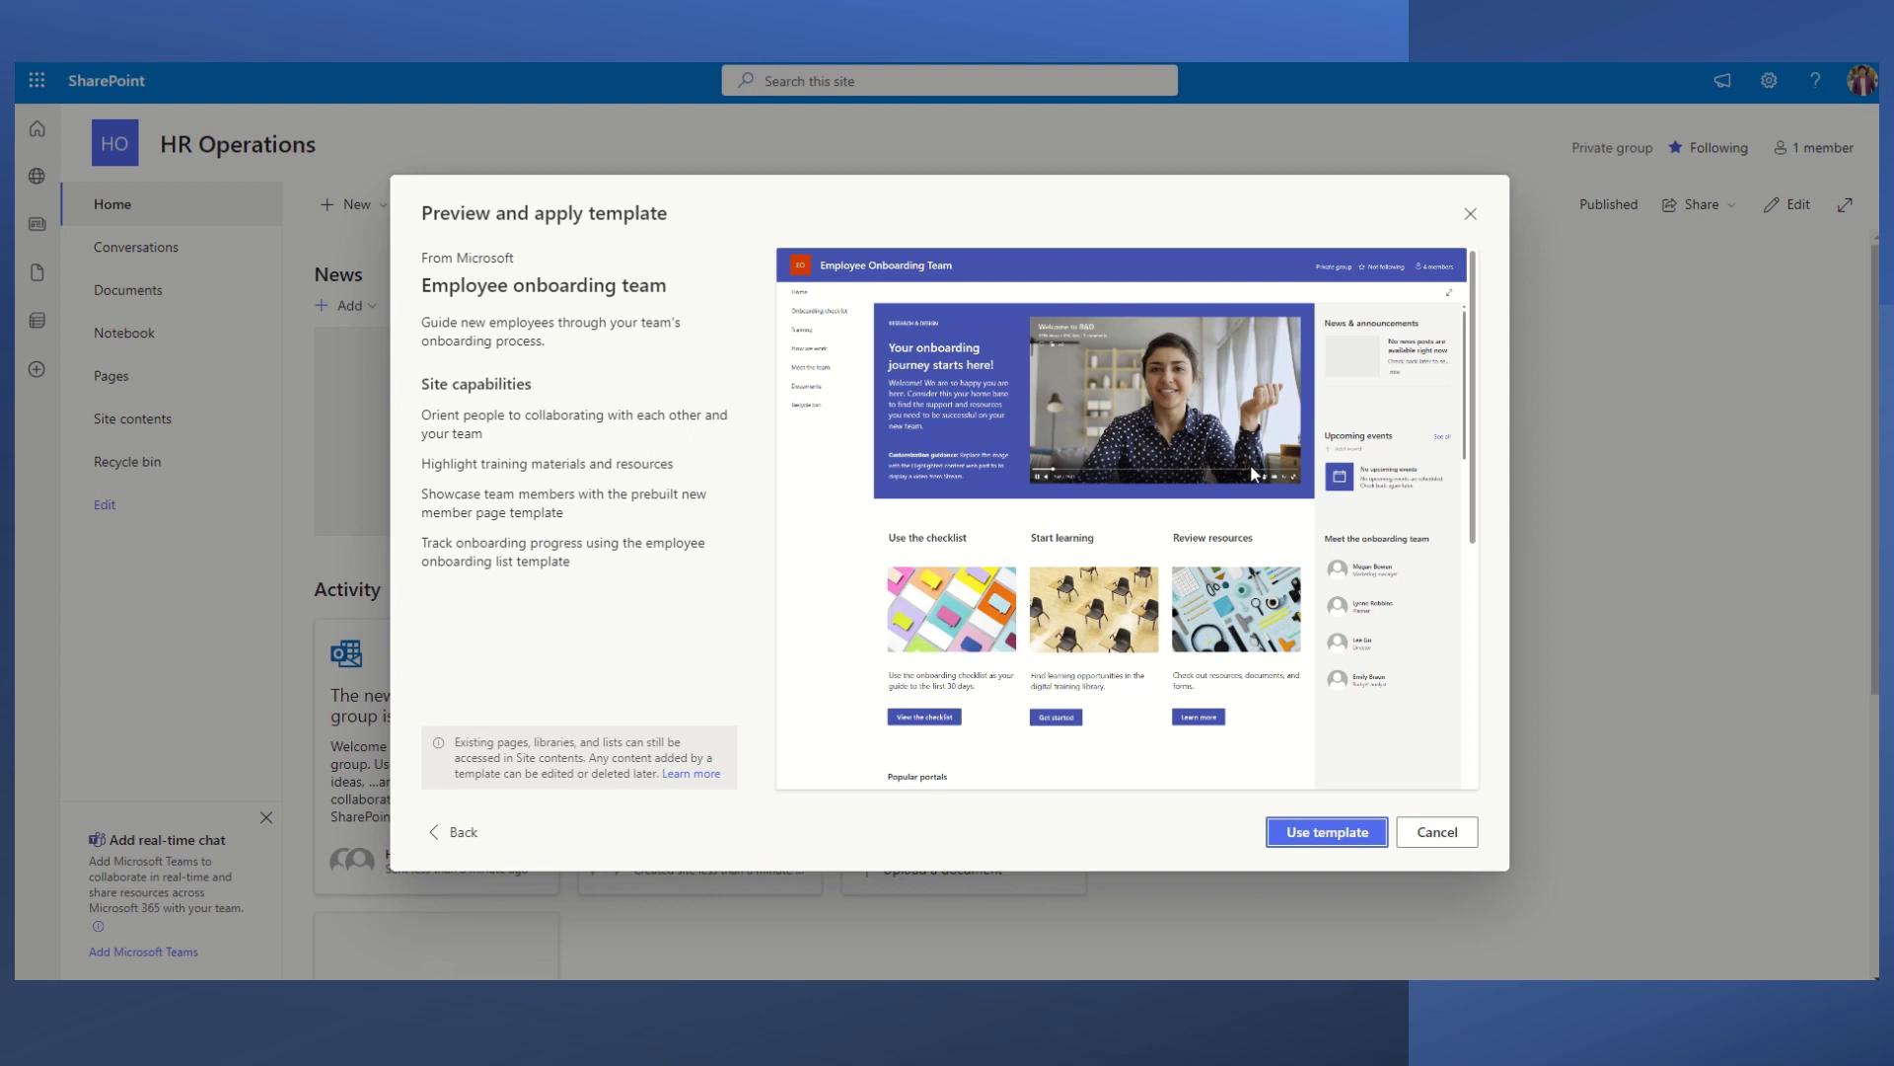
pyautogui.click(1352, 832)
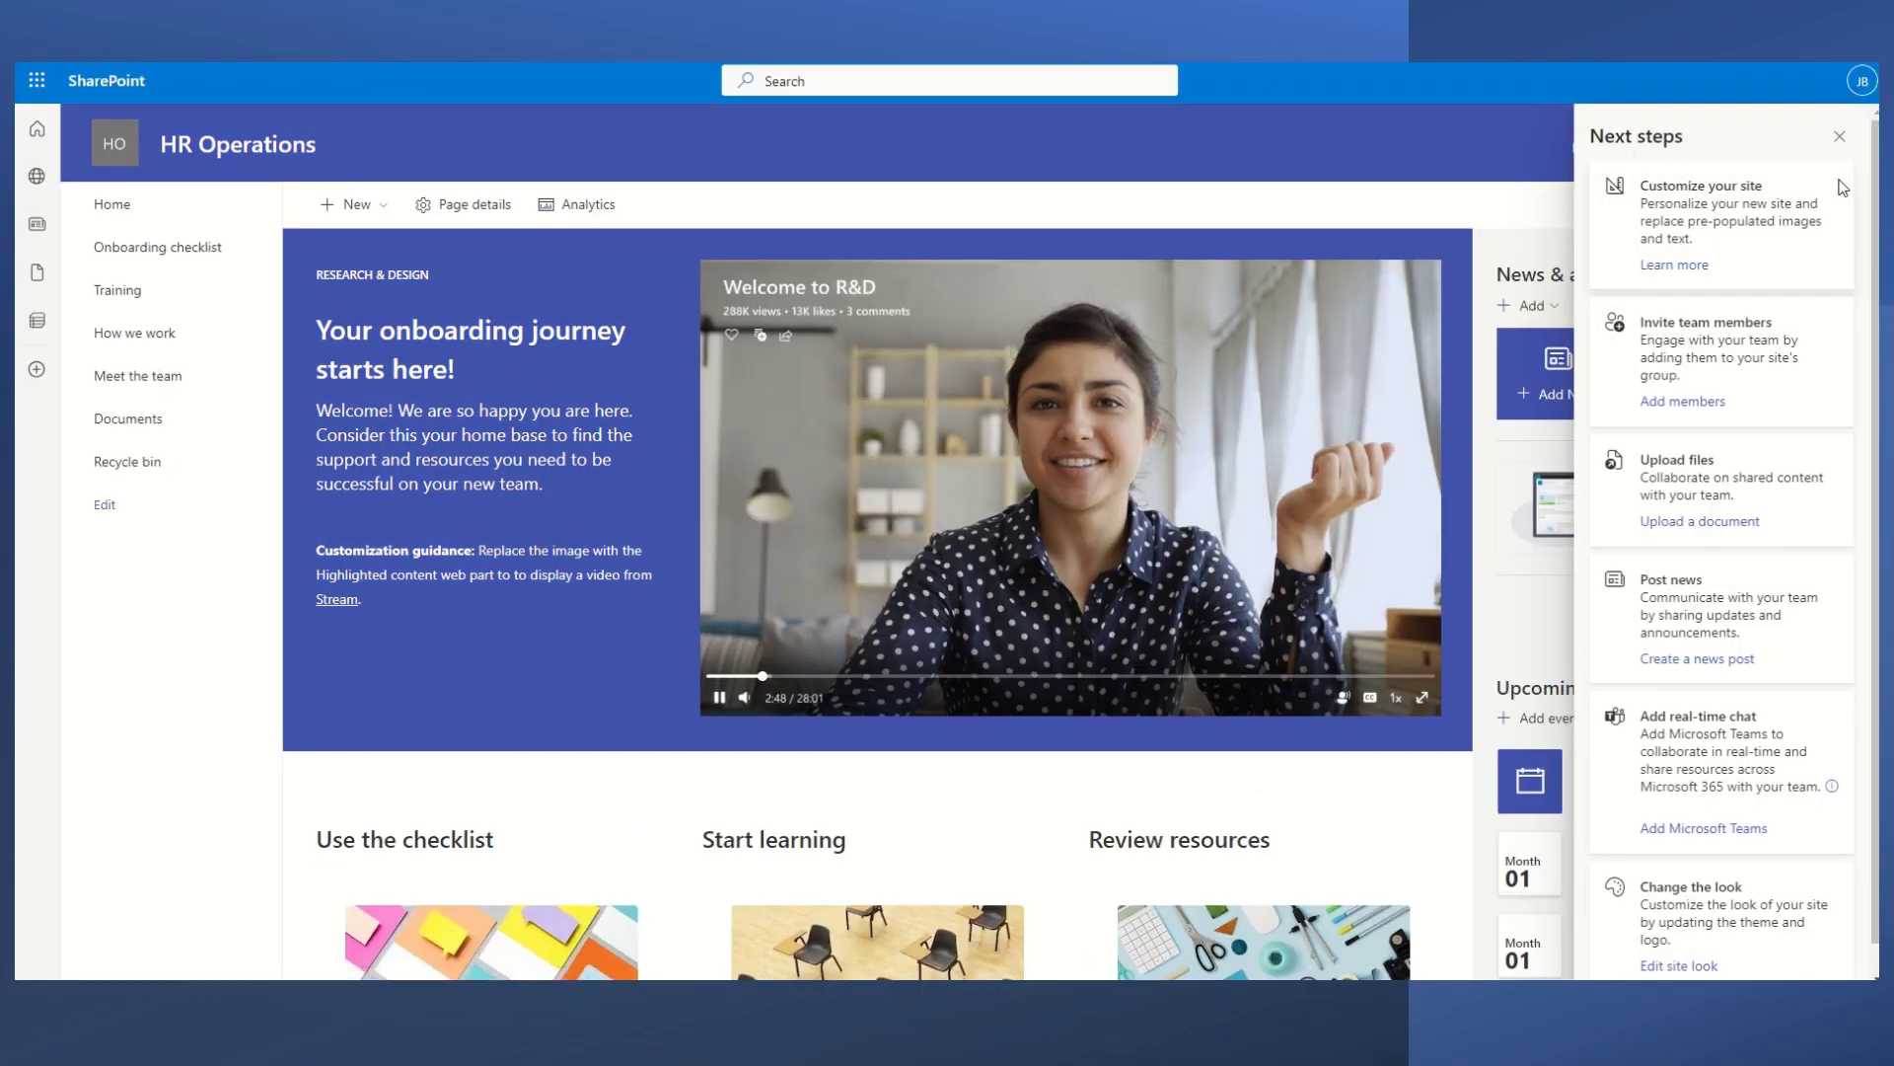
pyautogui.click(1839, 139)
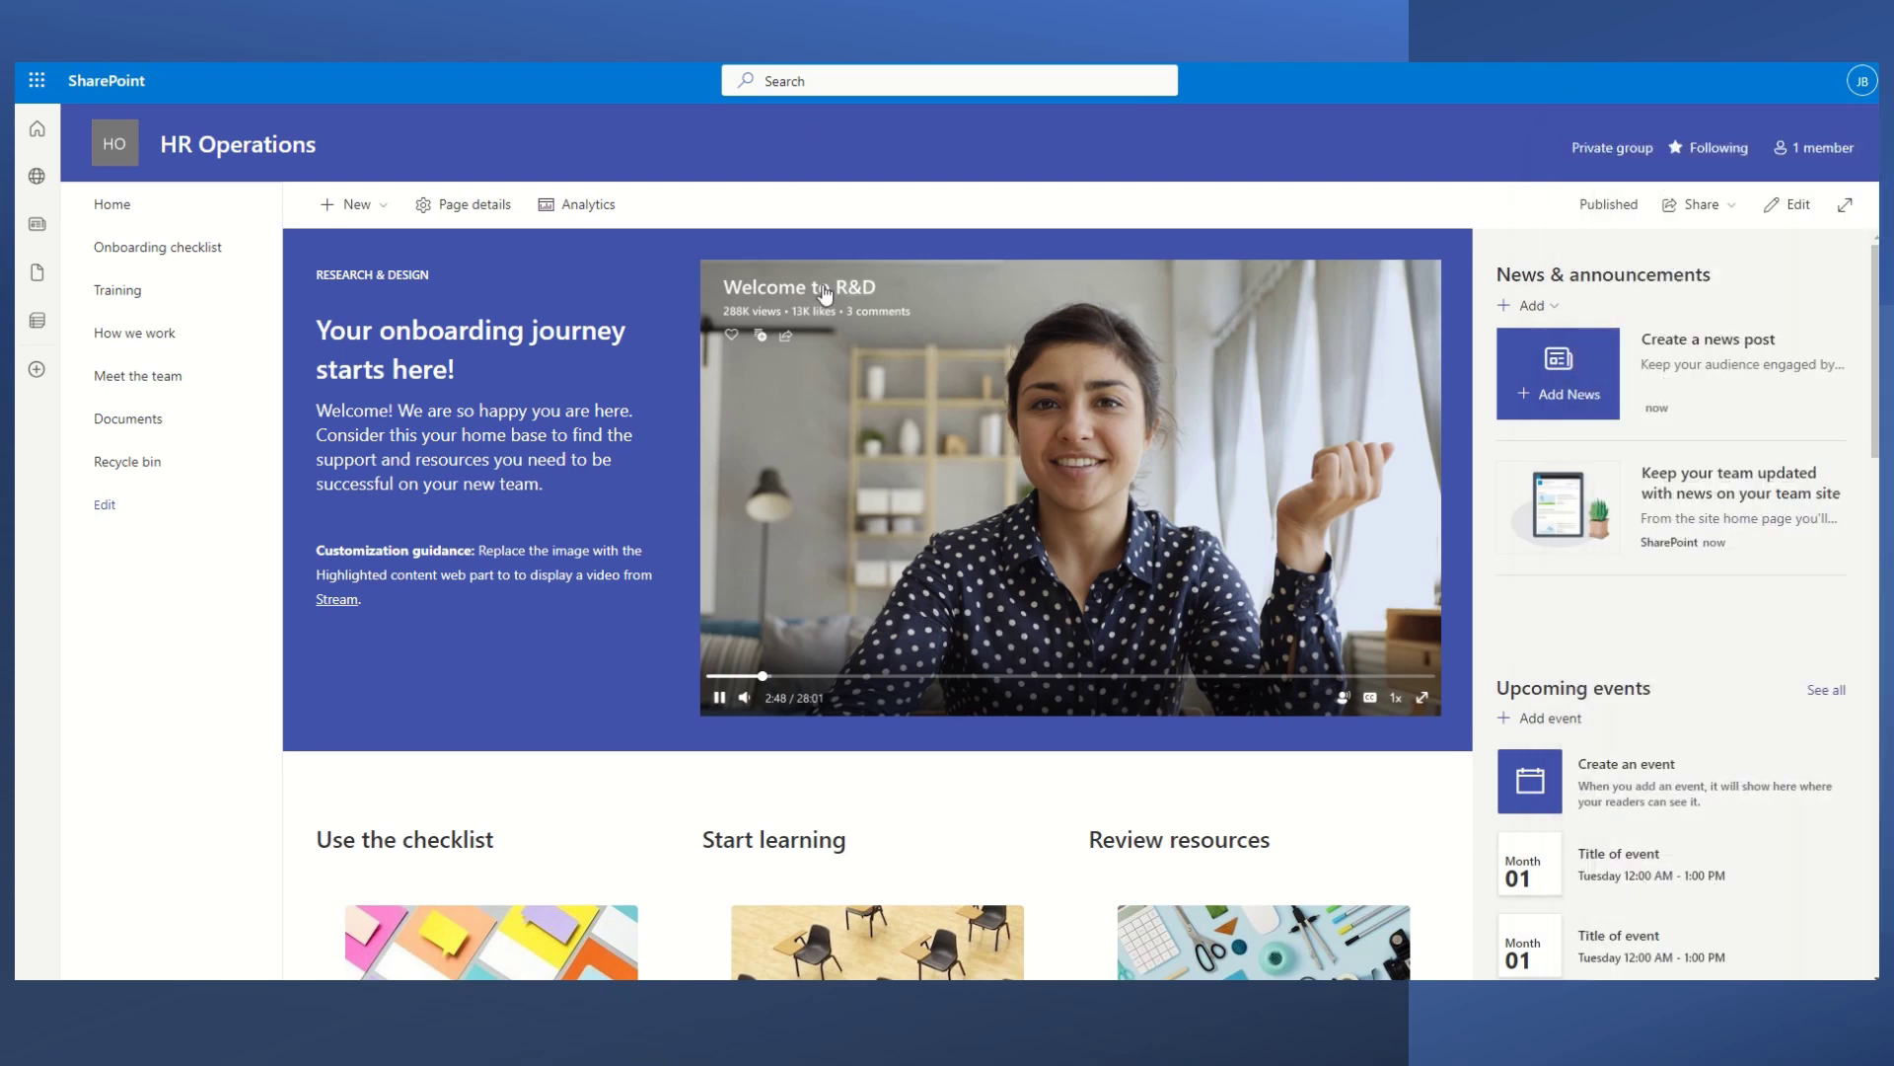
# - Look through the HR Operations home page, from the onboarding banner to the checklist, learning, resources and popular portals sections
pyautogui.scroll(-3, 794, 488)
pyautogui.scroll(-2, 805, 489)
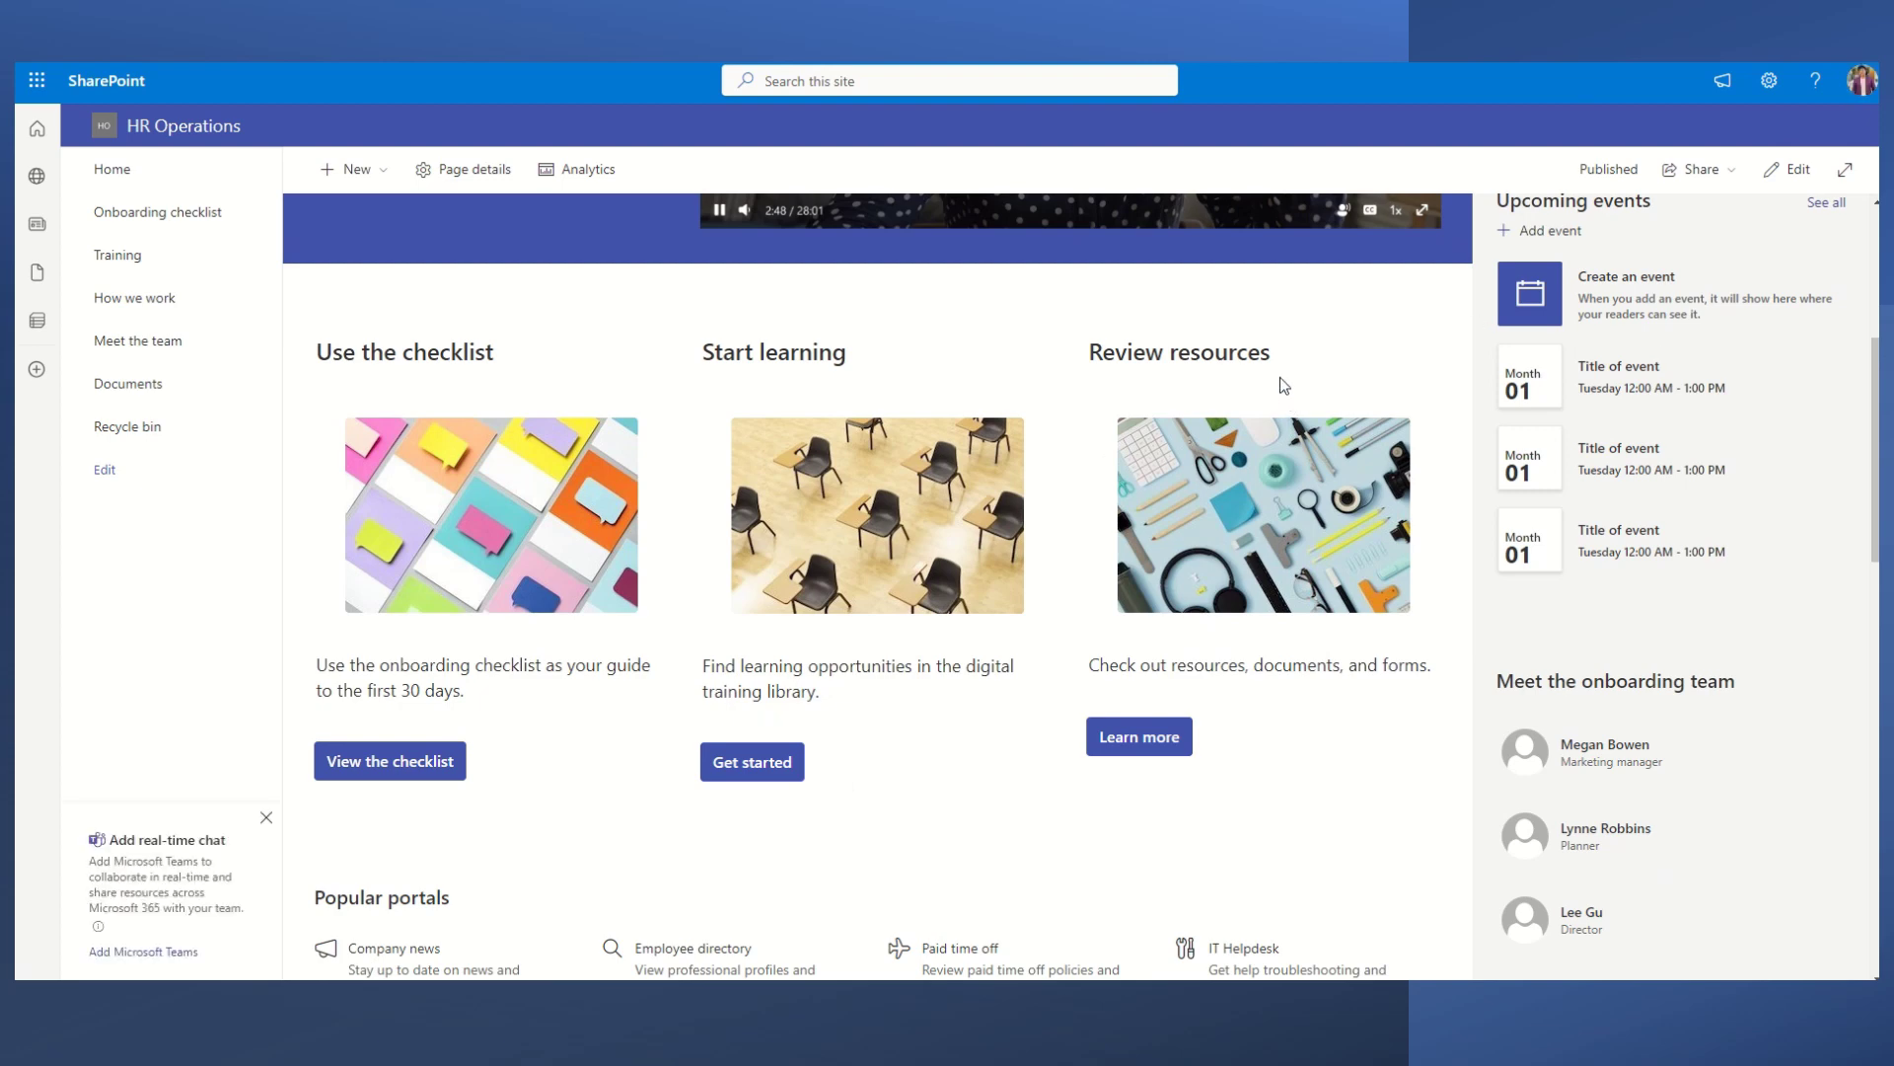
pyautogui.scroll(-1, 708, 735)
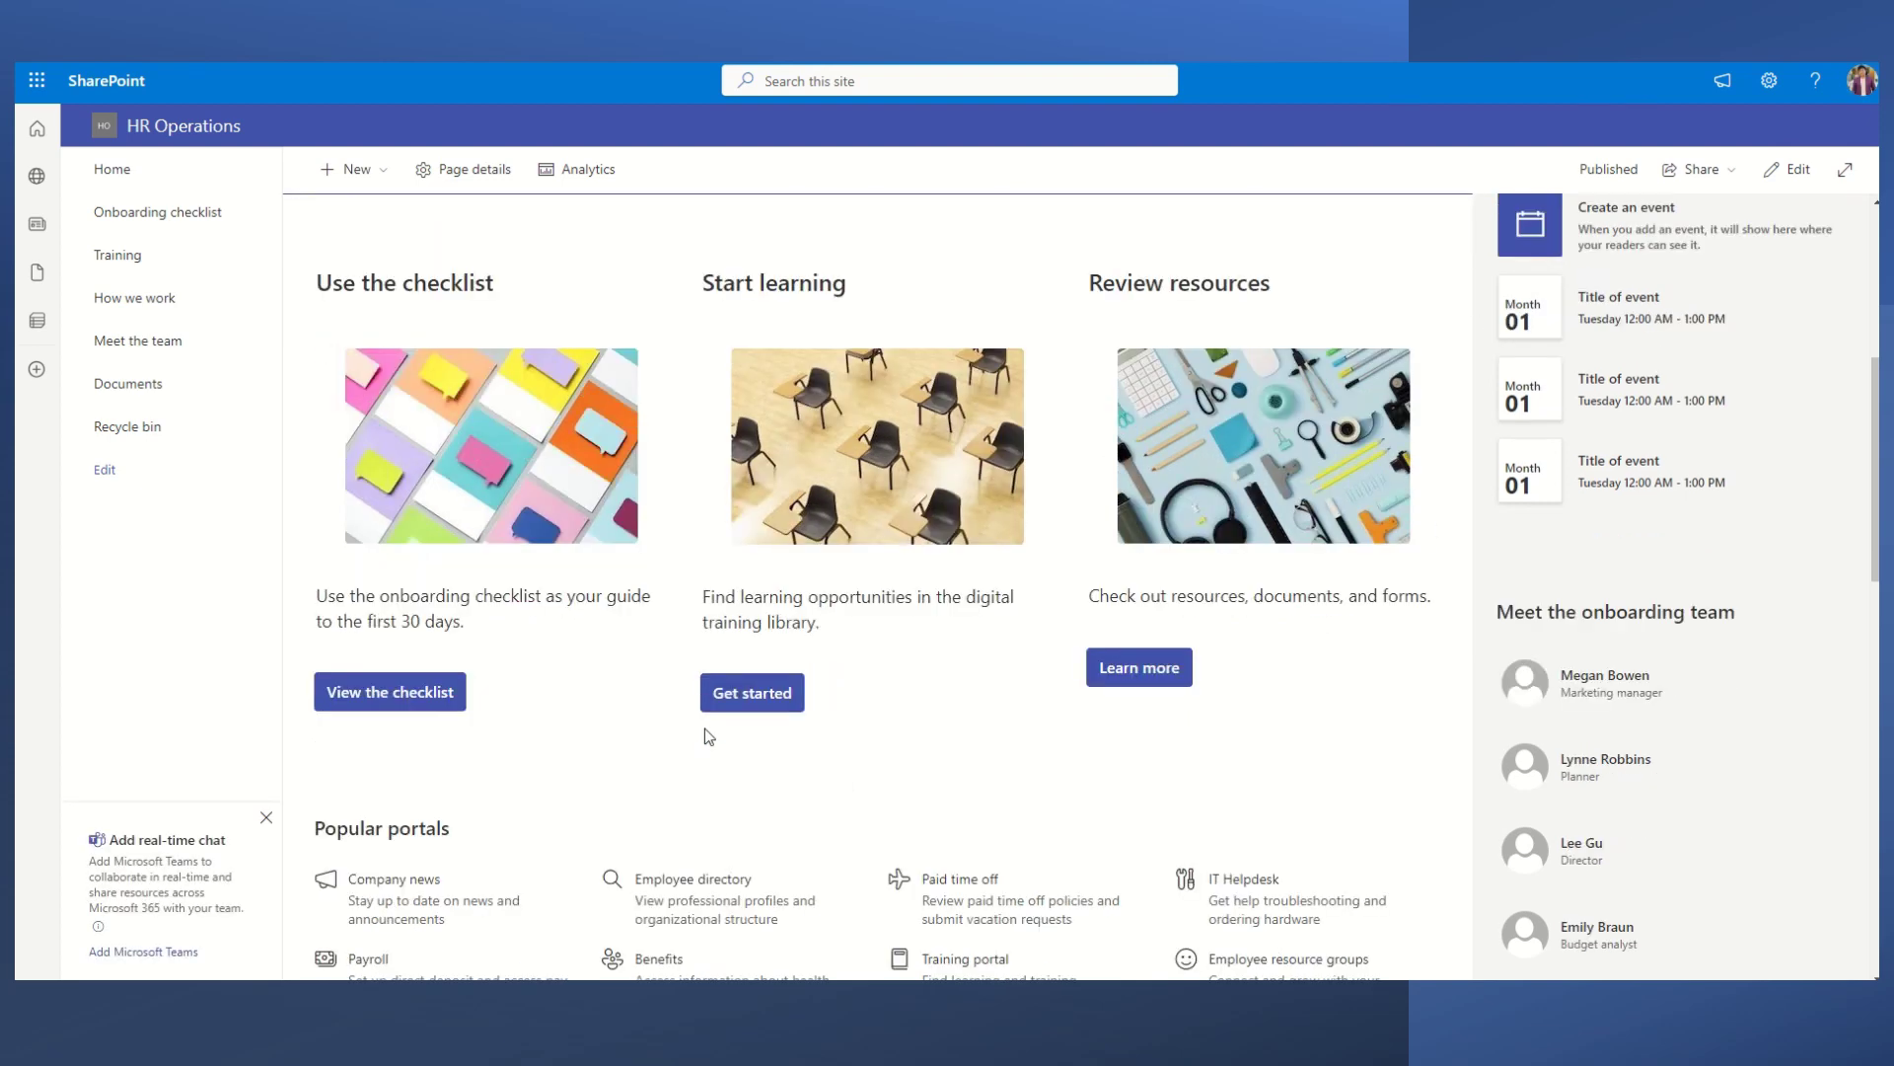
pyautogui.scroll(-5, 705, 735)
pyautogui.scroll(10, 969, 679)
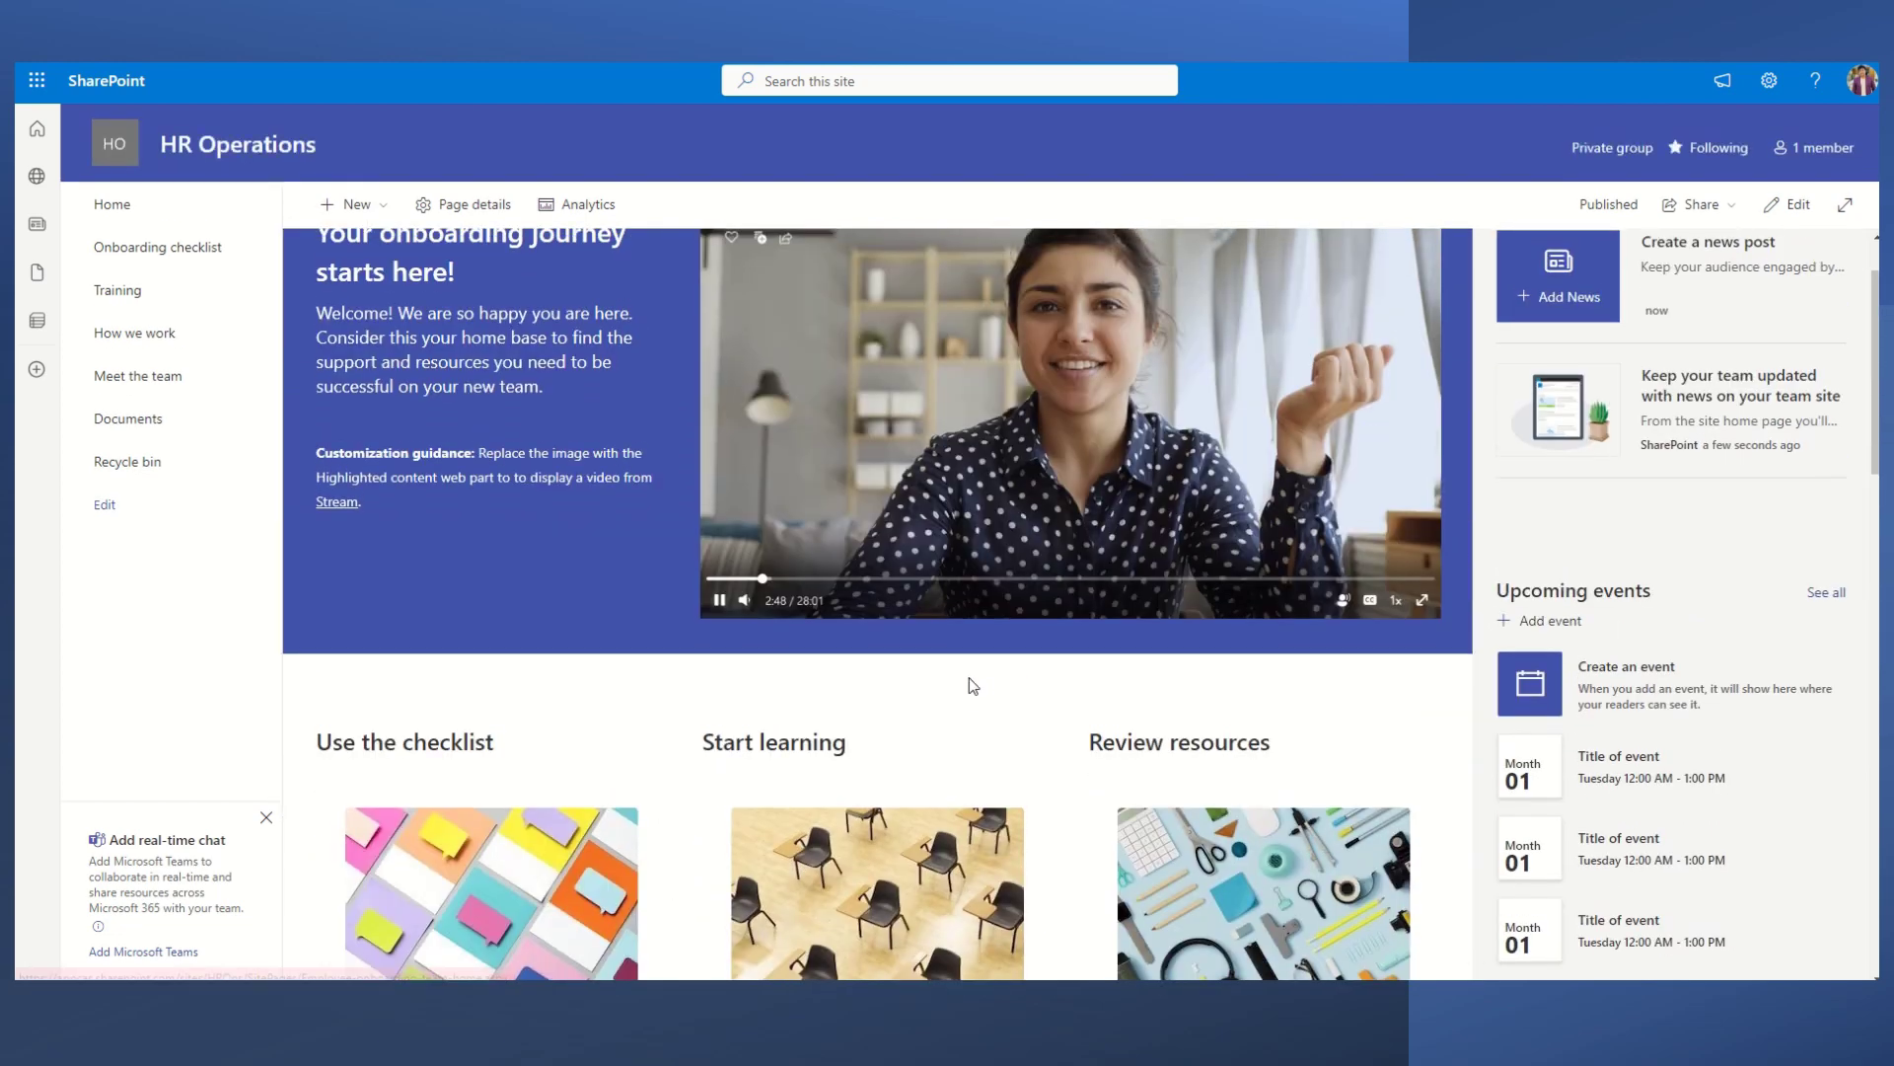
pyautogui.scroll(1, 686, 711)
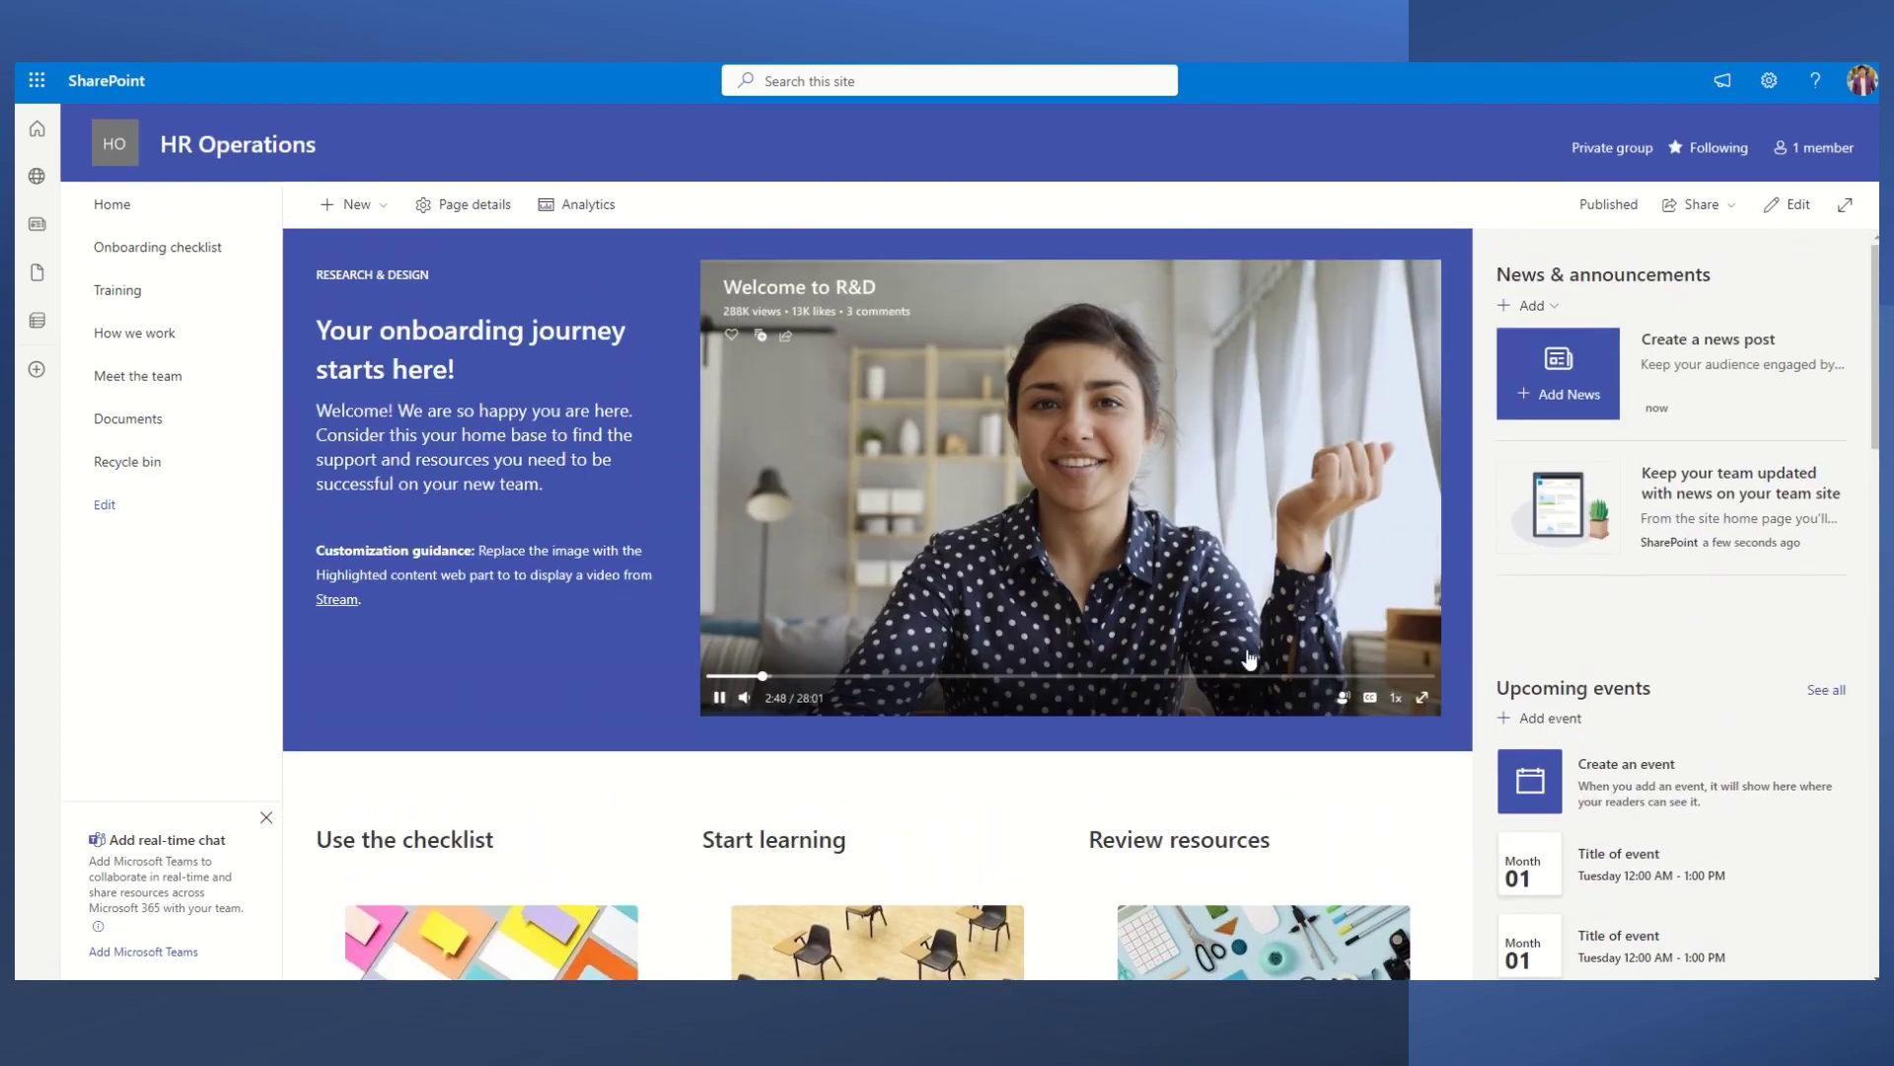
pyautogui.scroll(-3, 1381, 654)
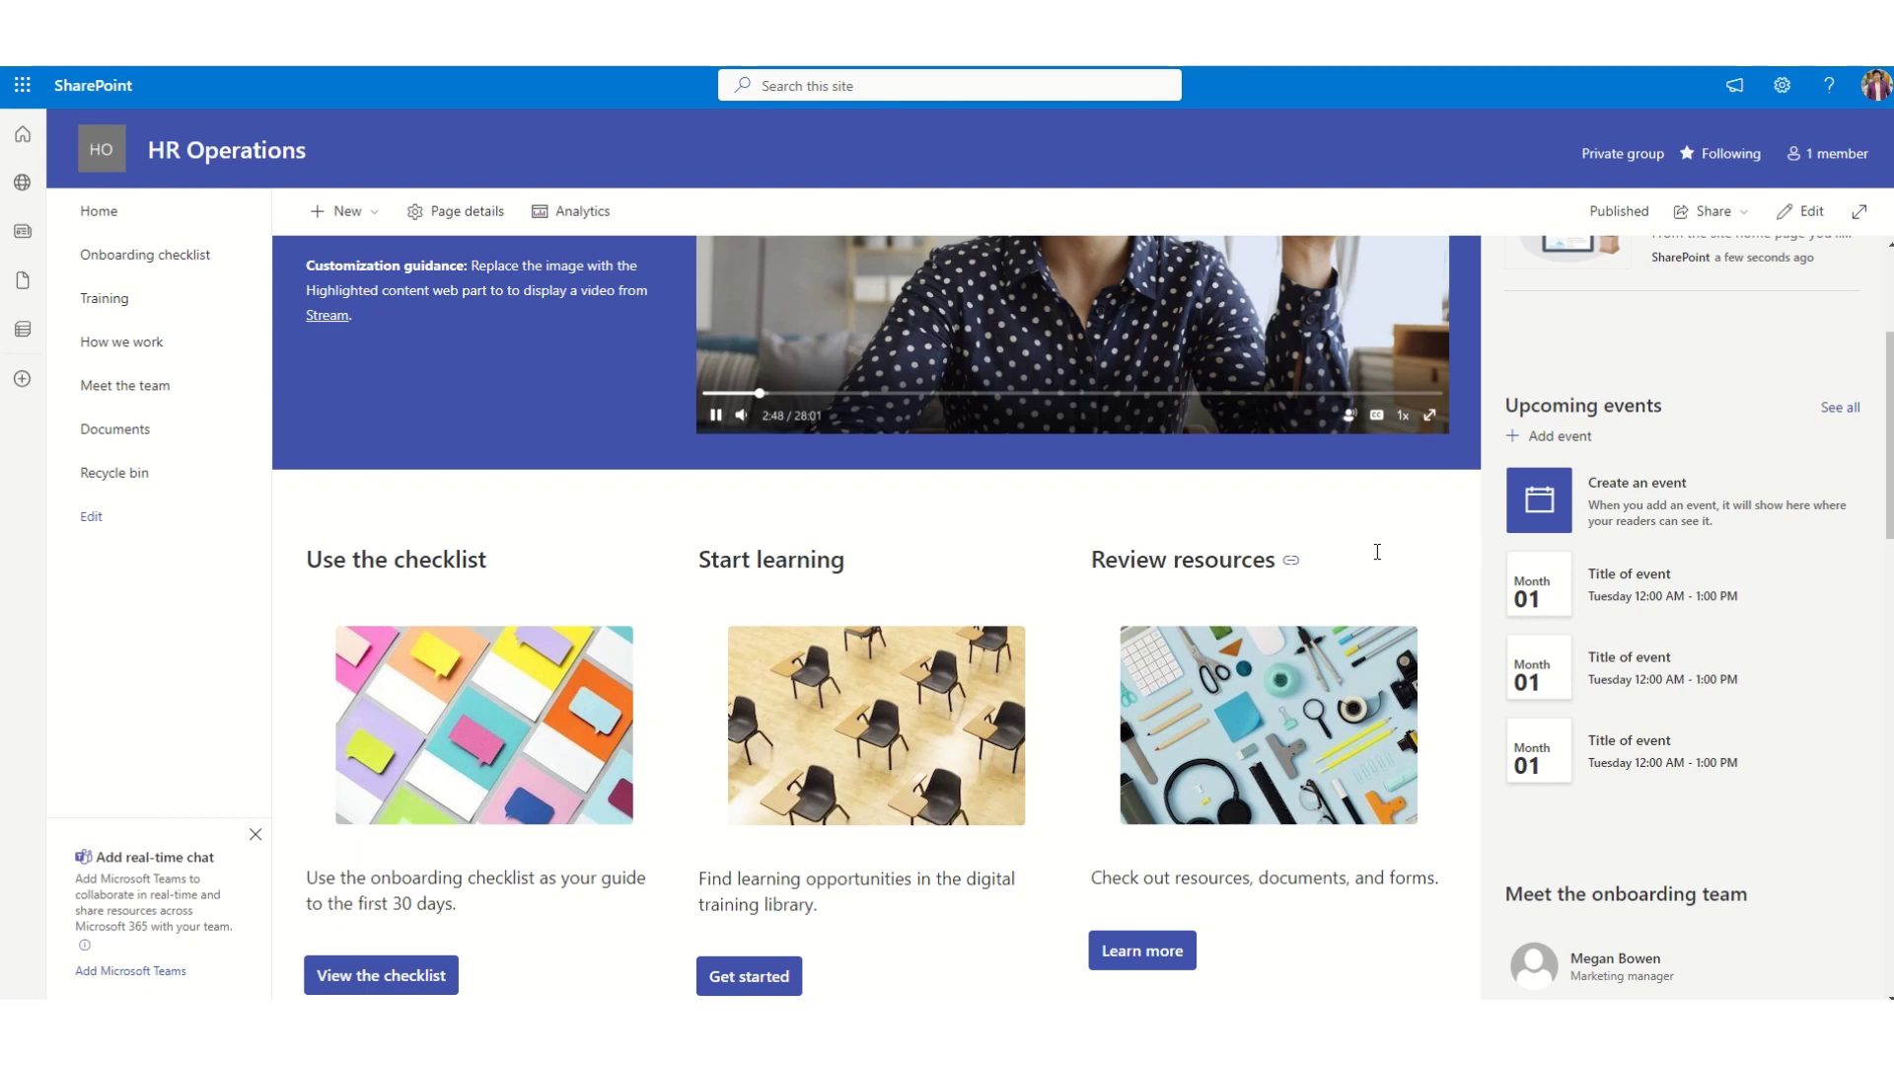
# - Return to the SharePoint start page and begin creating a communication site
pyautogui.click(24, 88)
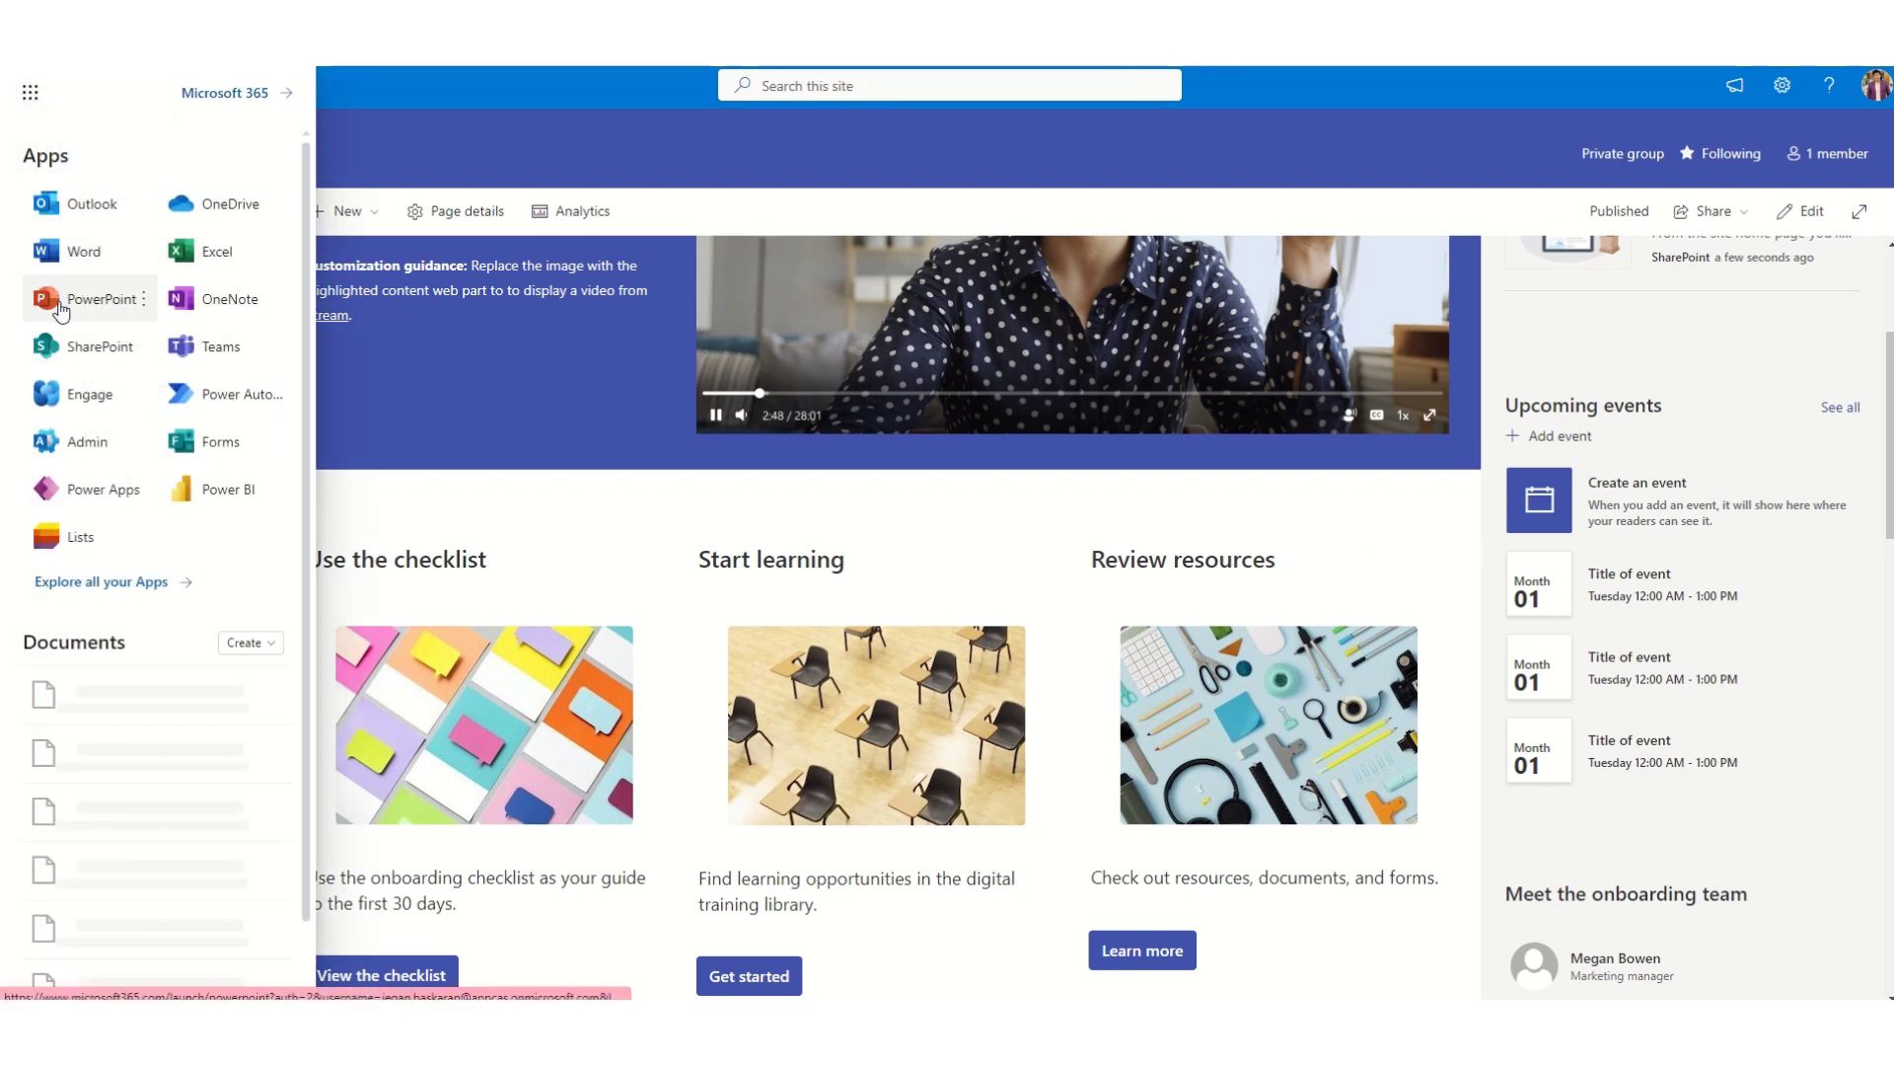
pyautogui.click(58, 368)
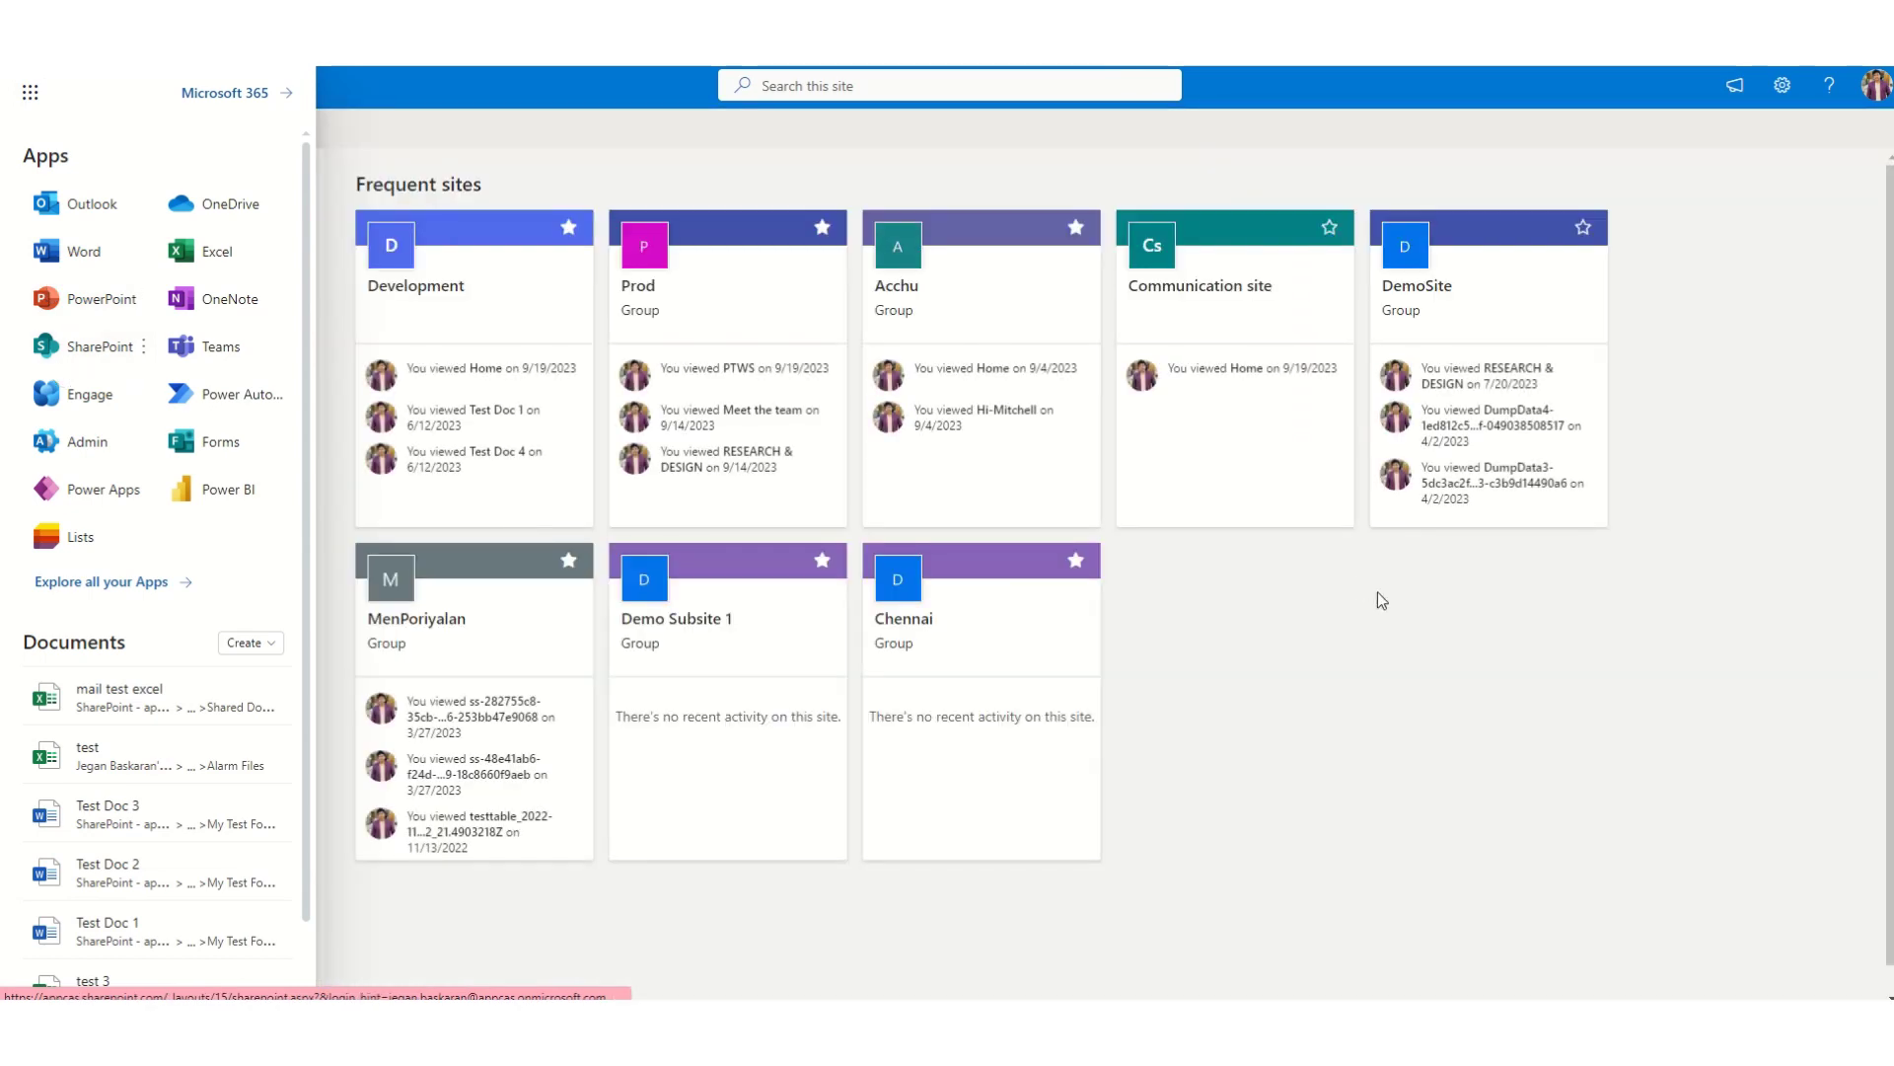
pyautogui.click(1377, 646)
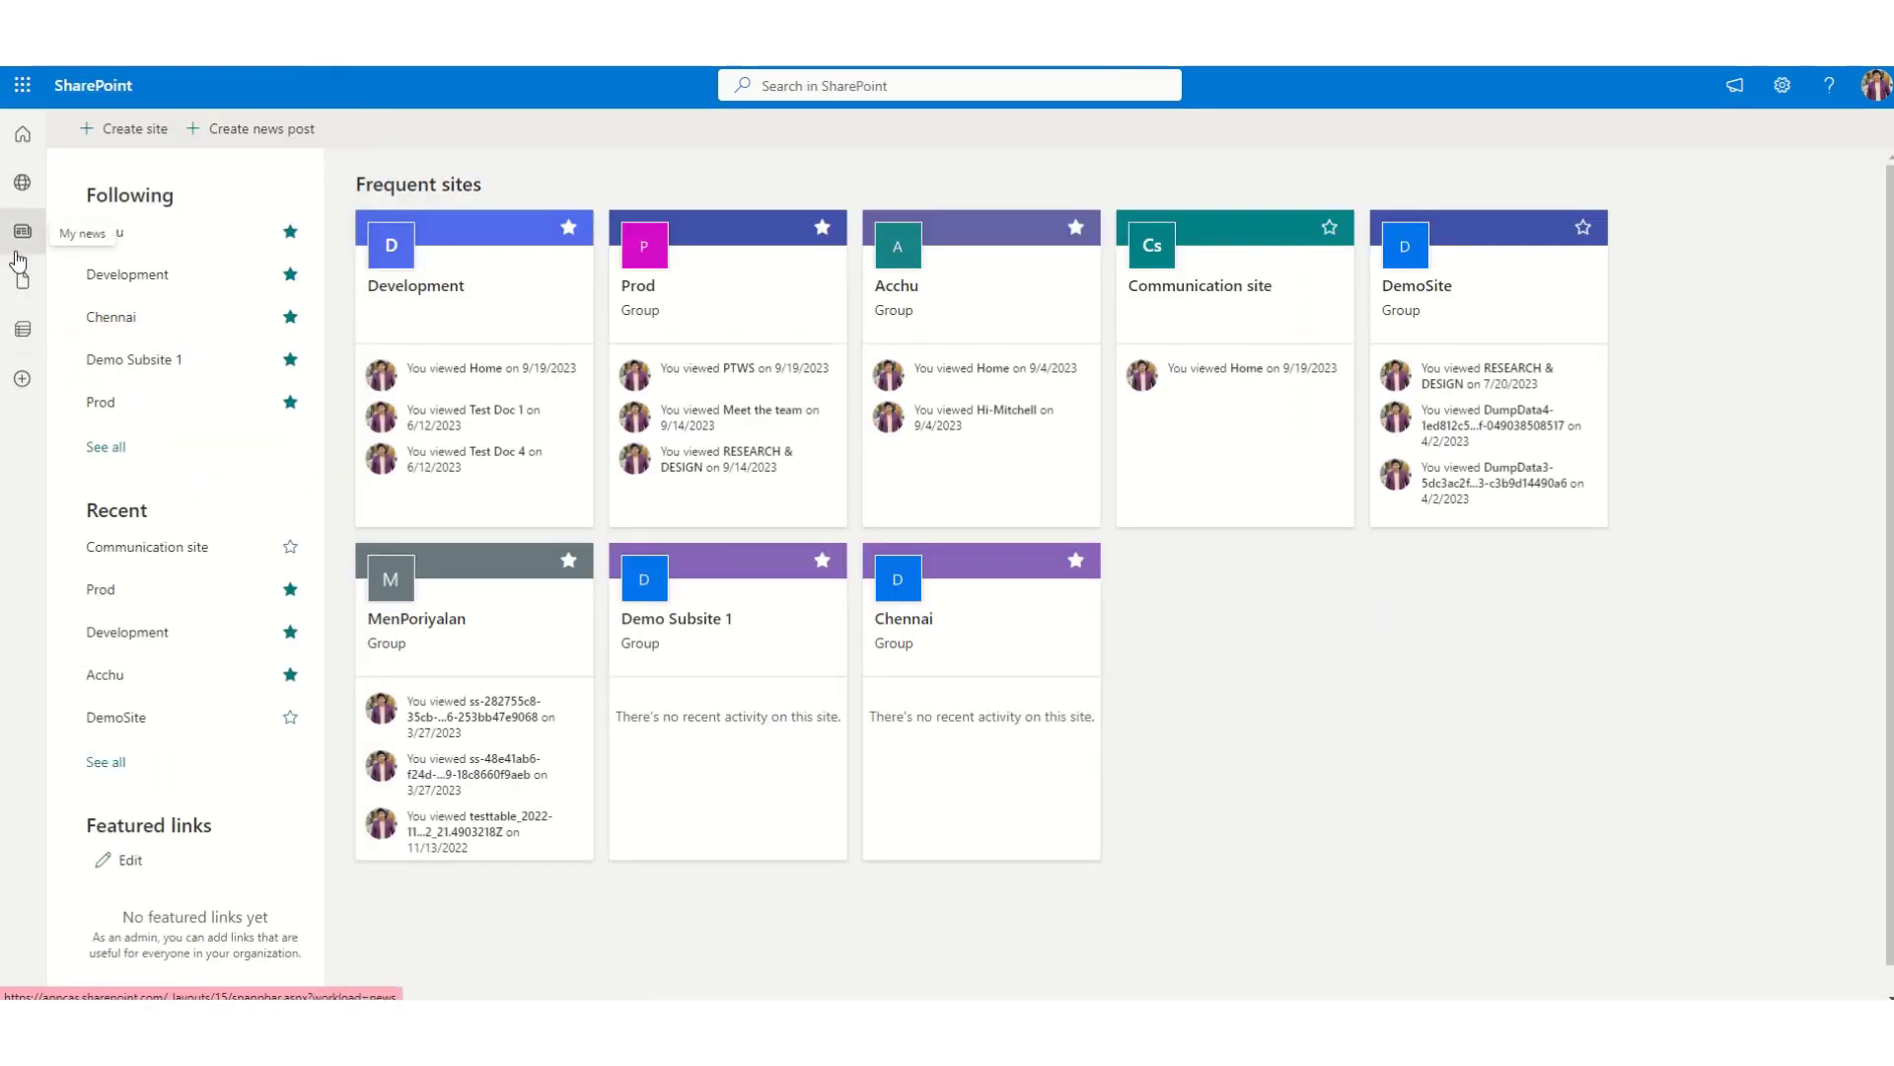
pyautogui.click(126, 139)
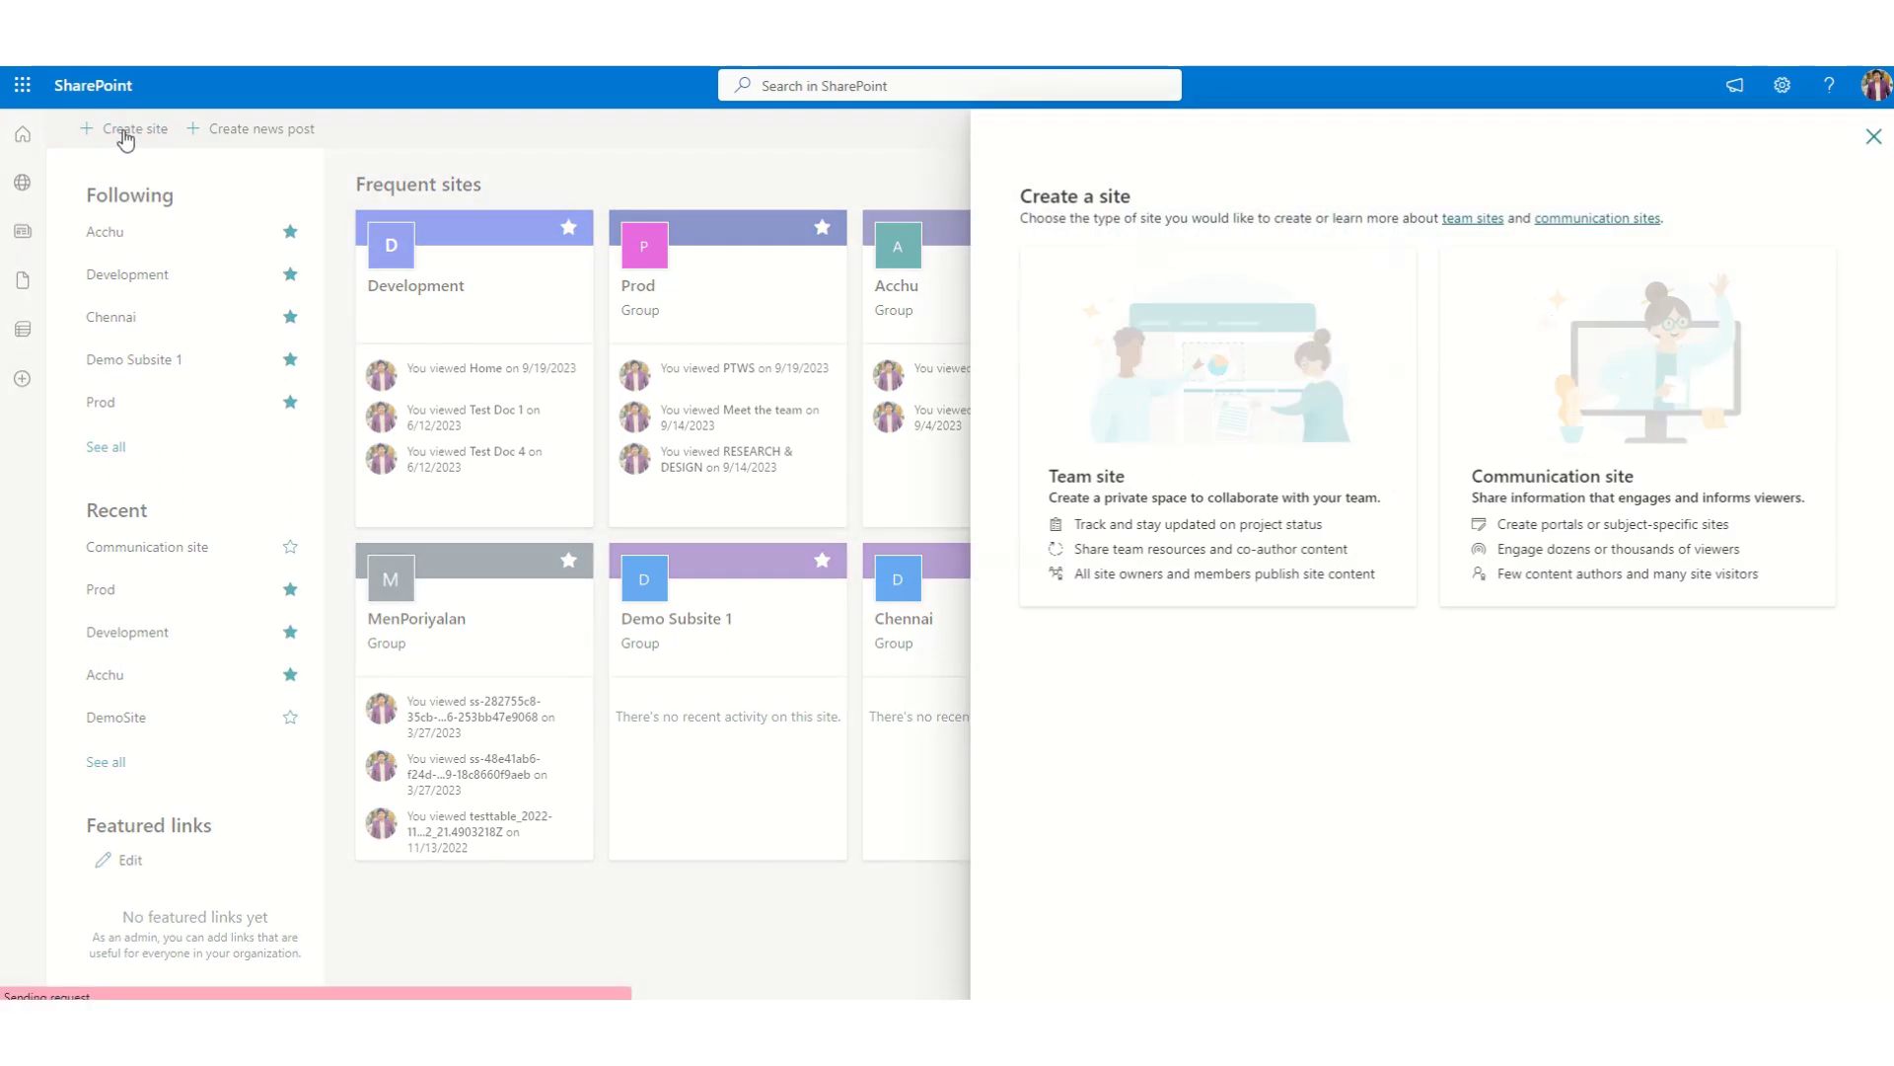
pyautogui.click(1562, 514)
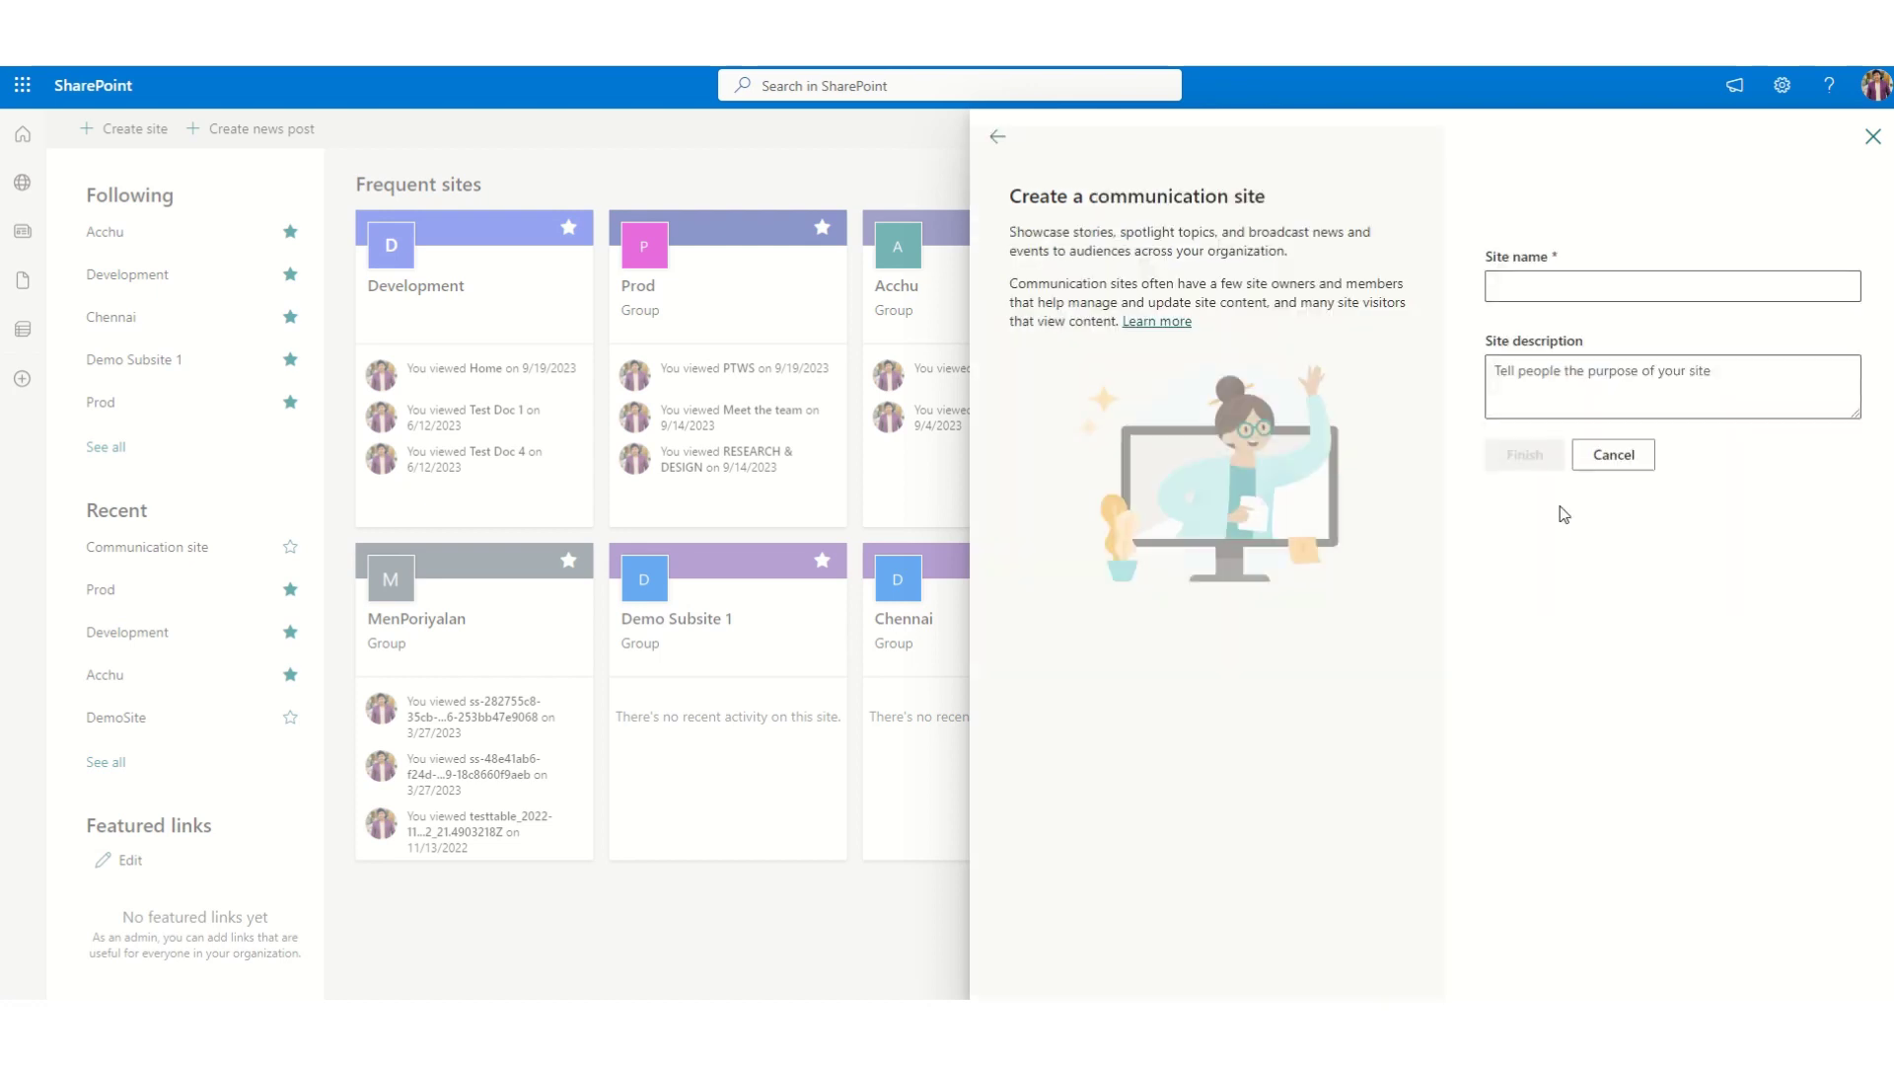
# - Name the communication site HR Communications
pyautogui.click(1545, 284)
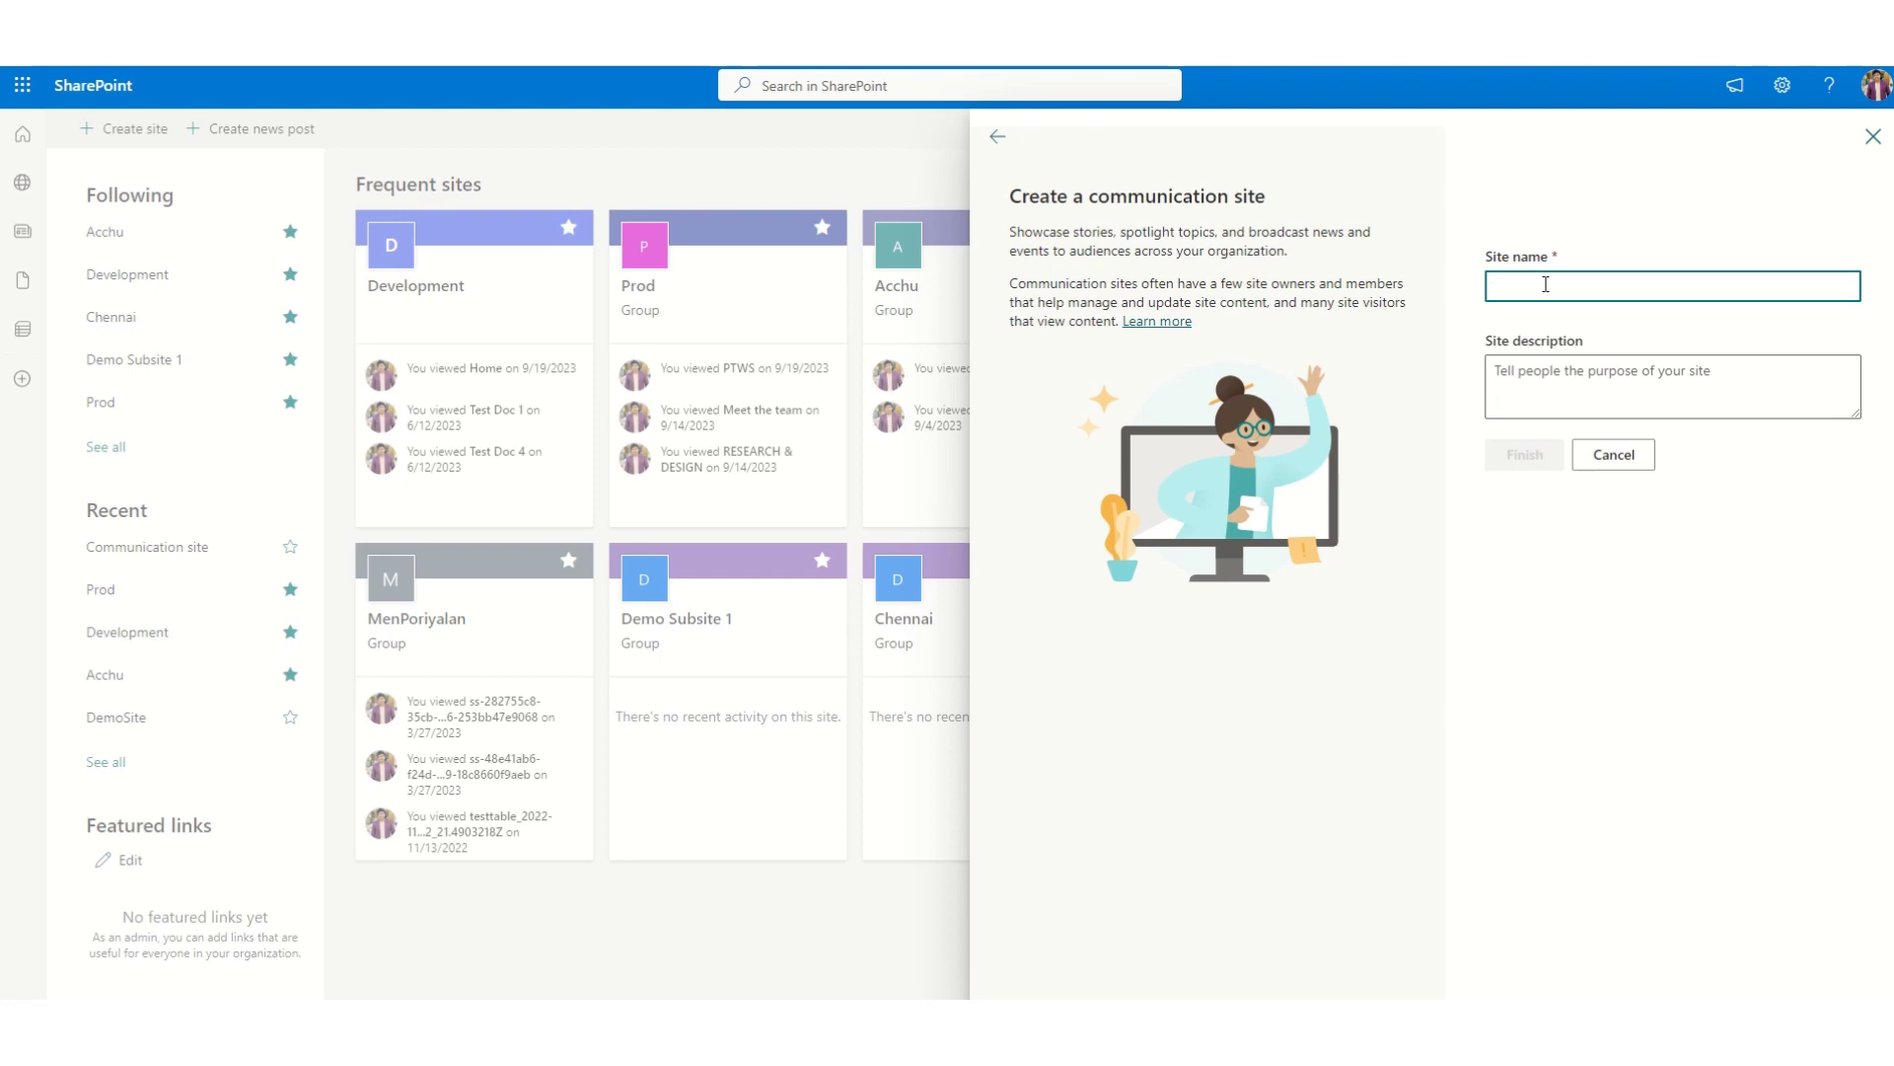
pyautogui.write('HR c')
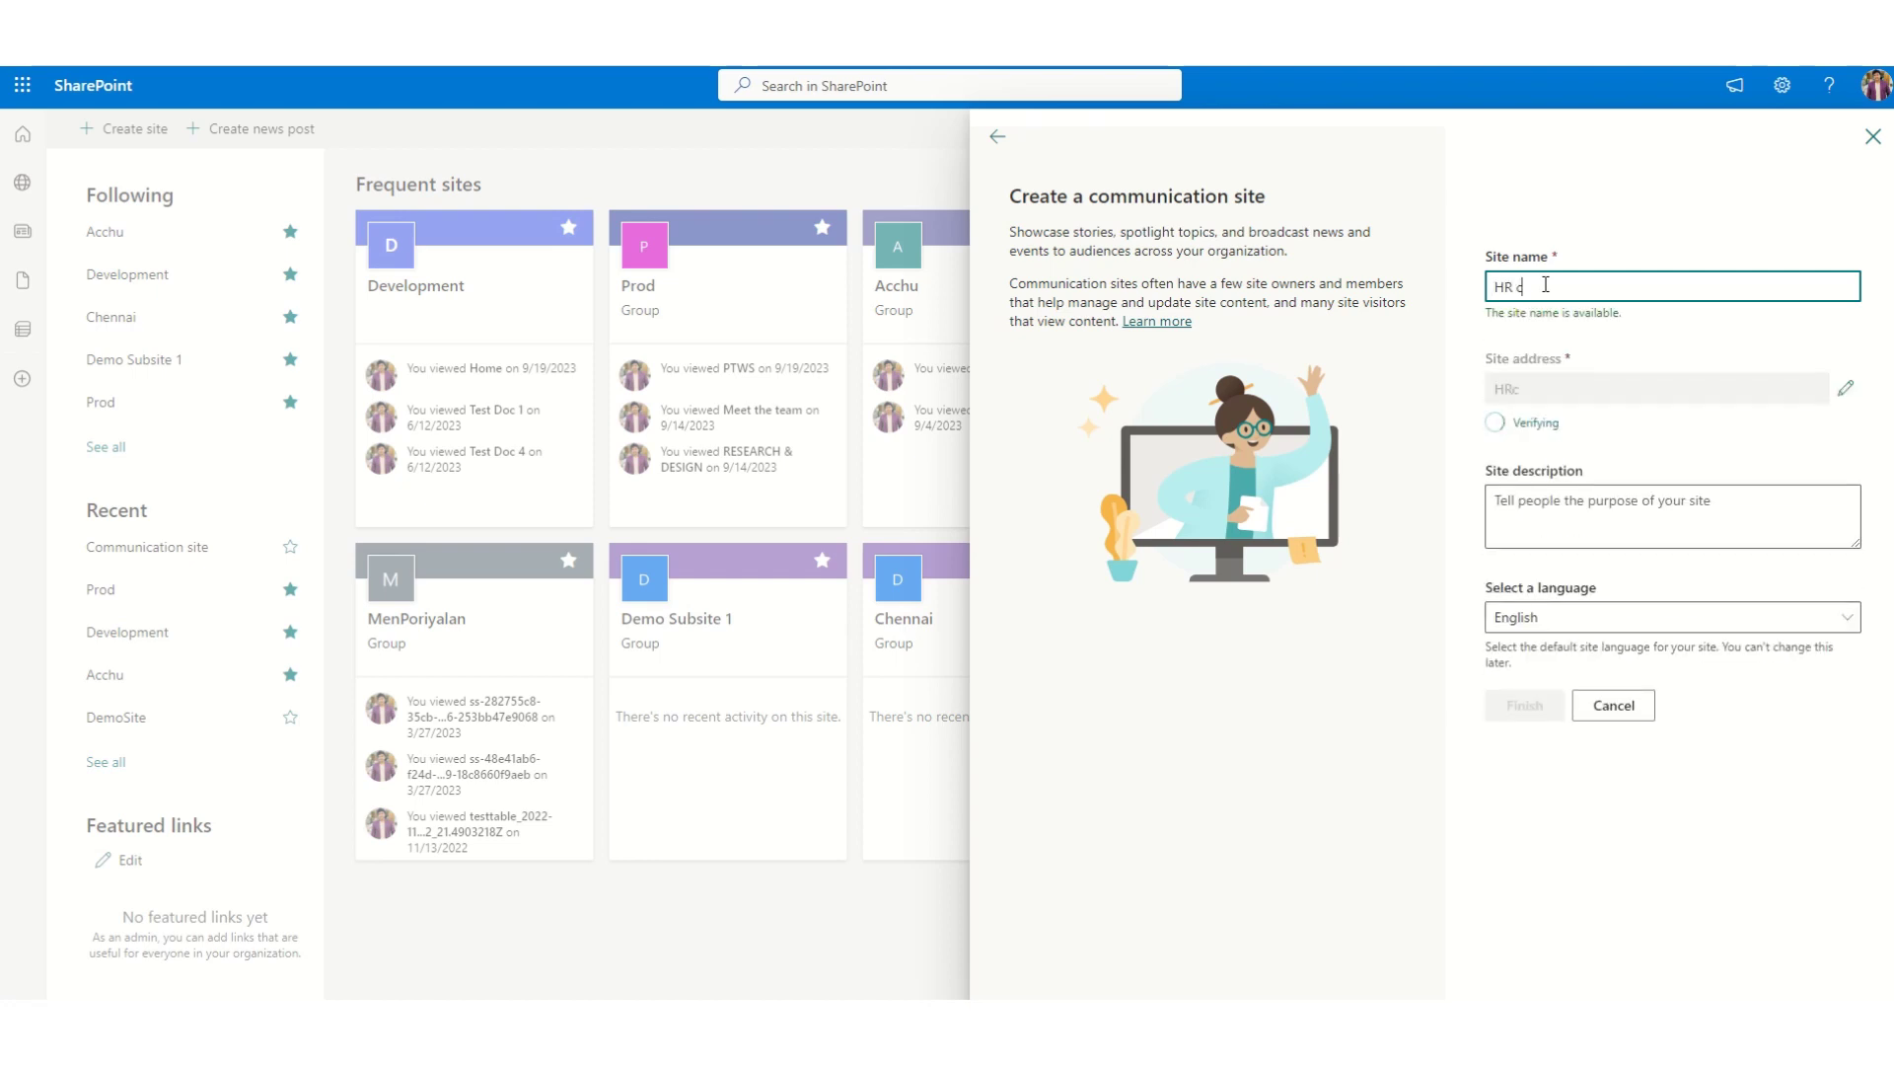
pyautogui.press('BackSpace')
pyautogui.press('BackSpace')
pyautogui.write('Co')
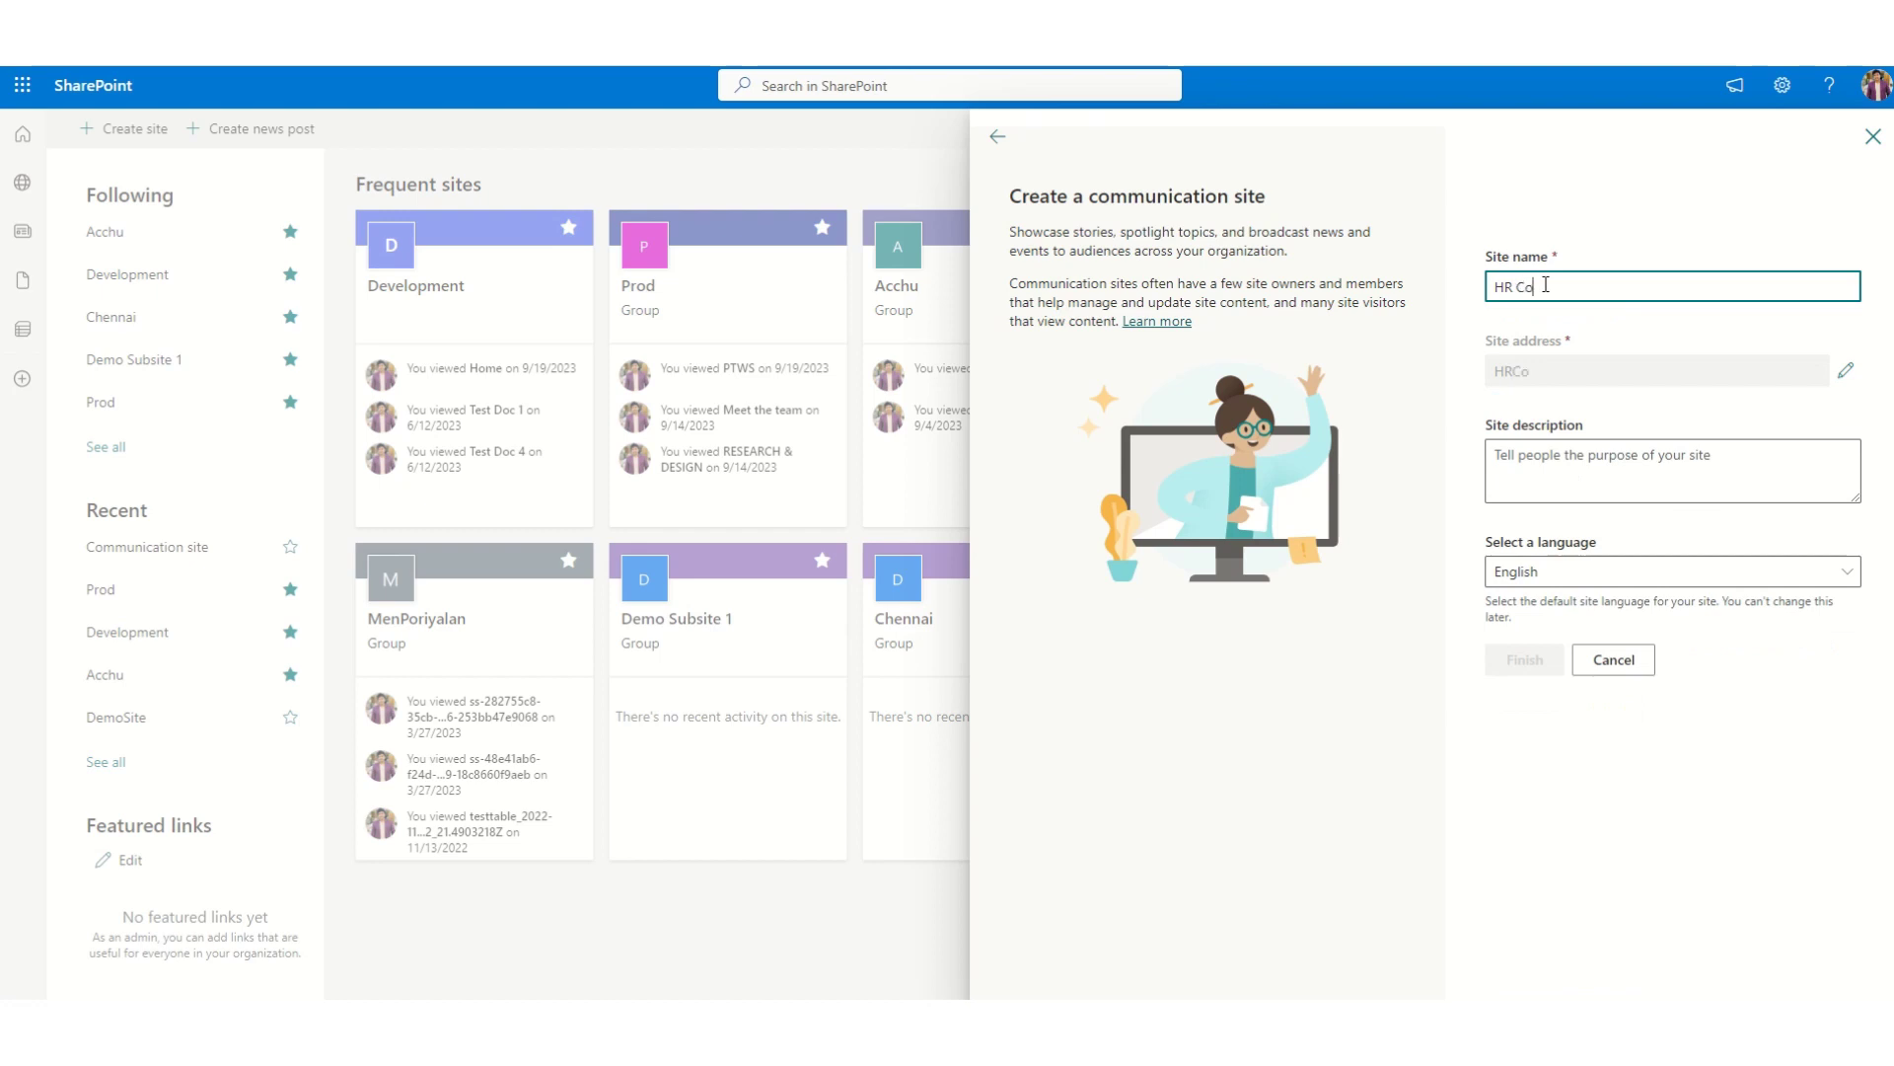
pyautogui.write('mmunications')
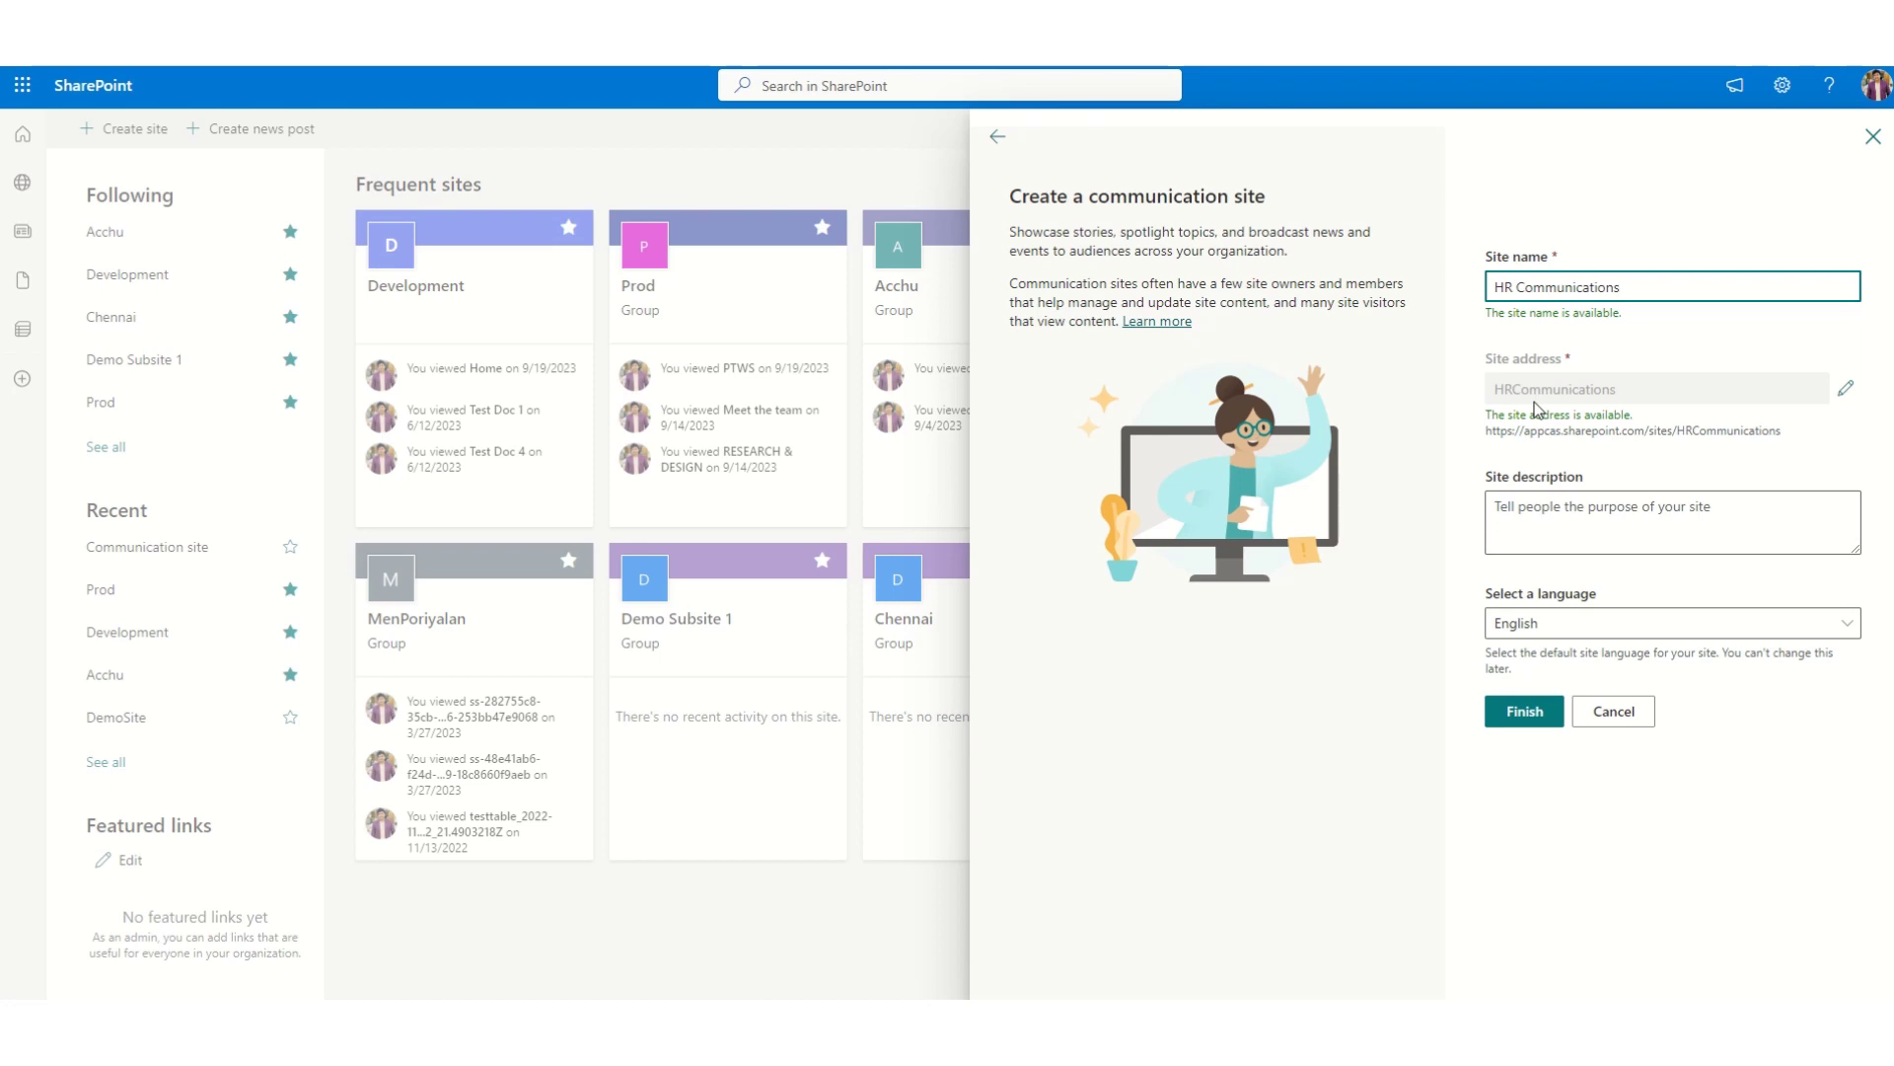
pyautogui.click(1725, 462)
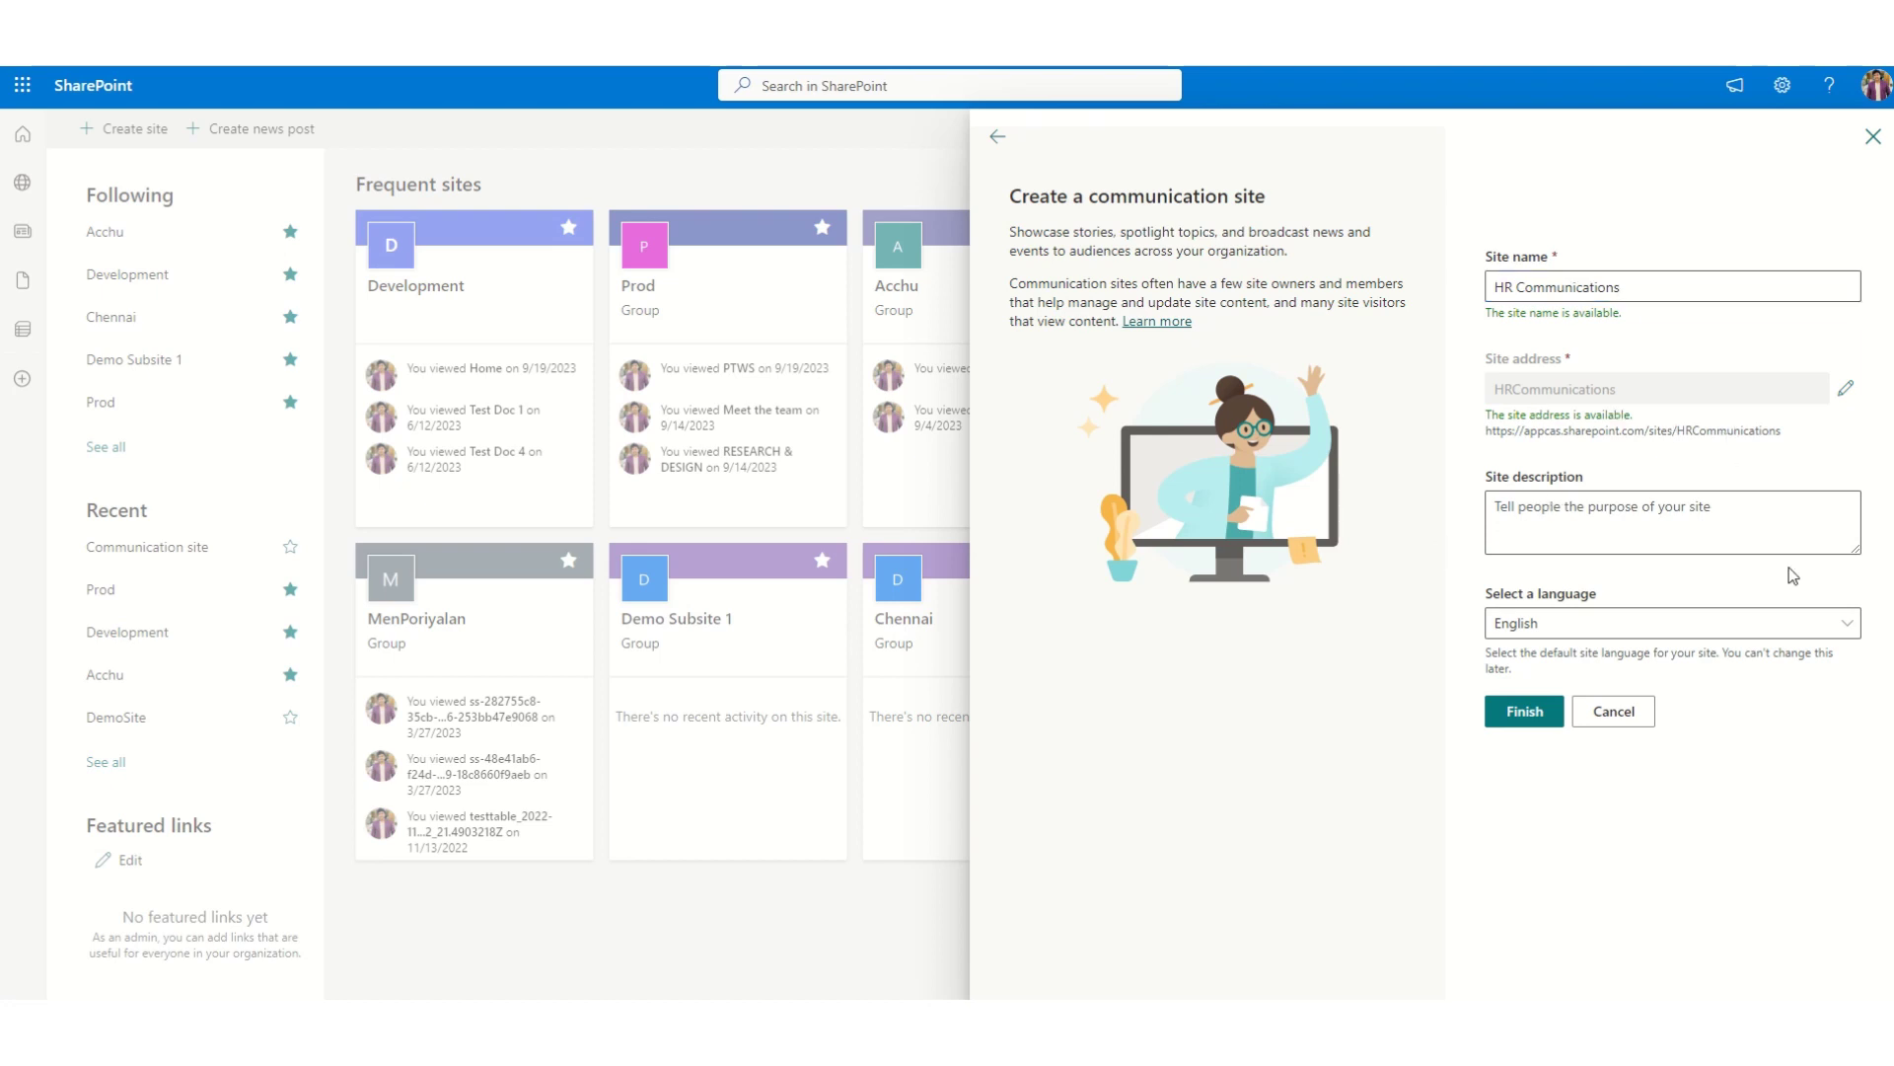
# - Enter the site description "site used for HR Communications", reusing the text of the site name
pyautogui.click(1622, 286)
pyautogui.moveTo(1621, 286); pyautogui.dragTo(1084, 294)
pyautogui.hotkey('ctrl', 'c')
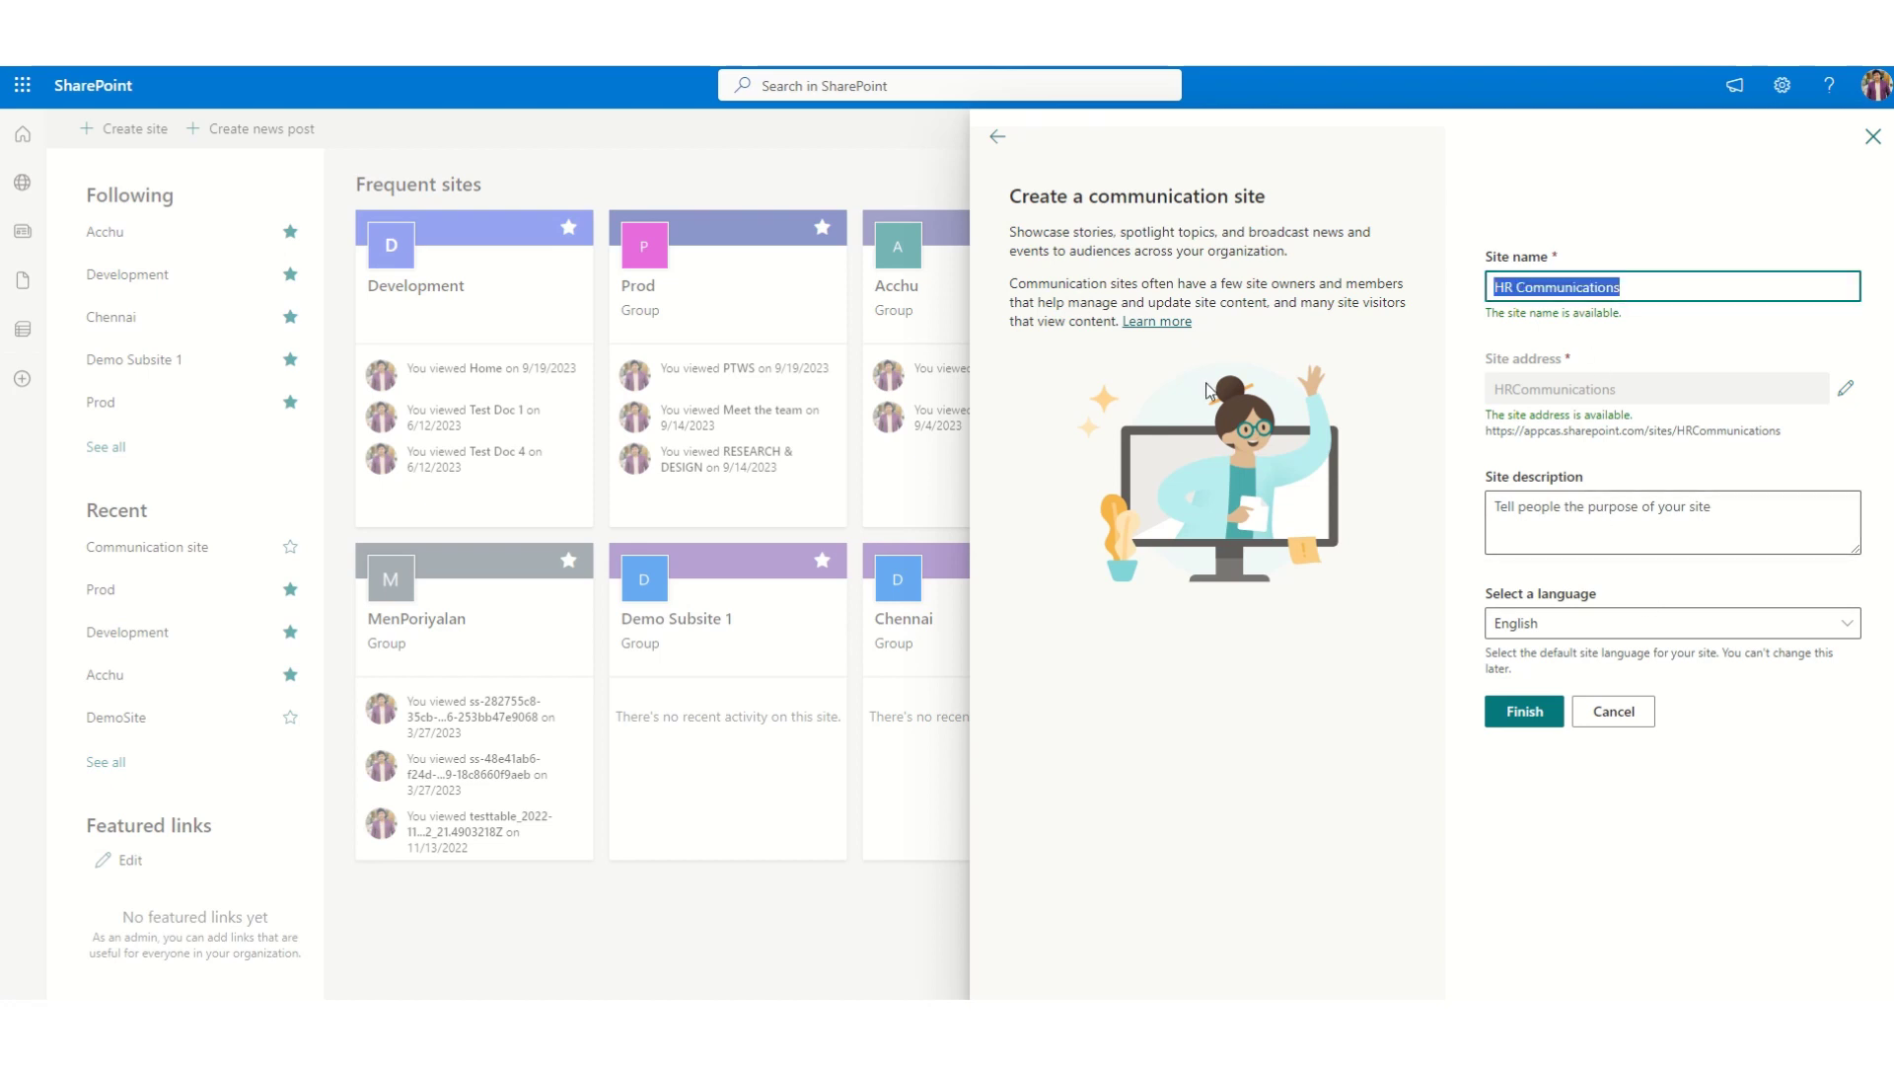
pyautogui.click(1589, 533)
pyautogui.hotkey('ctrl', 'v')
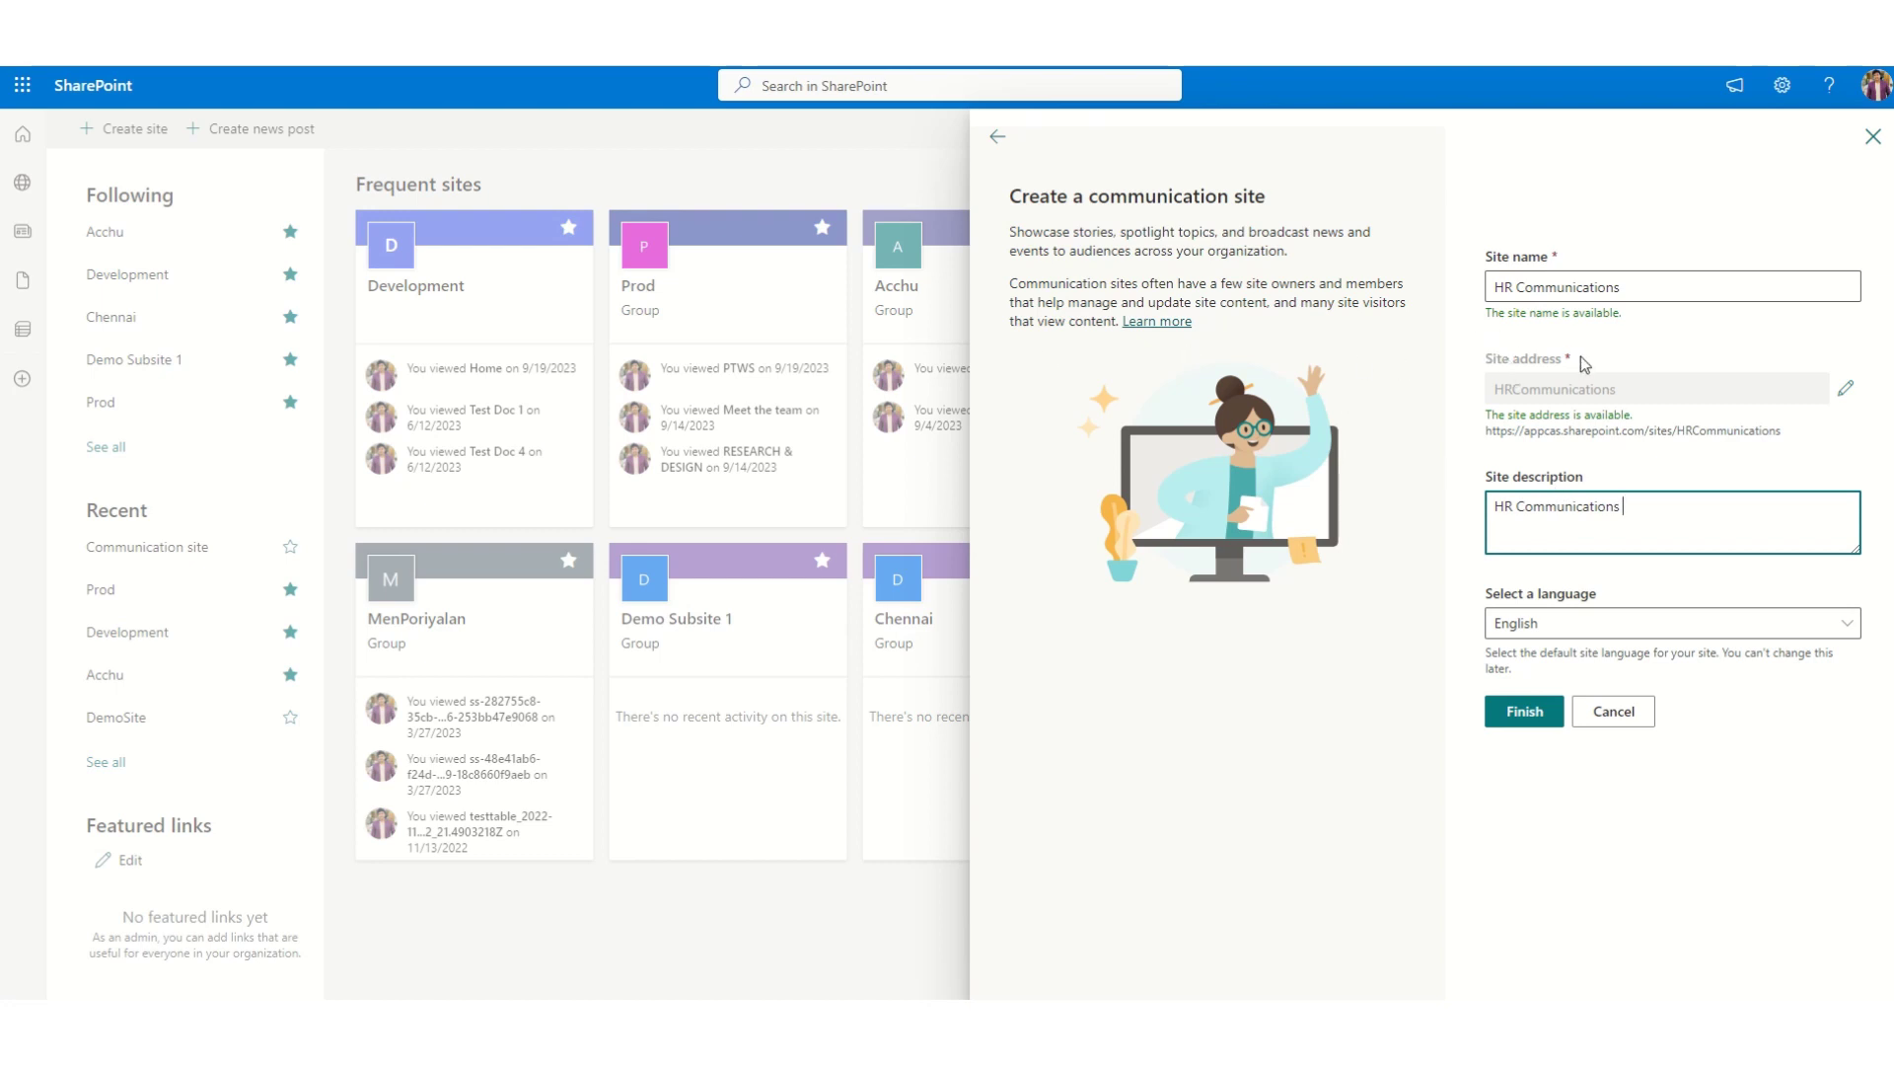
pyautogui.write('site used for')
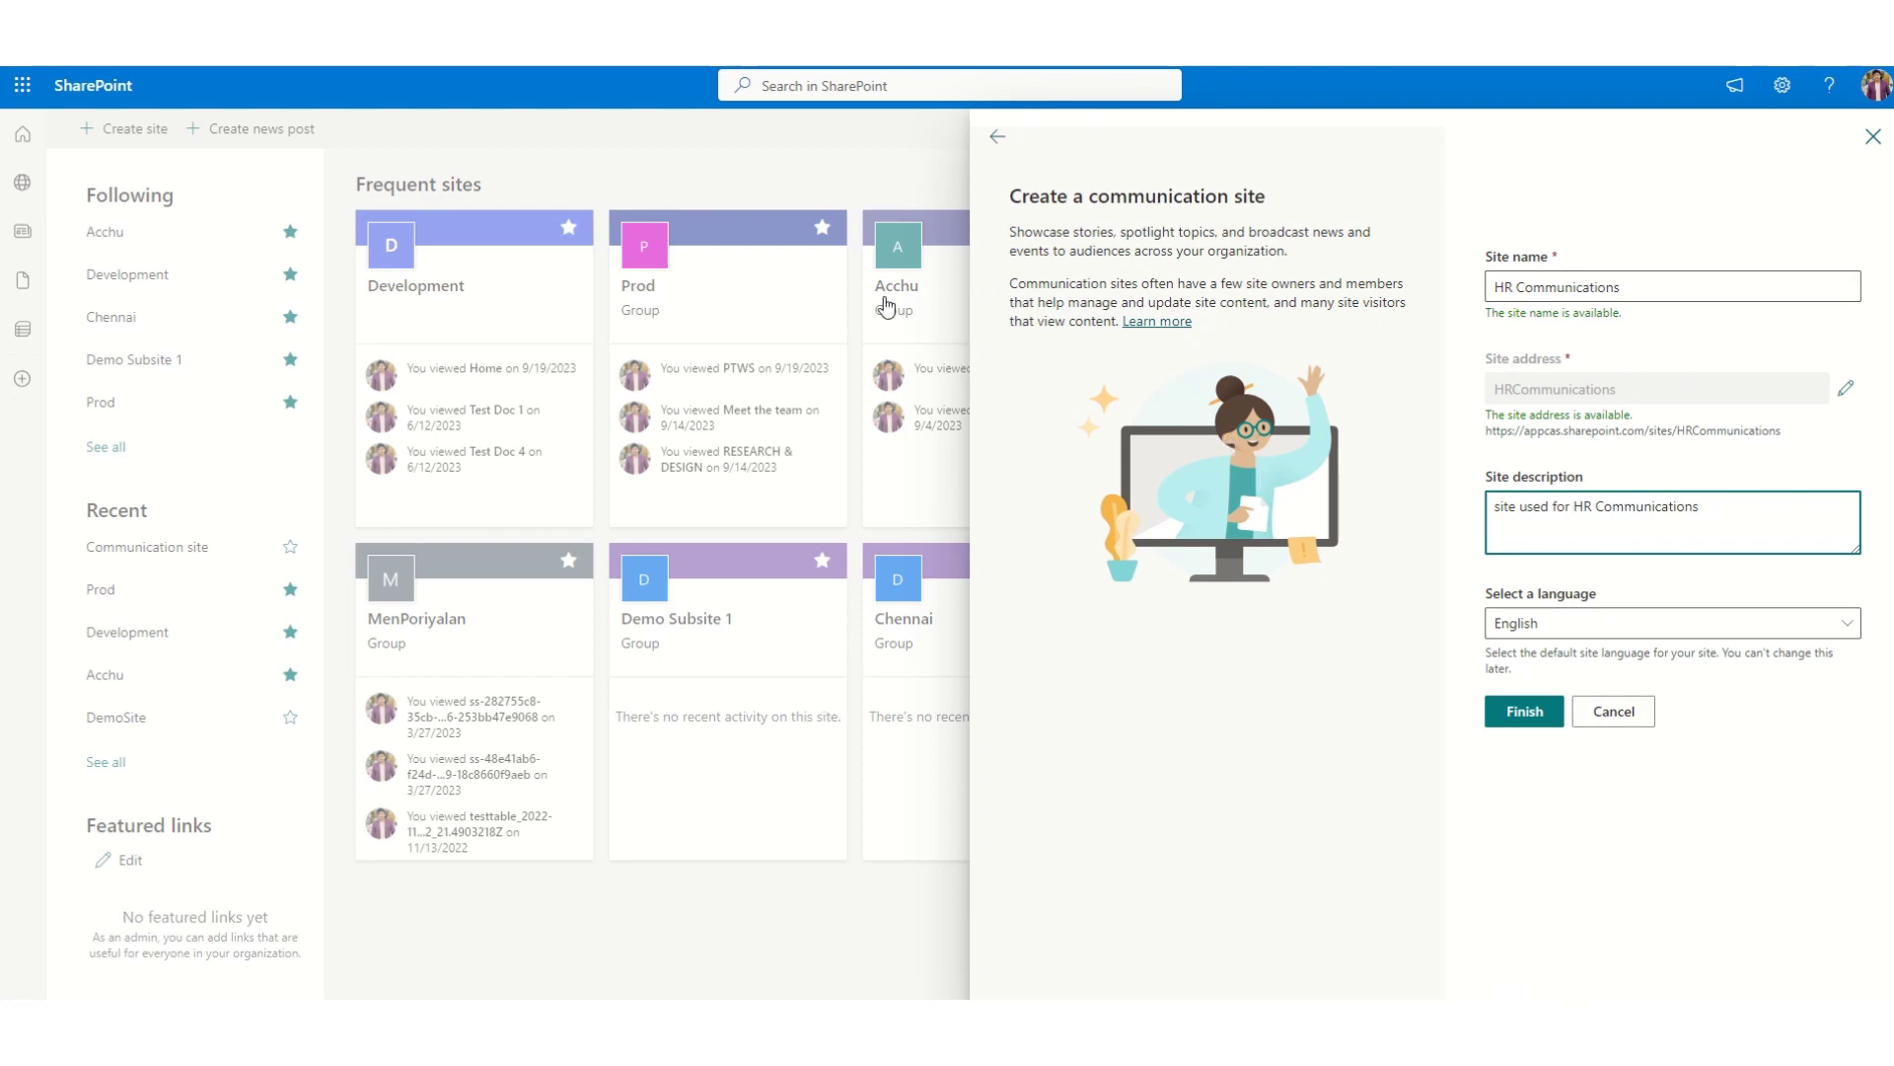
# - Finish creating the HR Communications site with the English language and open the selection of site templates
pyautogui.click(1523, 718)
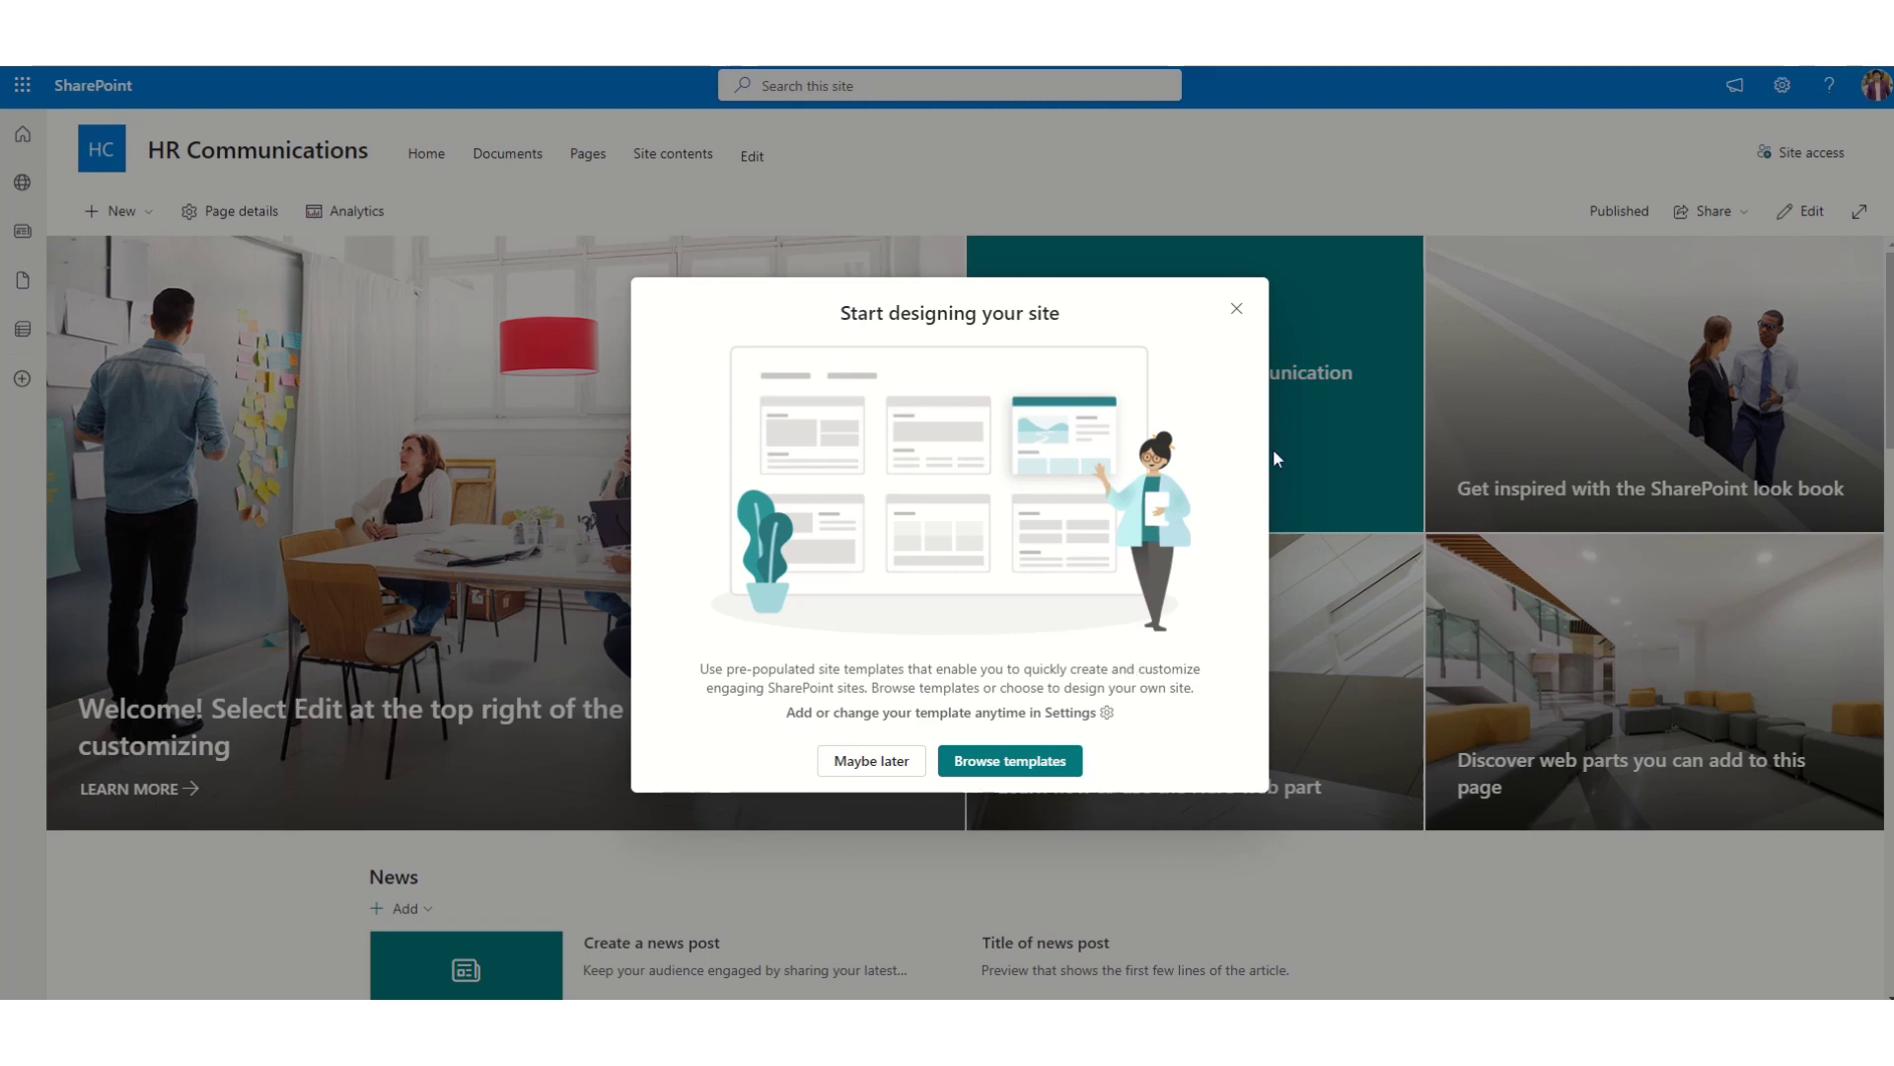
pyautogui.click(1015, 774)
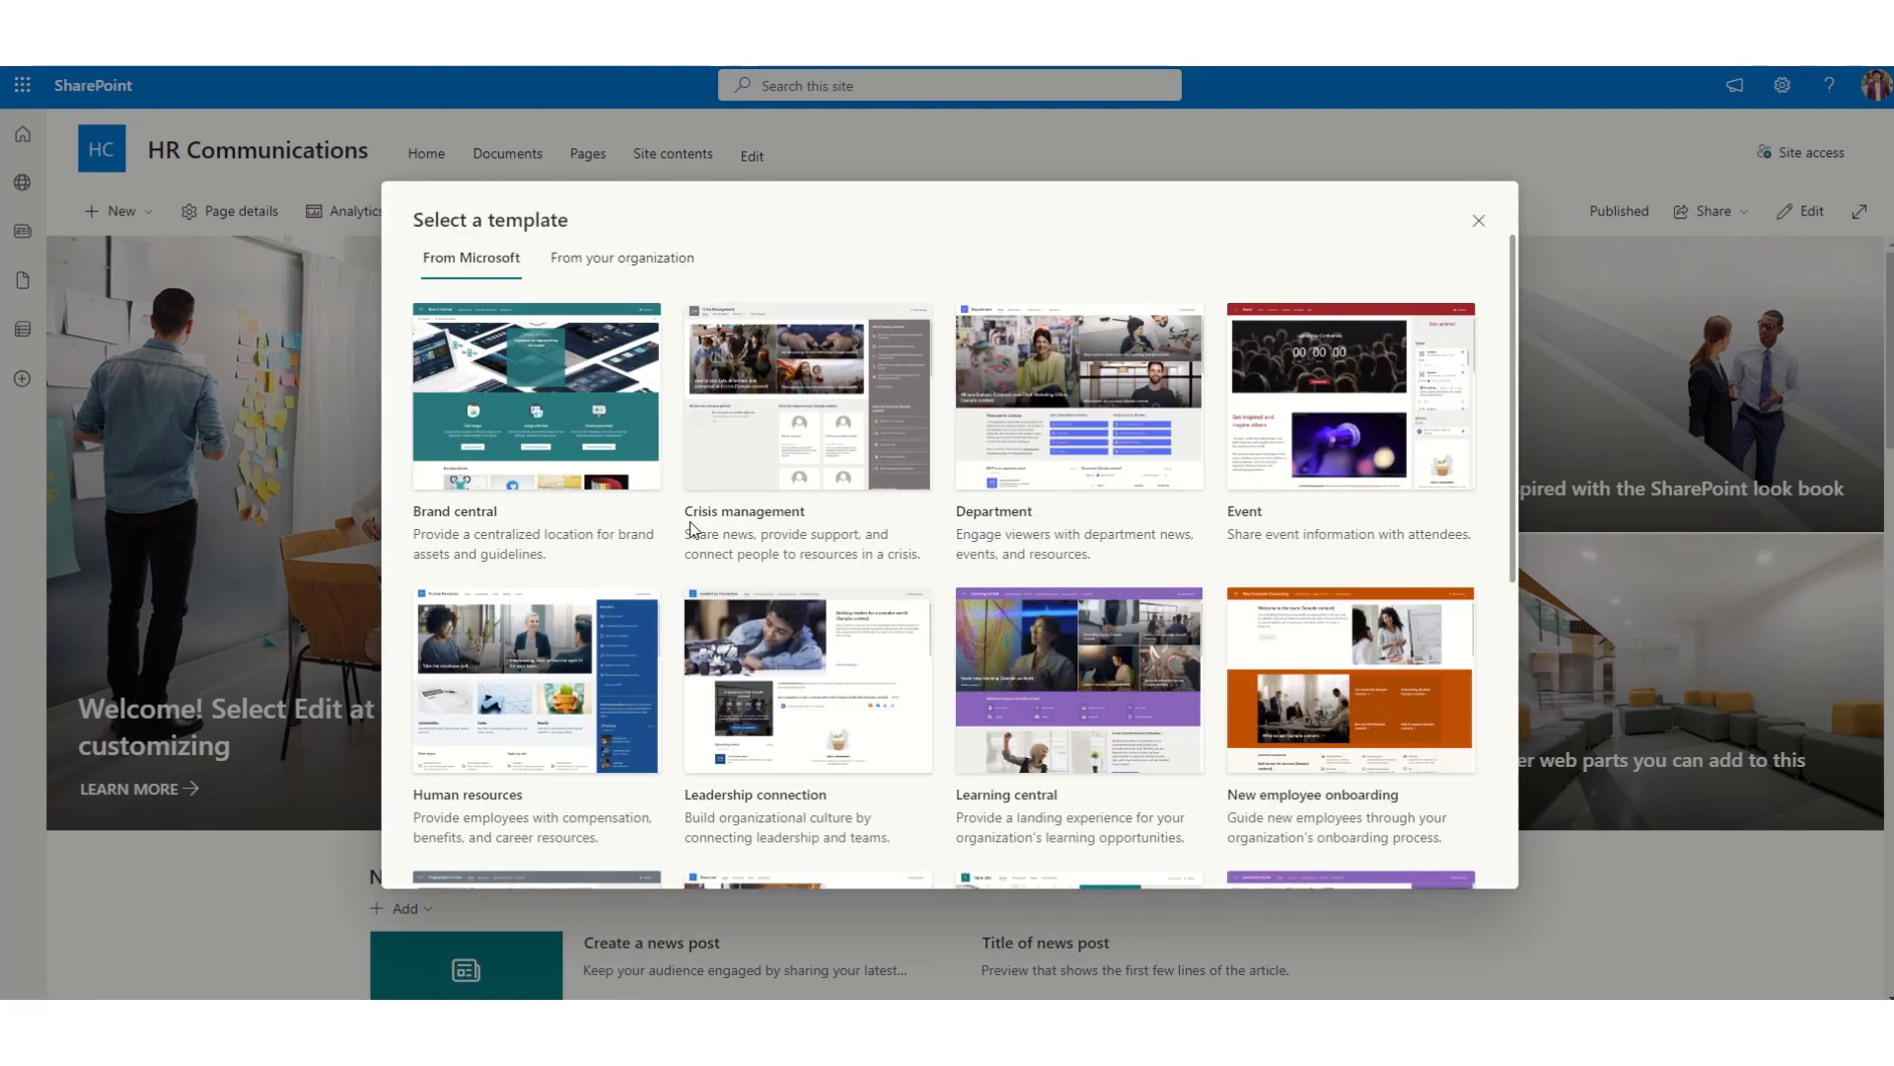
# - Look through the Microsoft communication site templates, preview the New employee onboarding template, and leave without applying it
pyautogui.scroll(-3, 1041, 542)
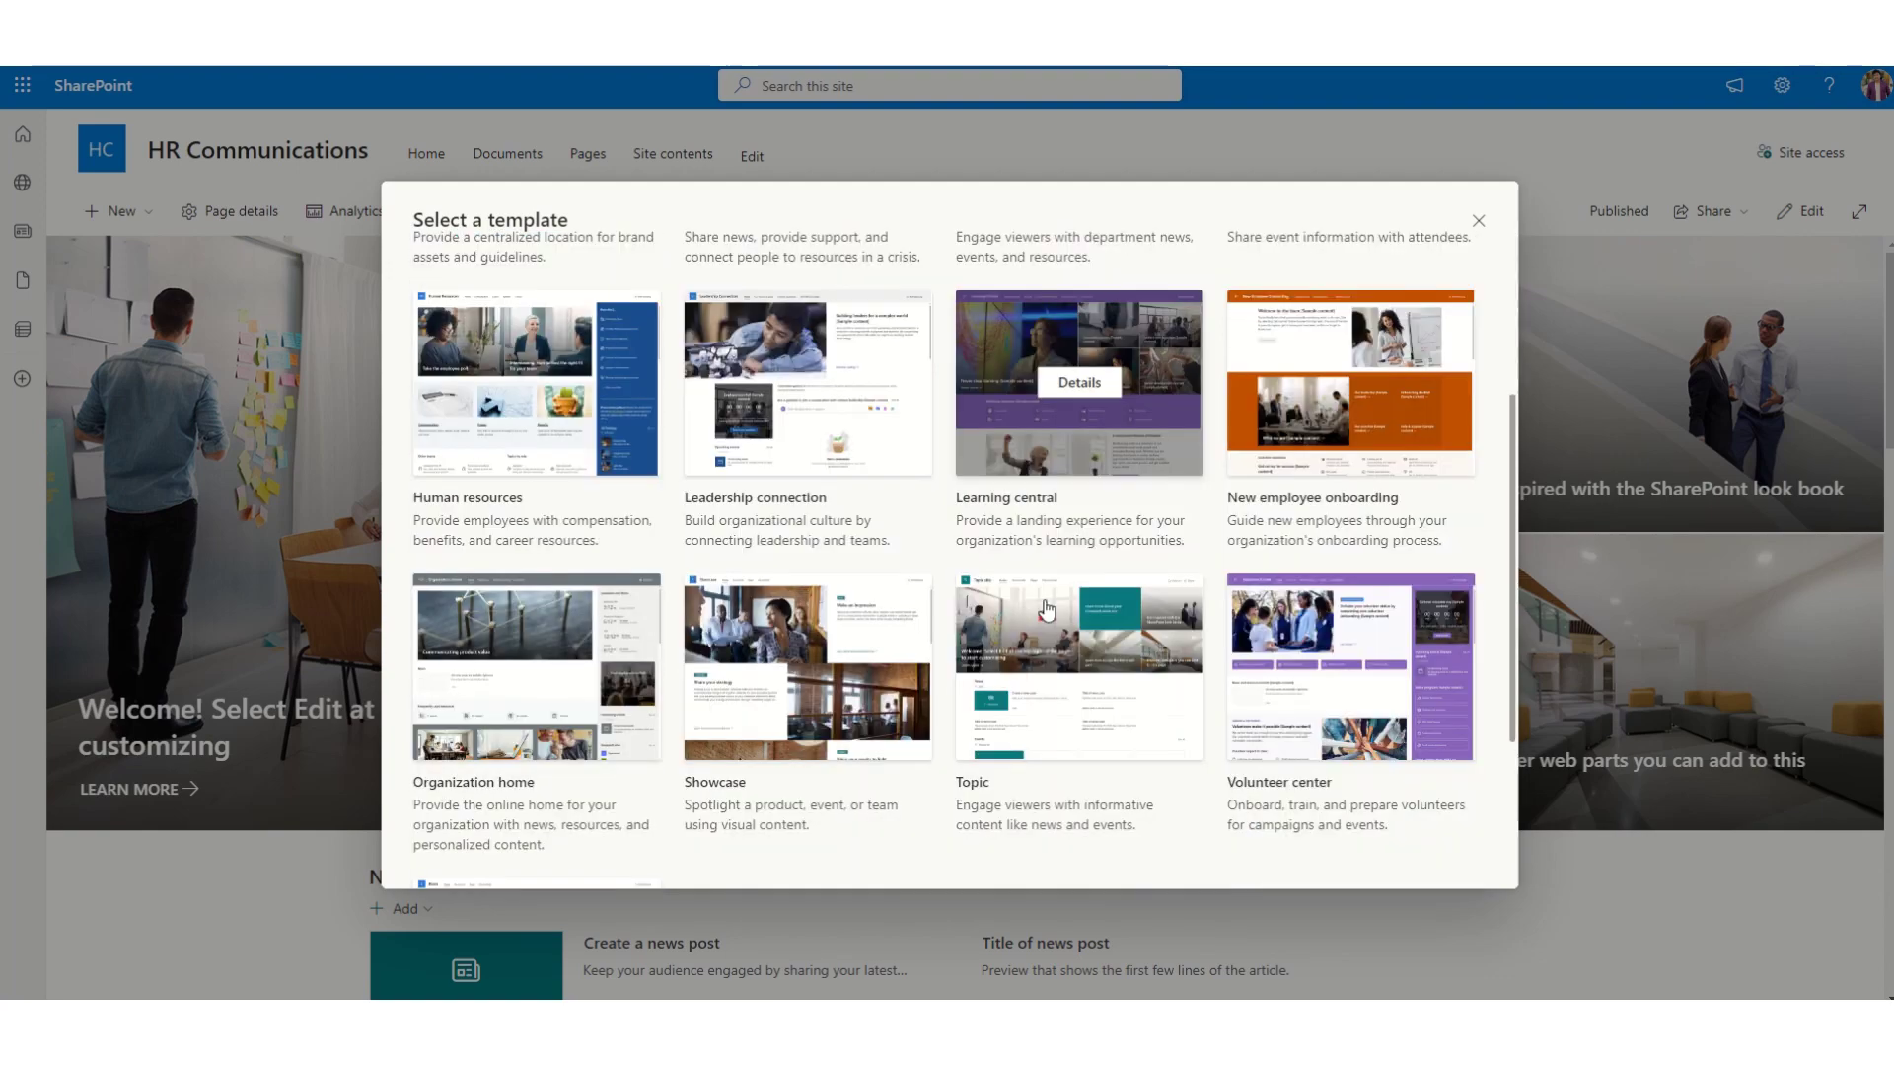
pyautogui.scroll(3, 1436, 589)
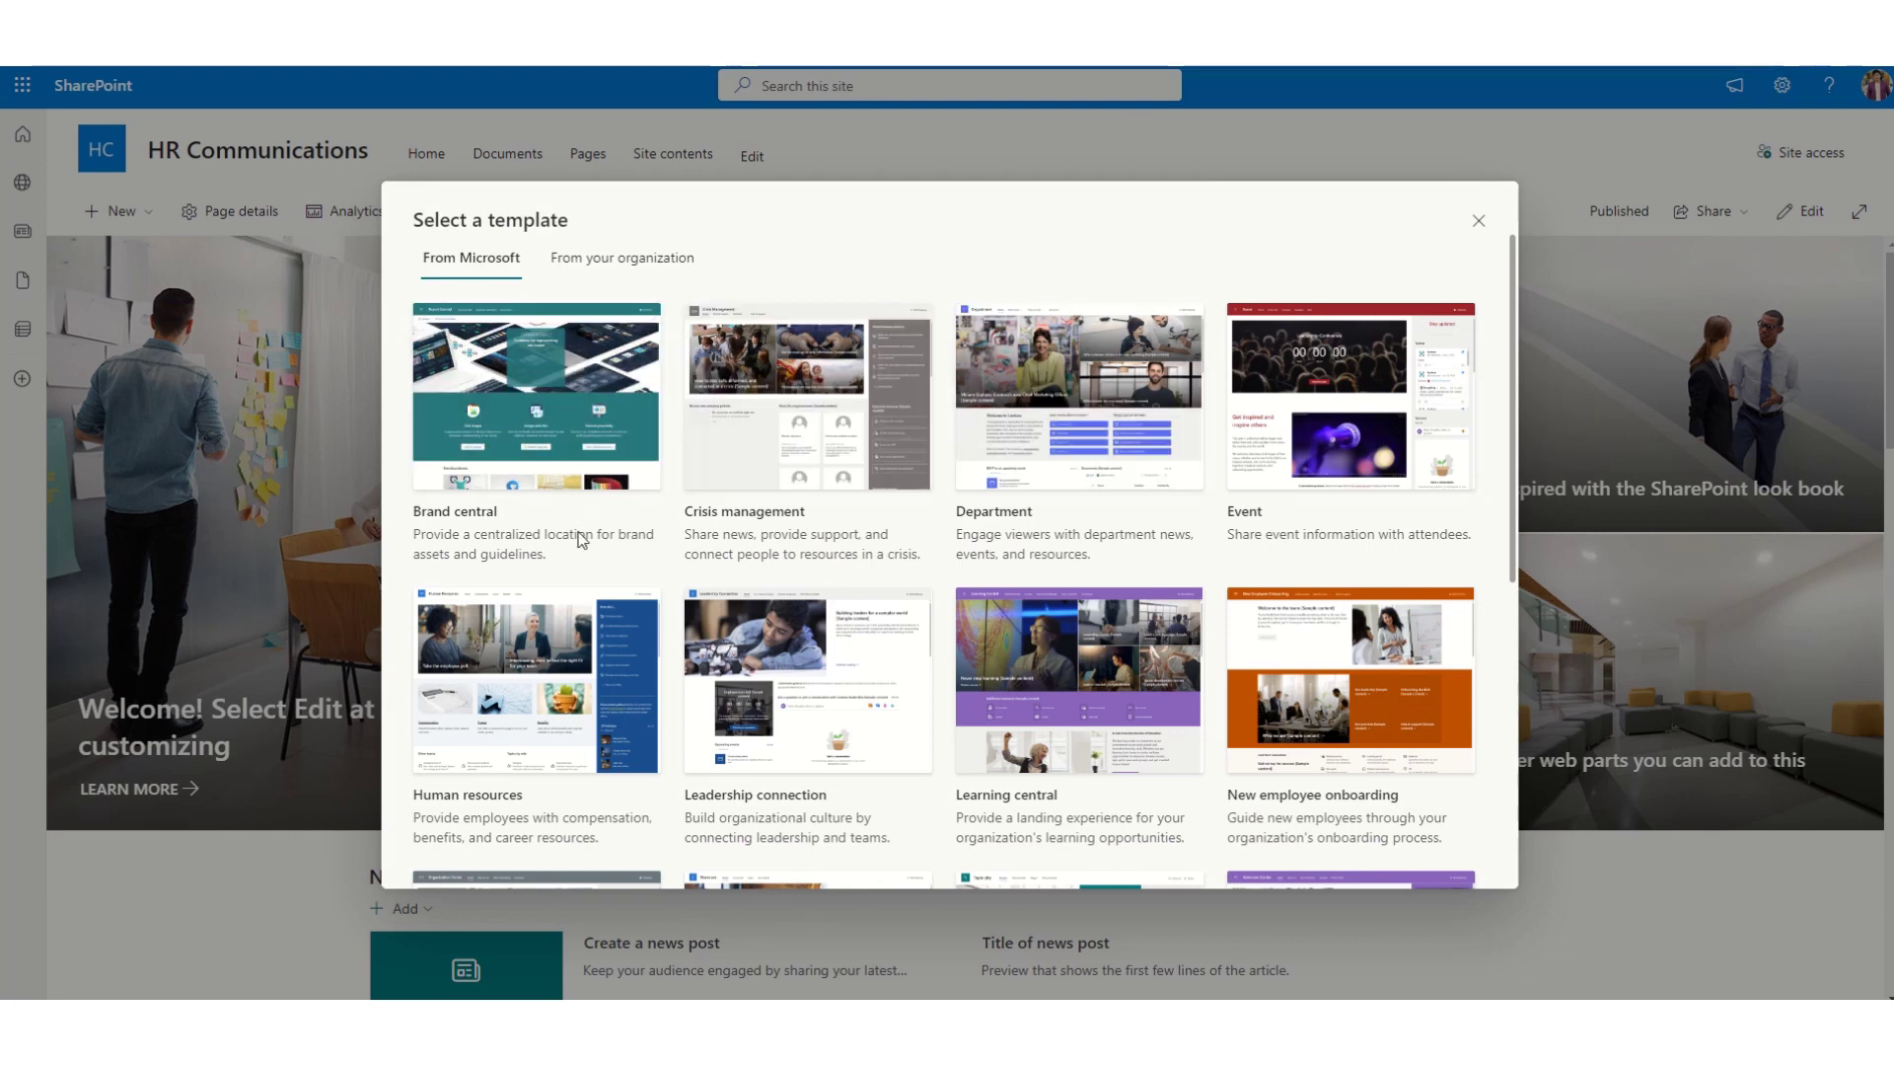
pyautogui.moveTo(514, 483)
pyautogui.moveTo(874, 772)
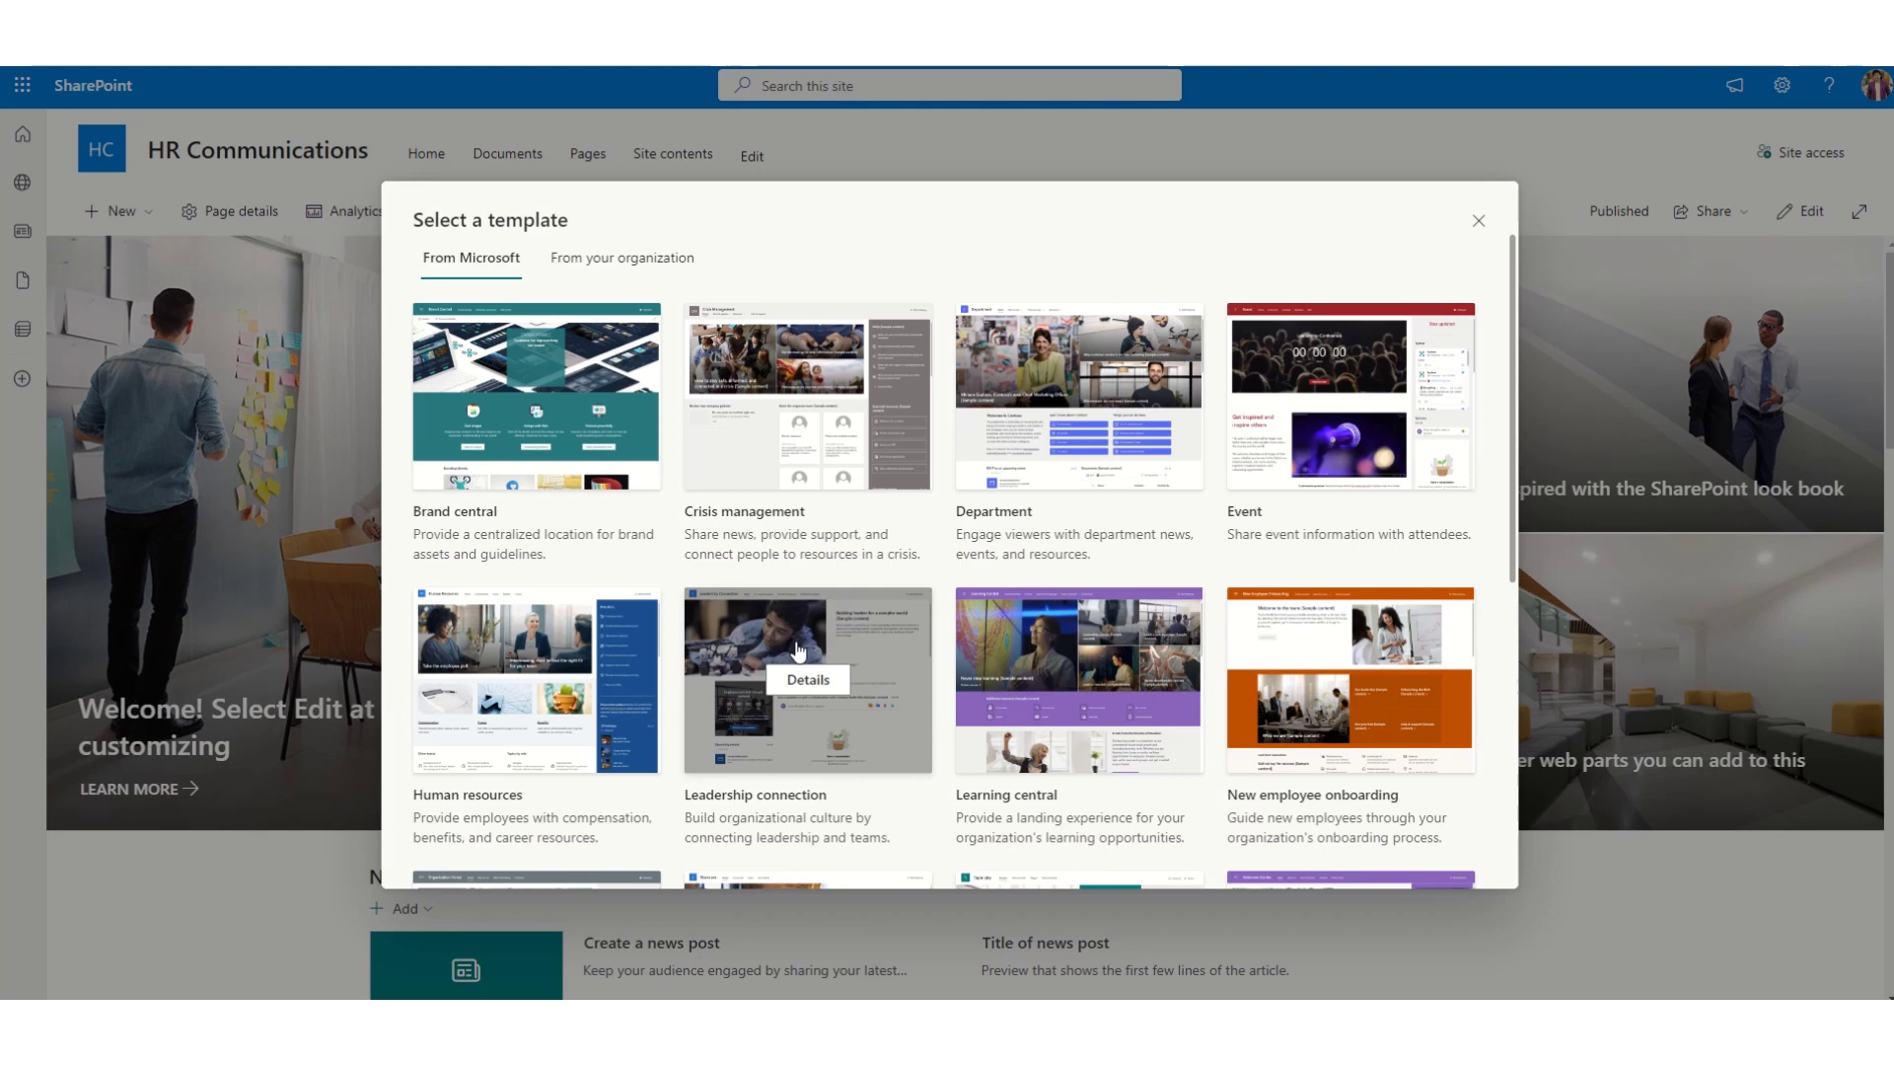
pyautogui.moveTo(1109, 614)
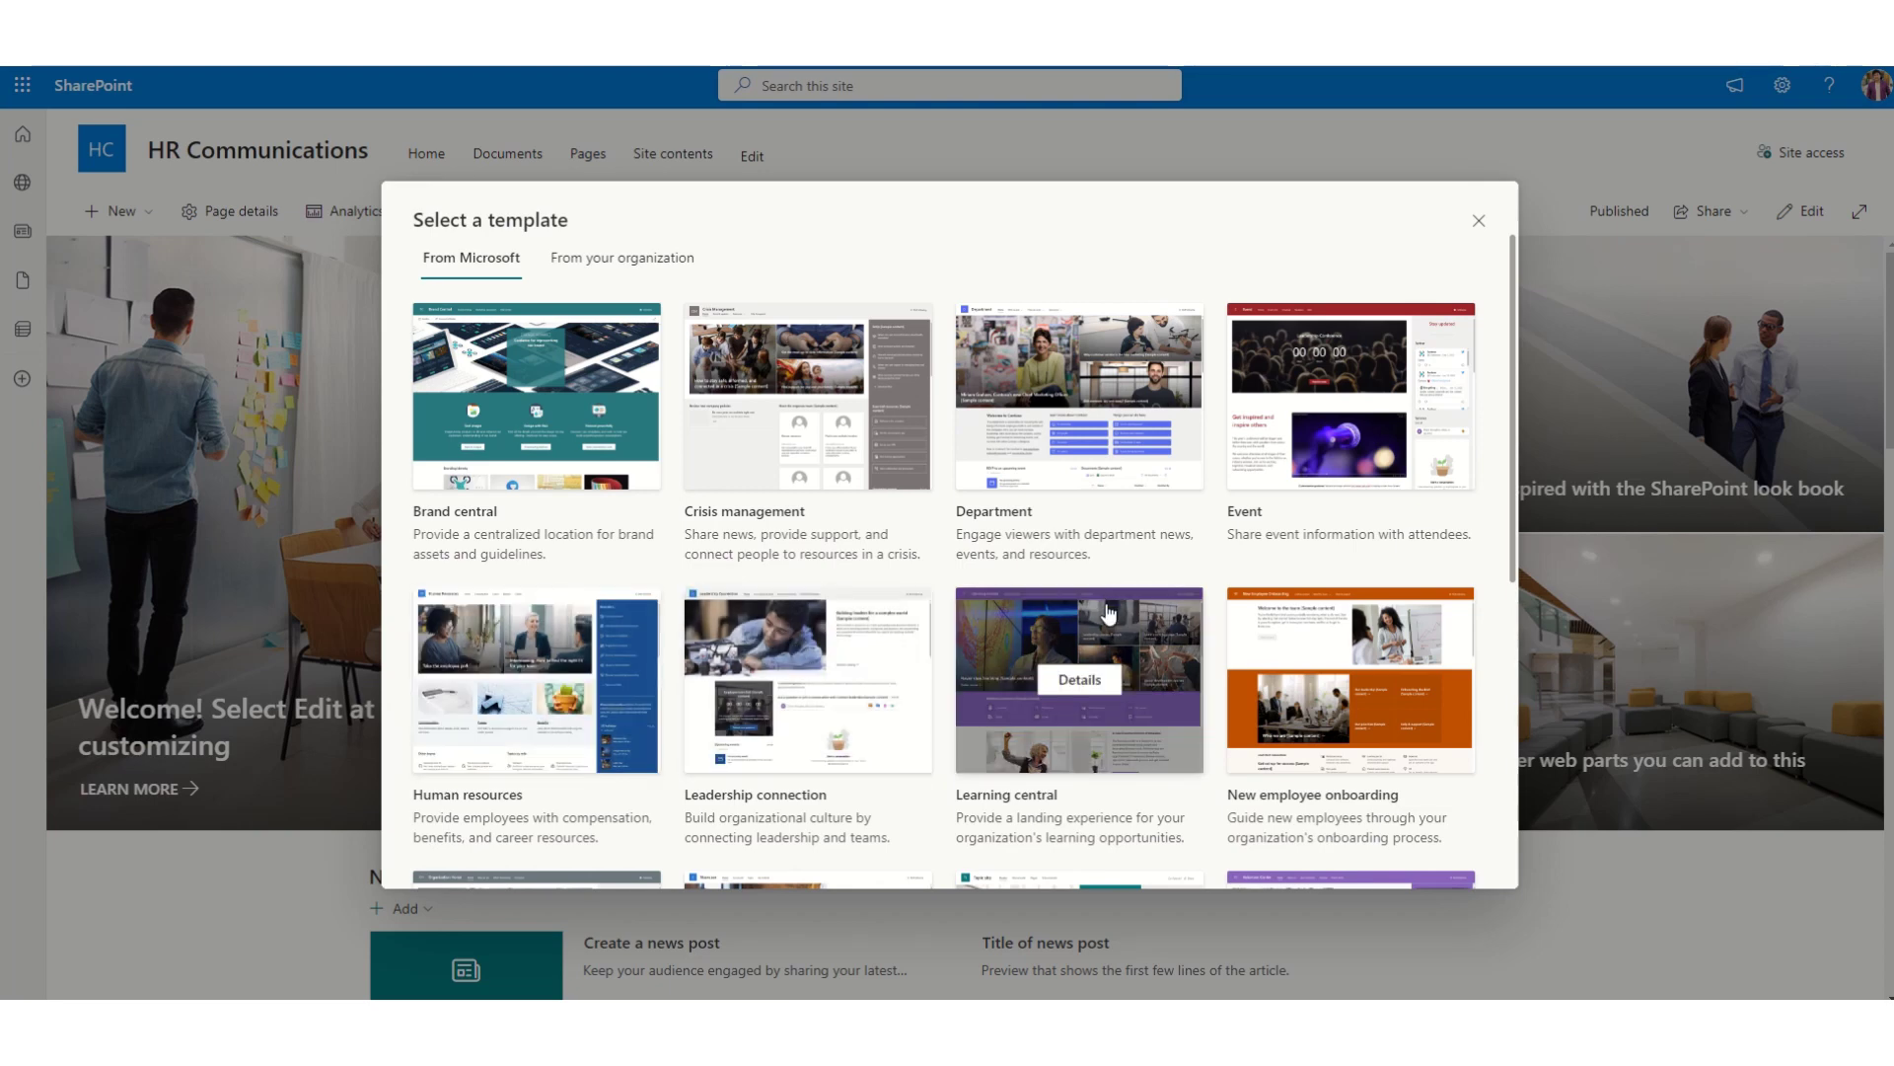
pyautogui.scroll(-2, 1109, 613)
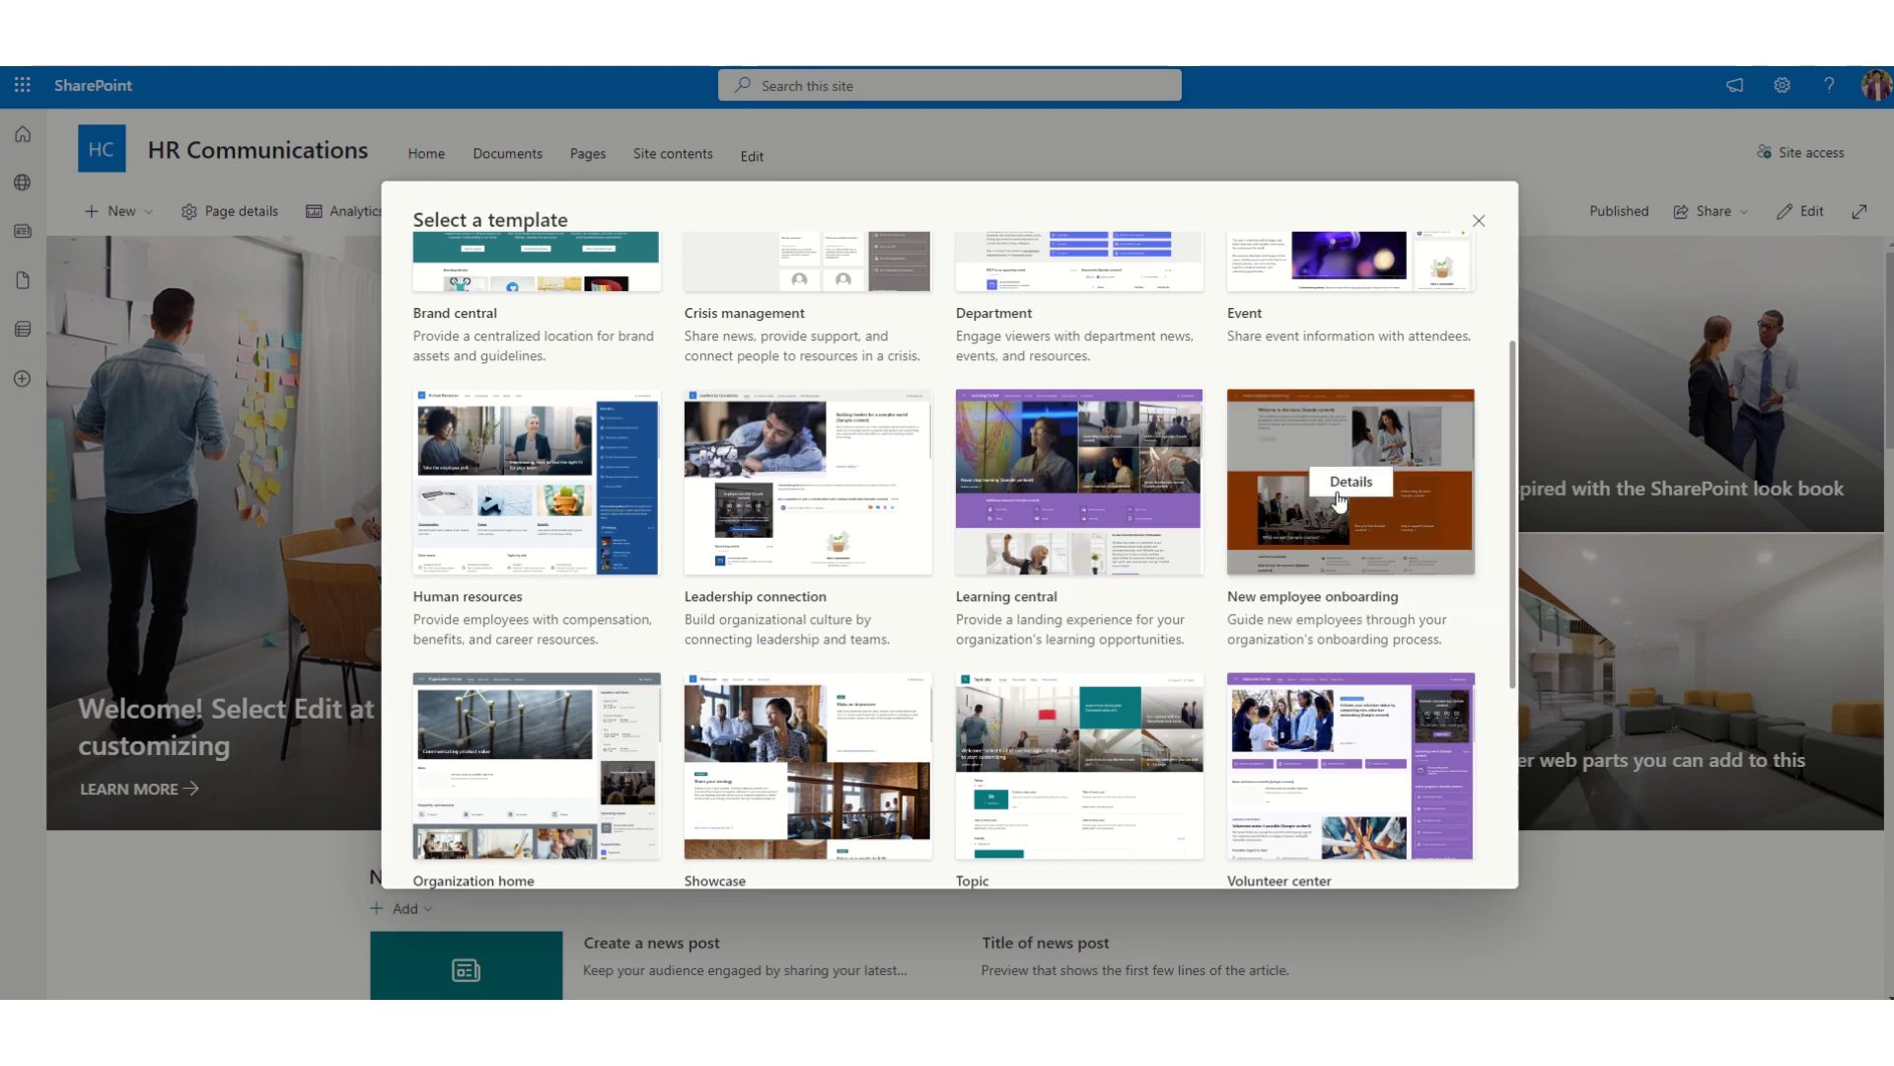
pyautogui.click(1352, 482)
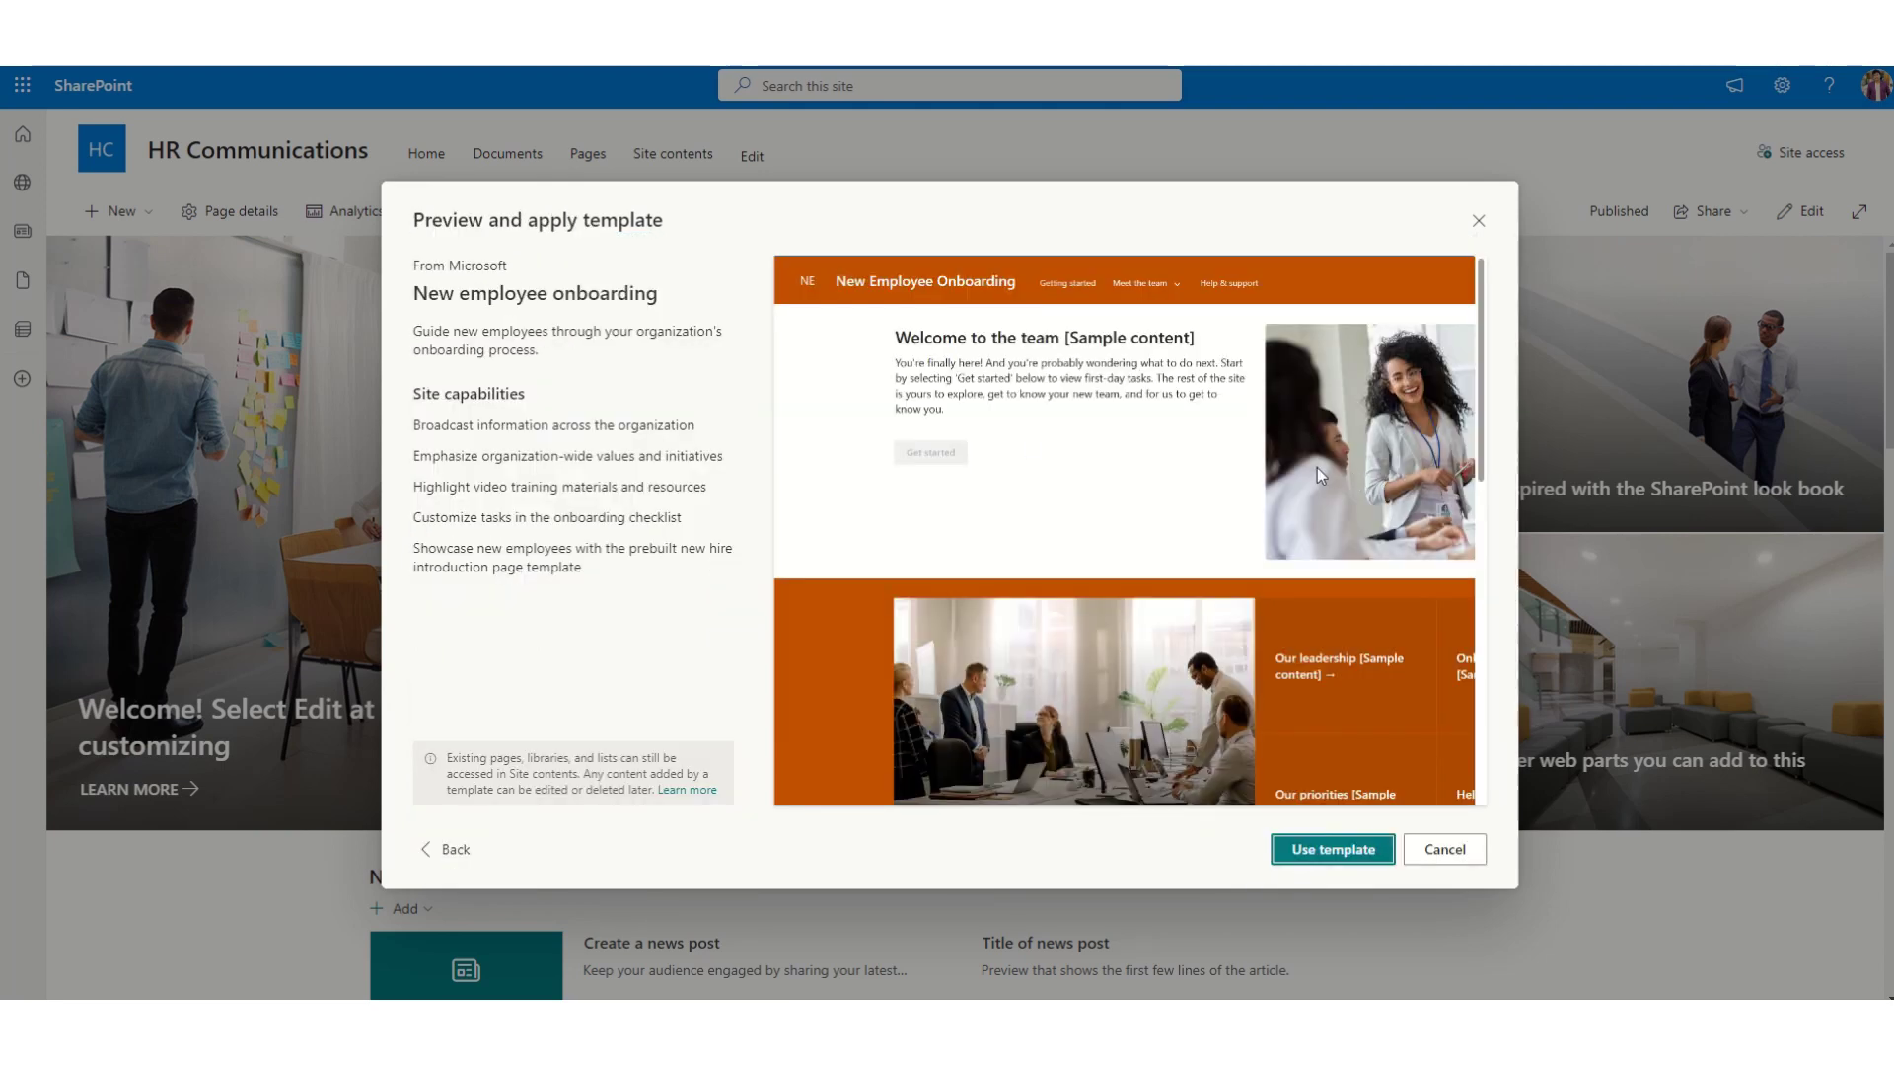
pyautogui.click(1446, 848)
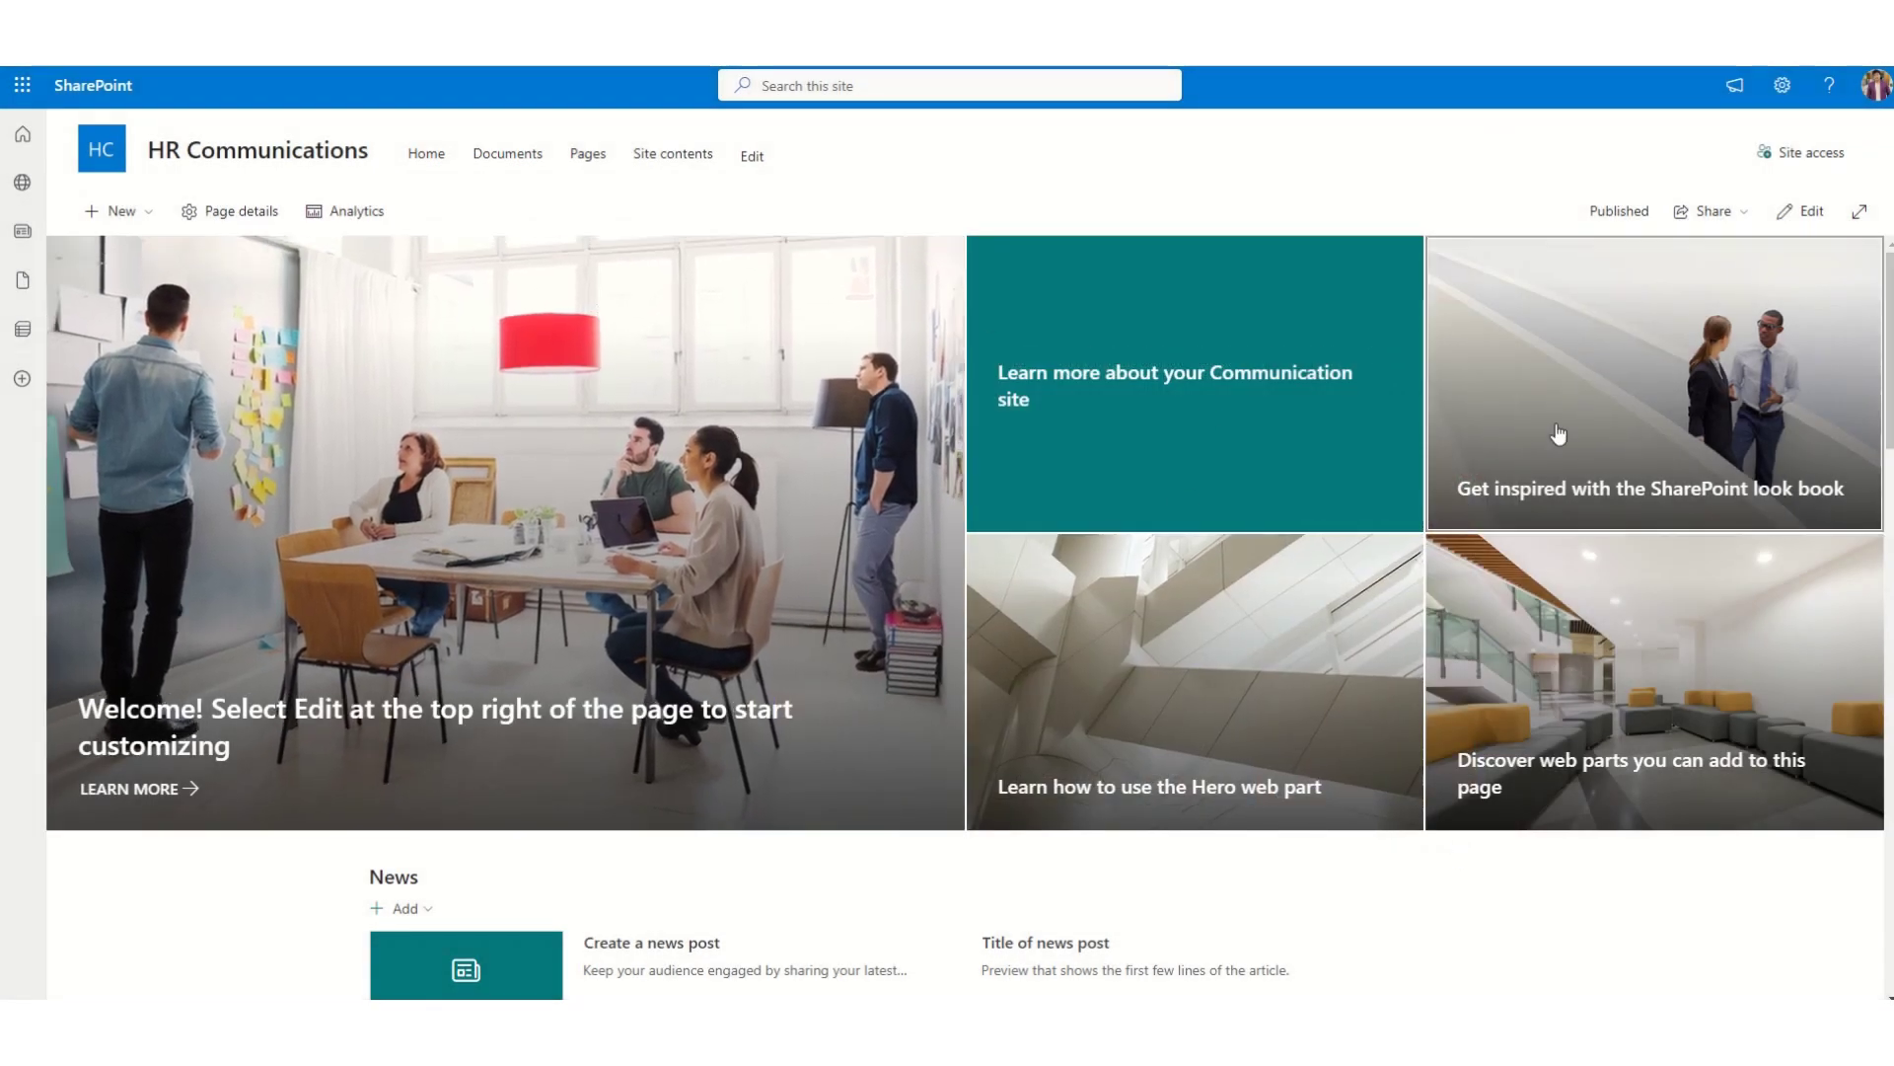
# - Review the Next steps suggestions for the site, bring up the template selection from there, and close both again
pyautogui.click(1740, 95)
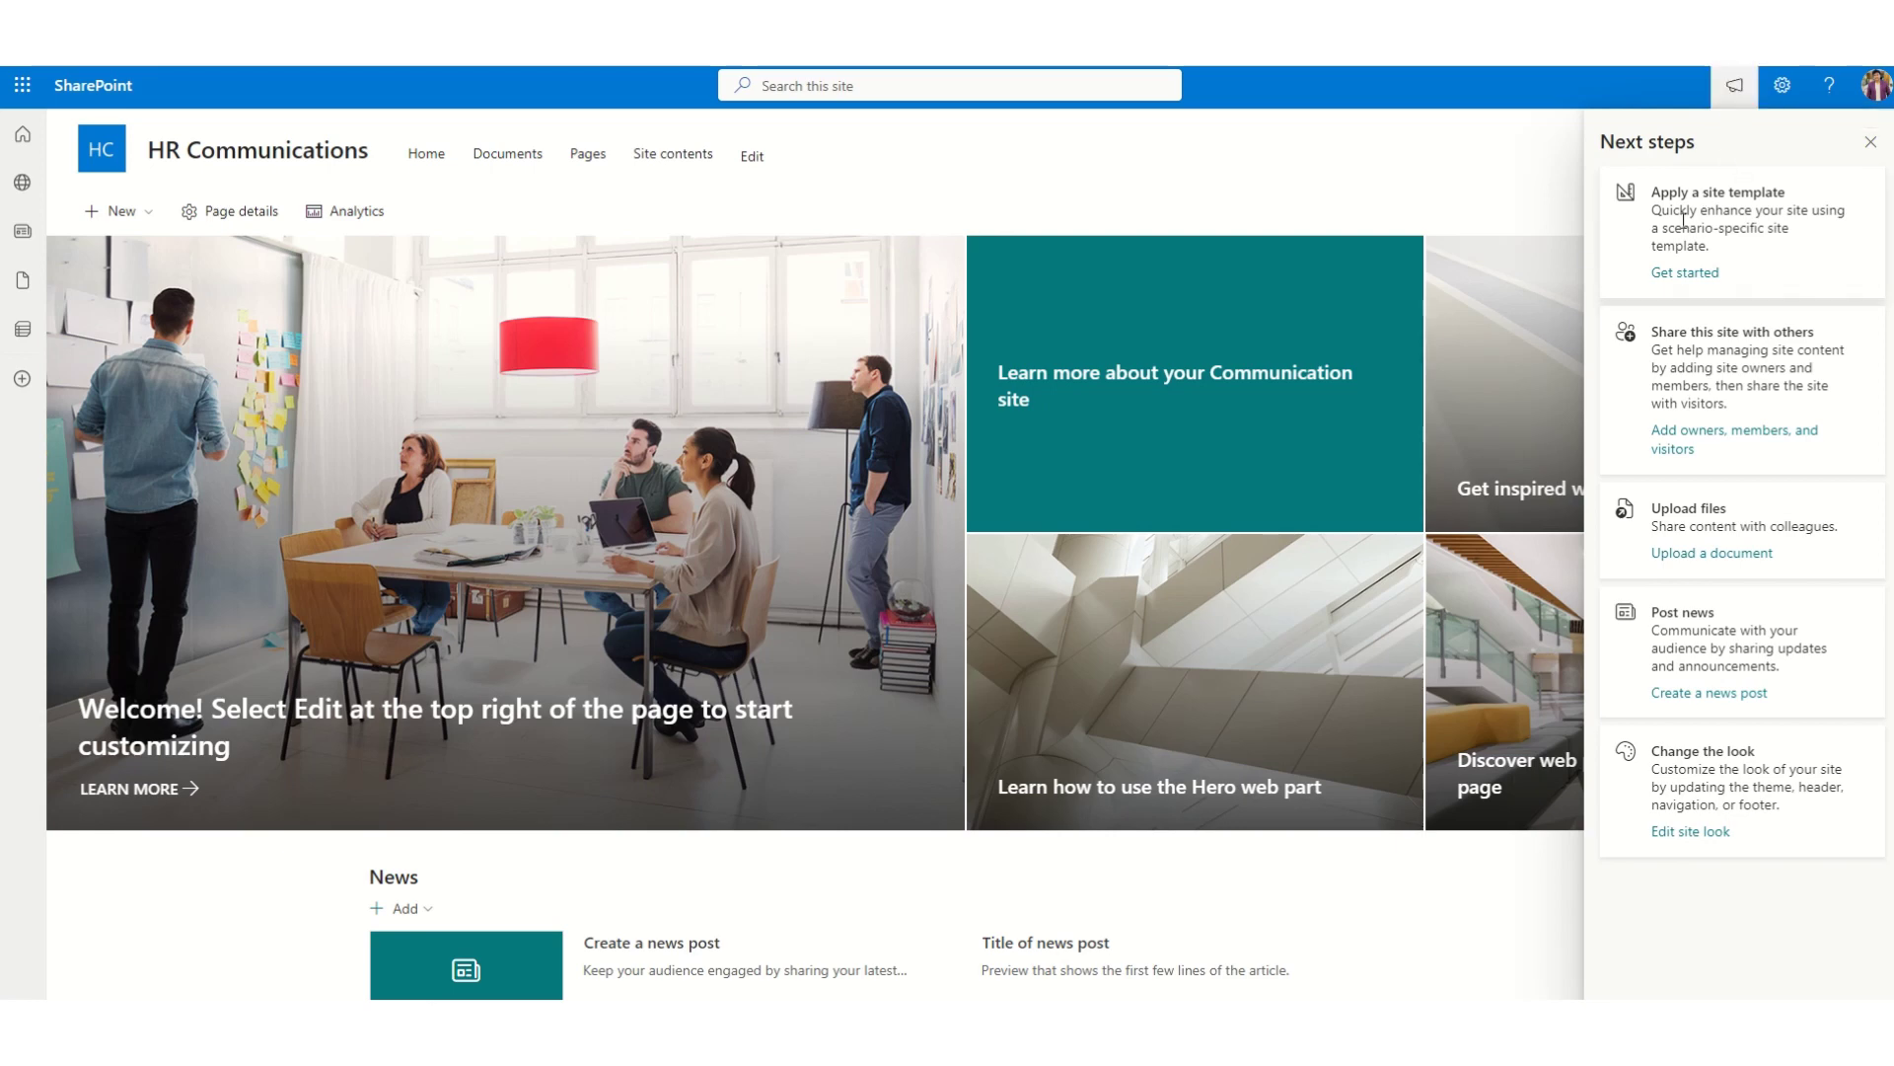
pyautogui.click(1709, 274)
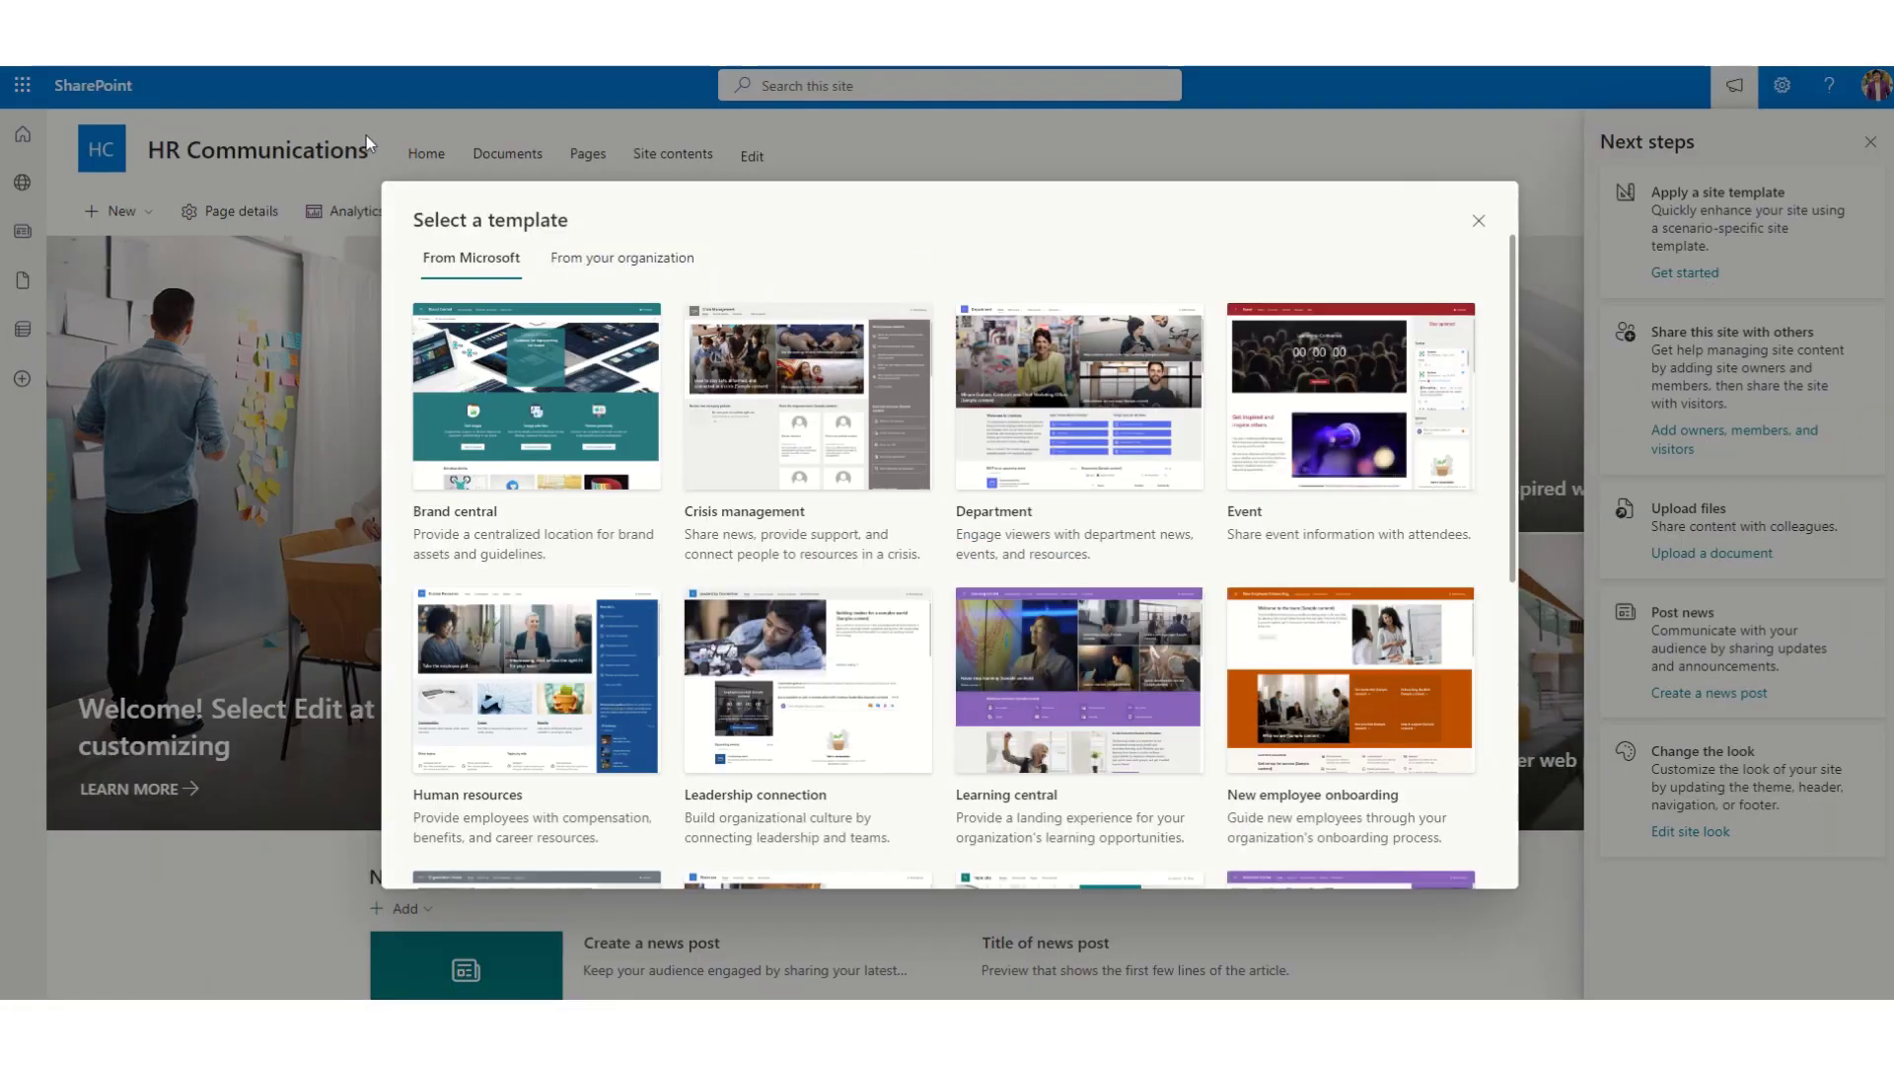
pyautogui.click(1476, 225)
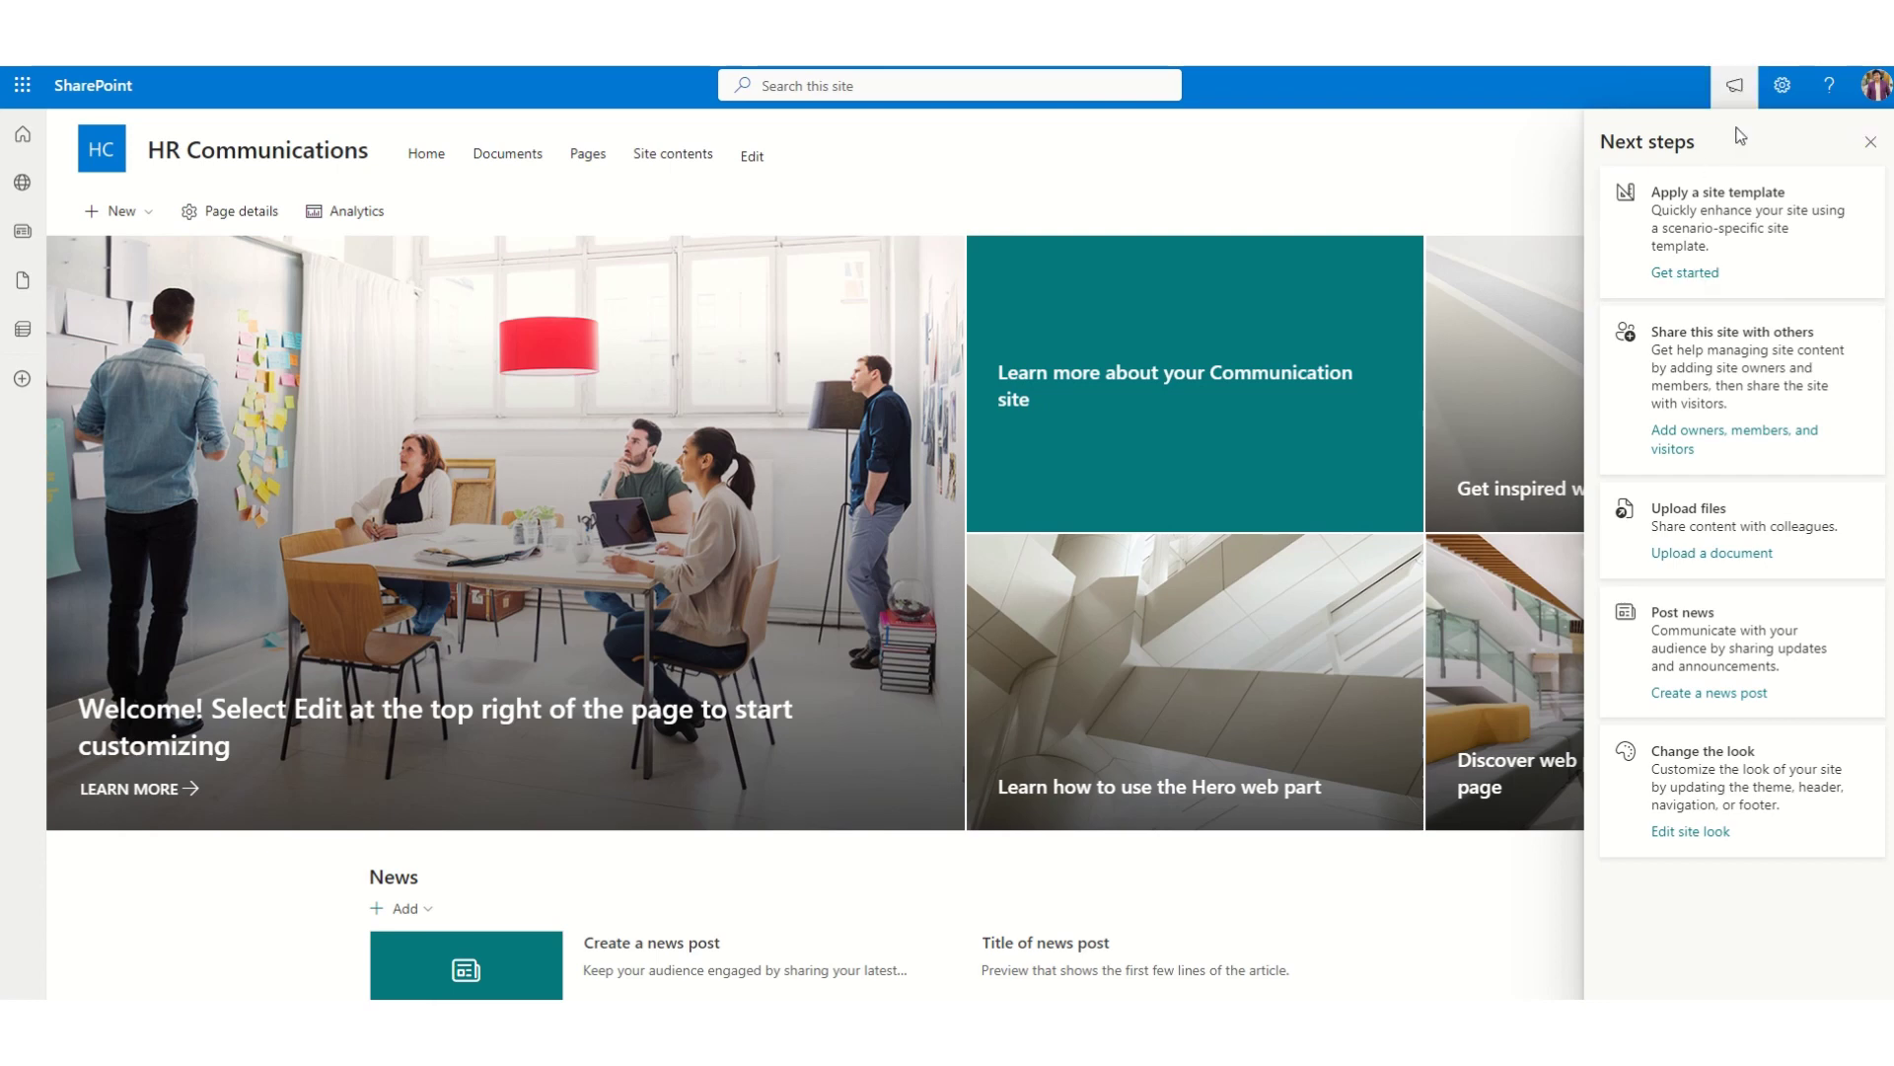
pyautogui.click(1734, 85)
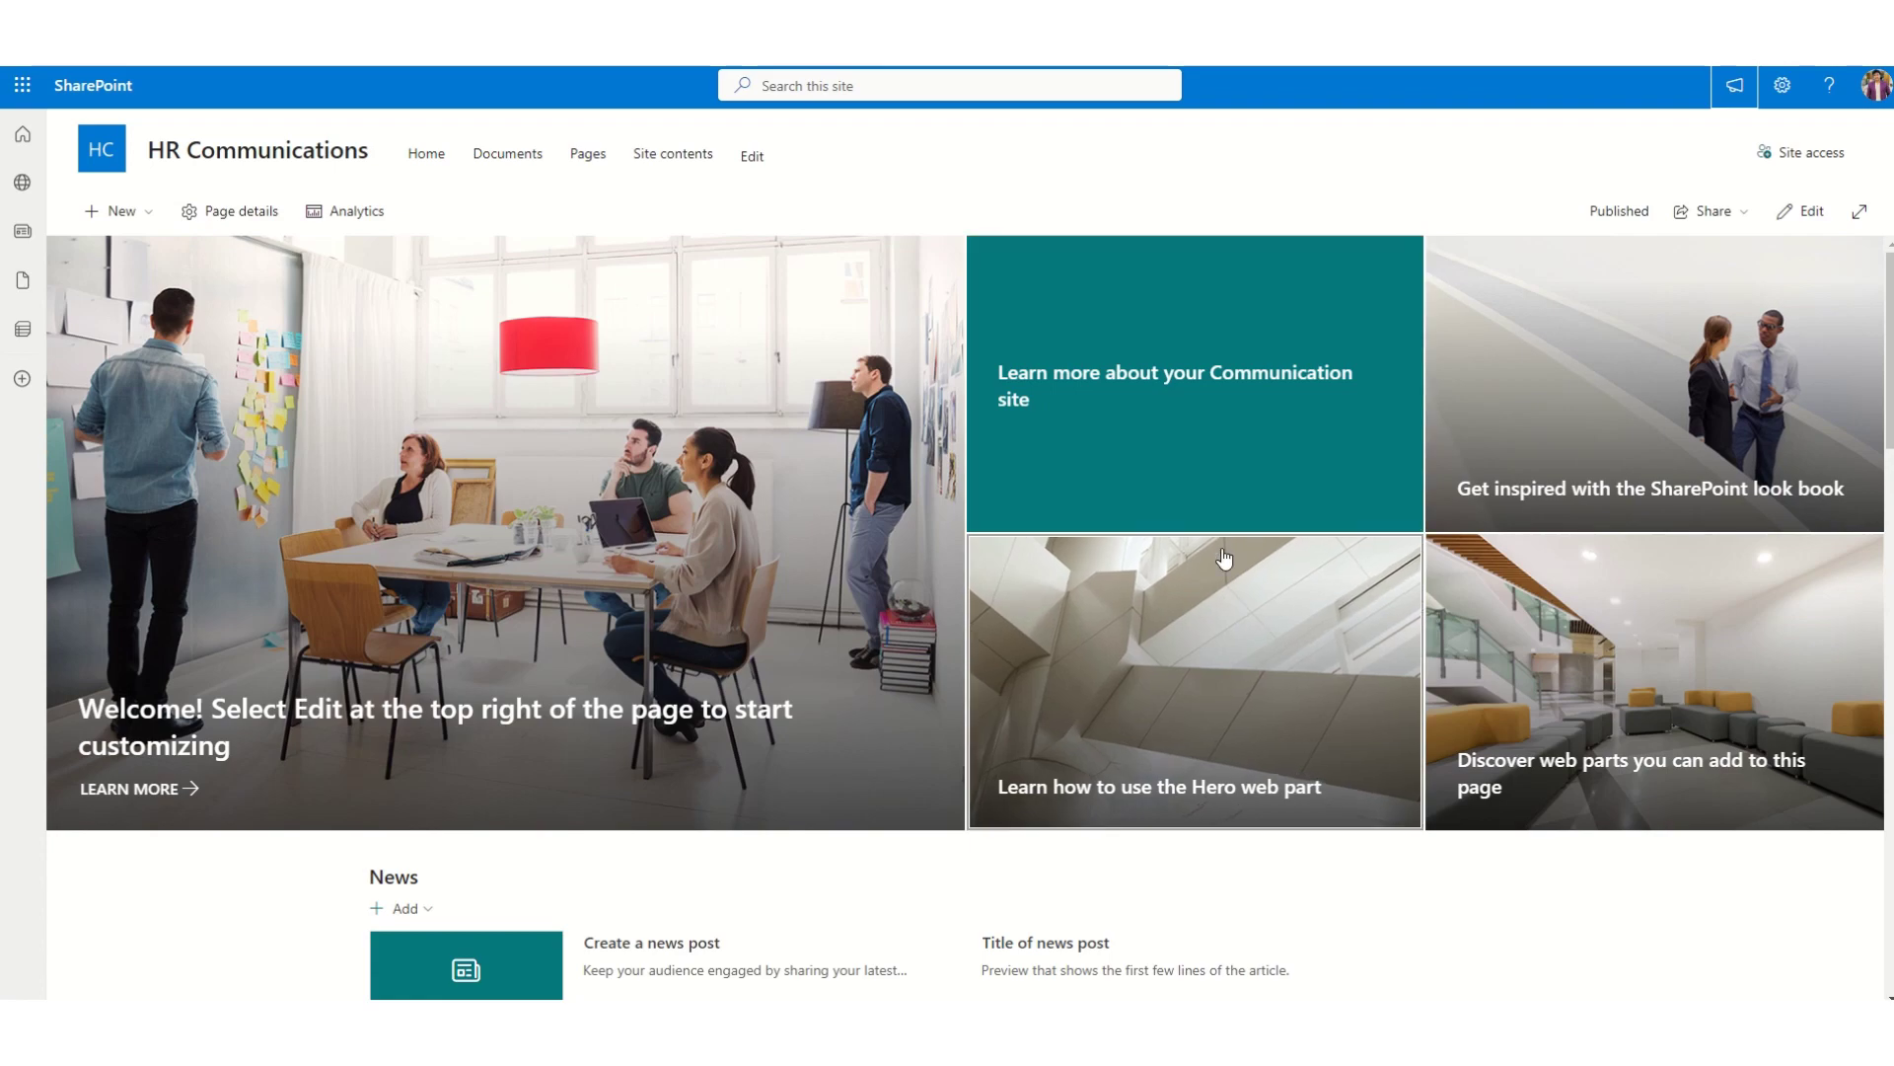
# - Look through the default HR Communications home page, from the hero banner tiles to the News and Events sections
pyautogui.scroll(-6, 1233, 553)
pyautogui.scroll(3, 1270, 592)
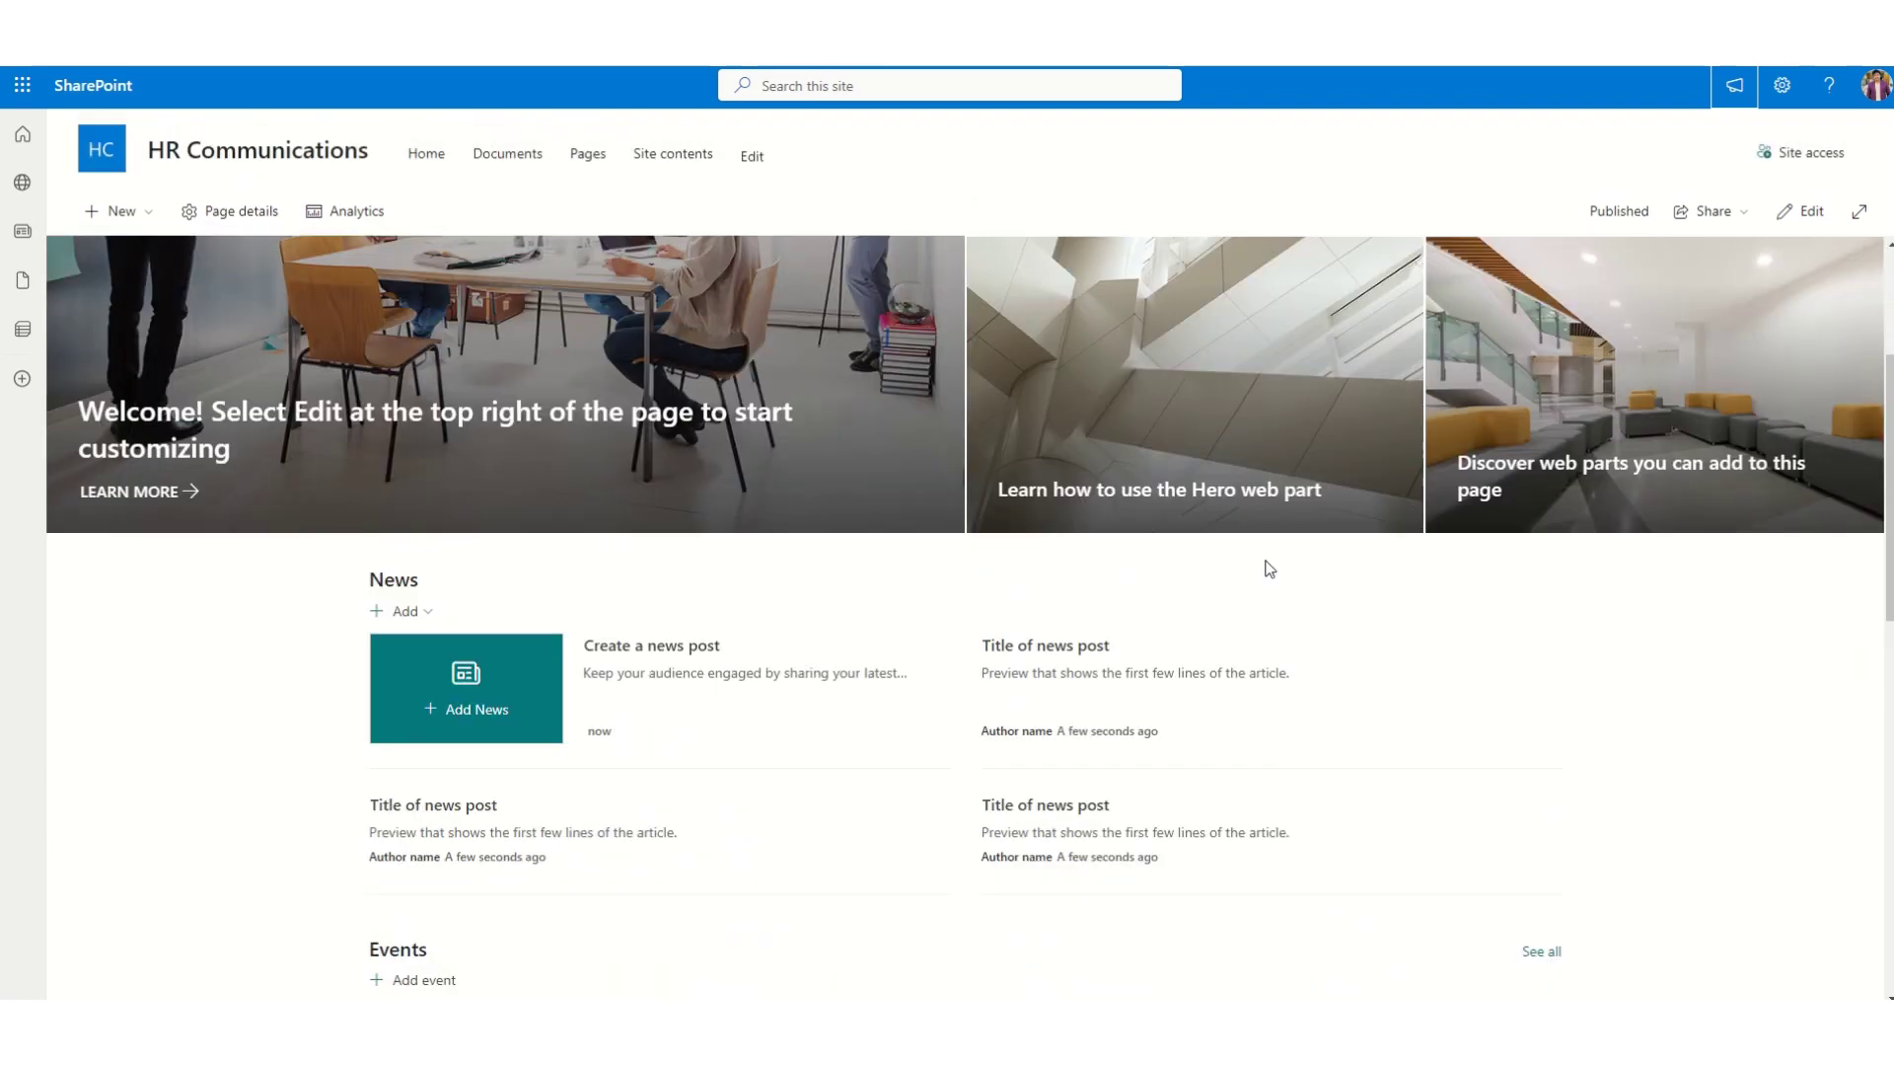
pyautogui.scroll(3, 1270, 592)
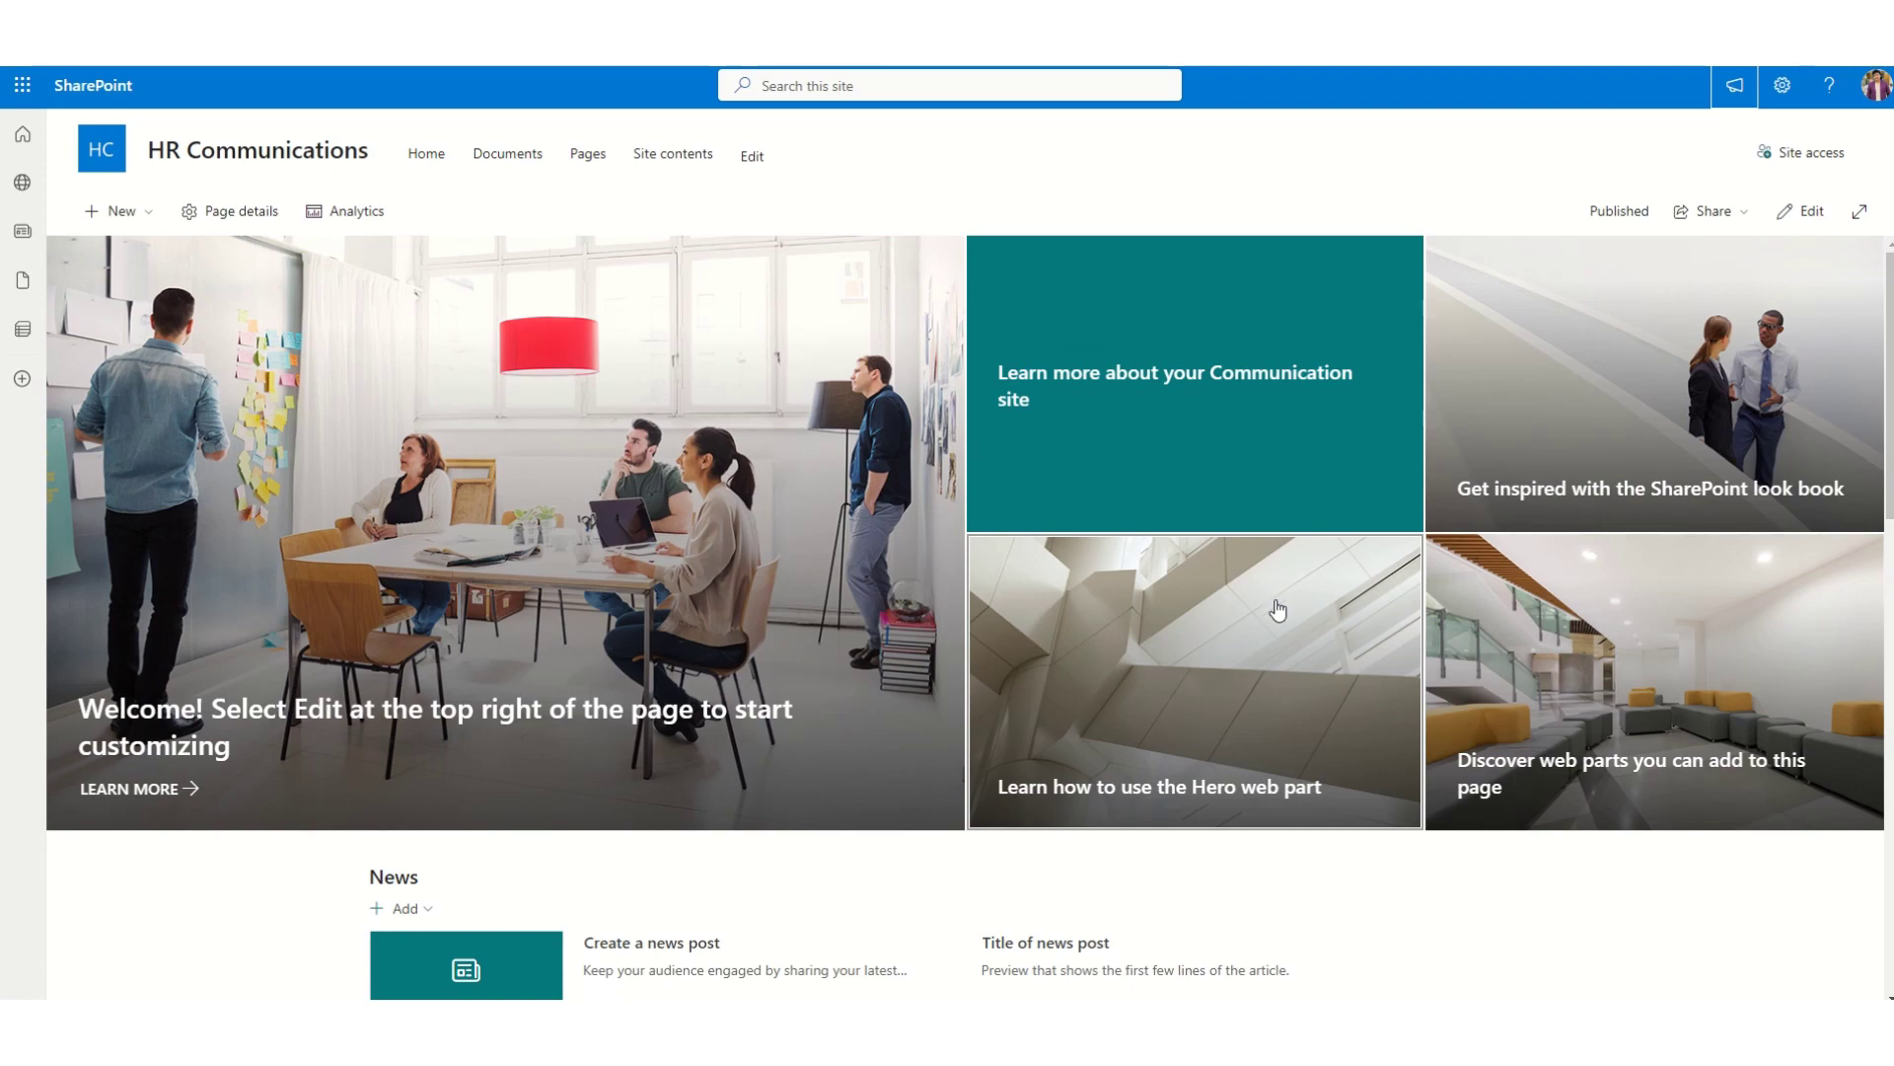
pyautogui.scroll(-2, 838, 592)
pyautogui.scroll(-5, 904, 634)
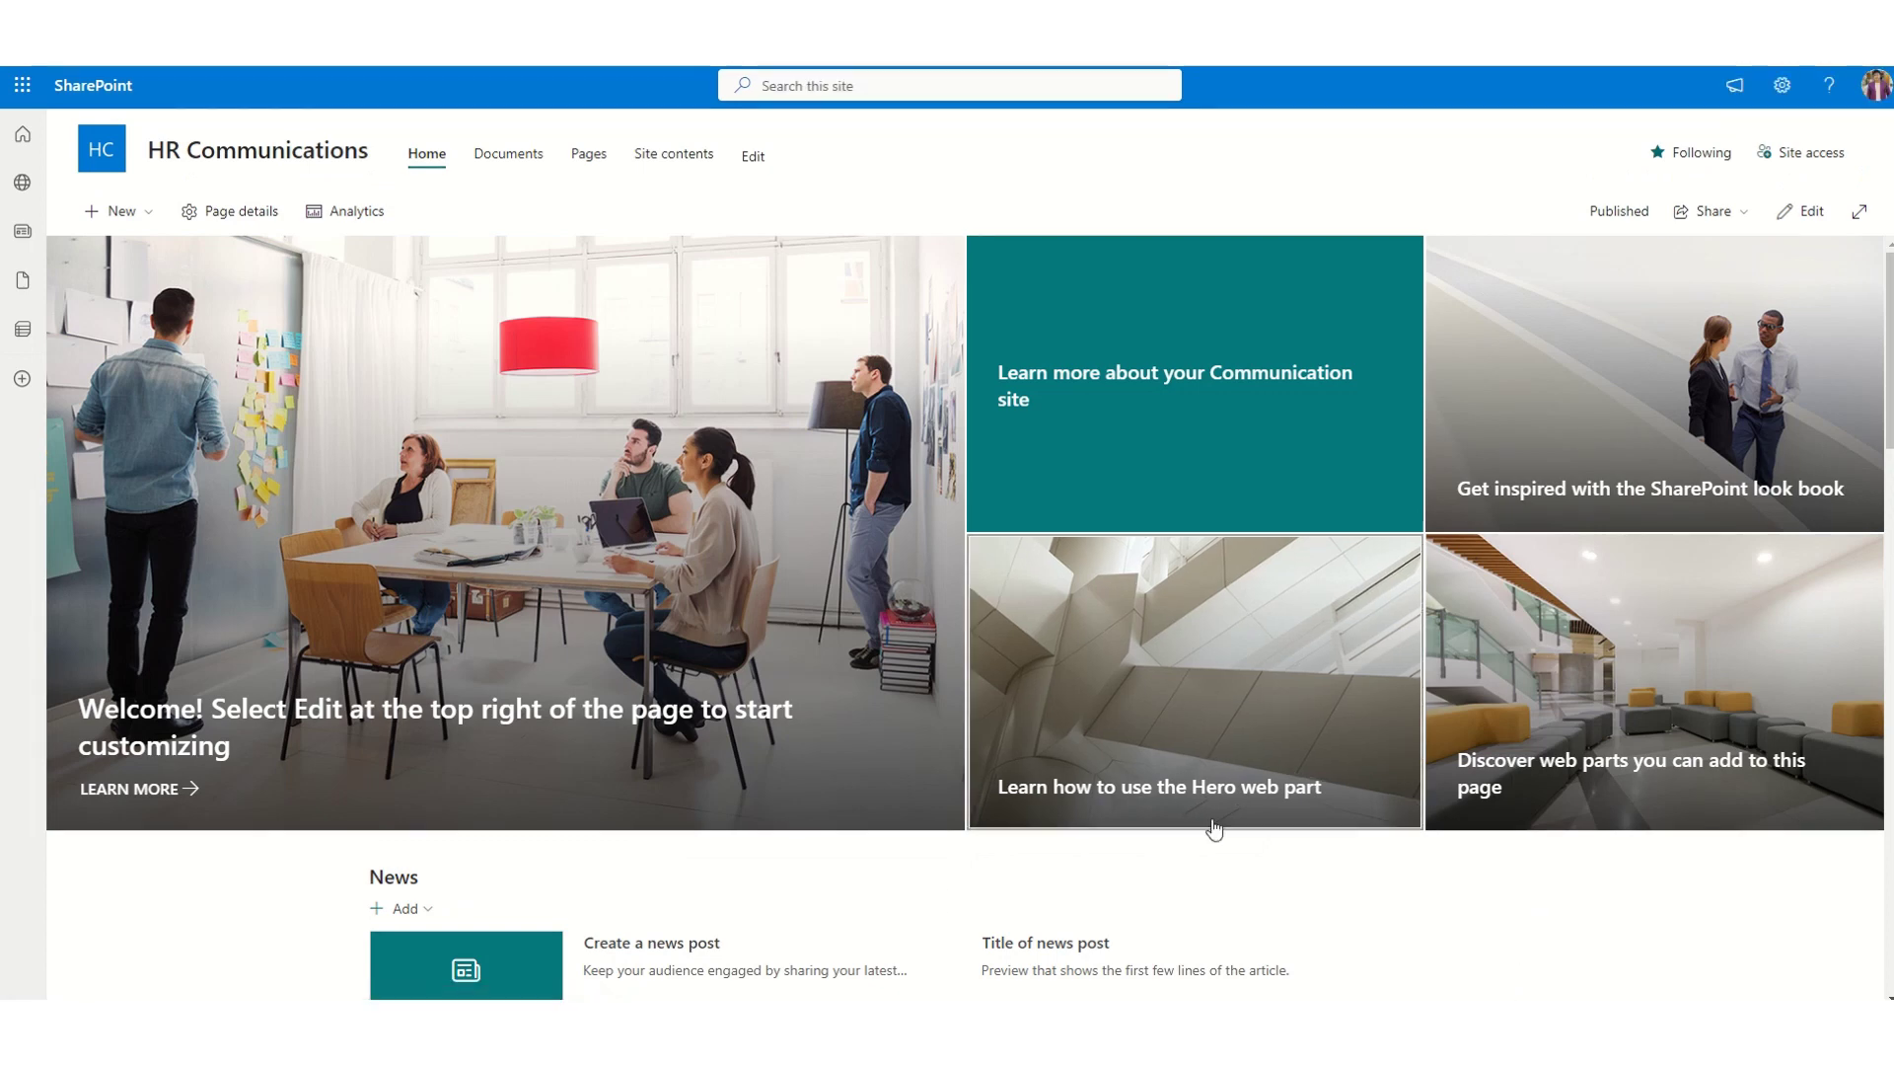
pyautogui.scroll(-3, 1215, 827)
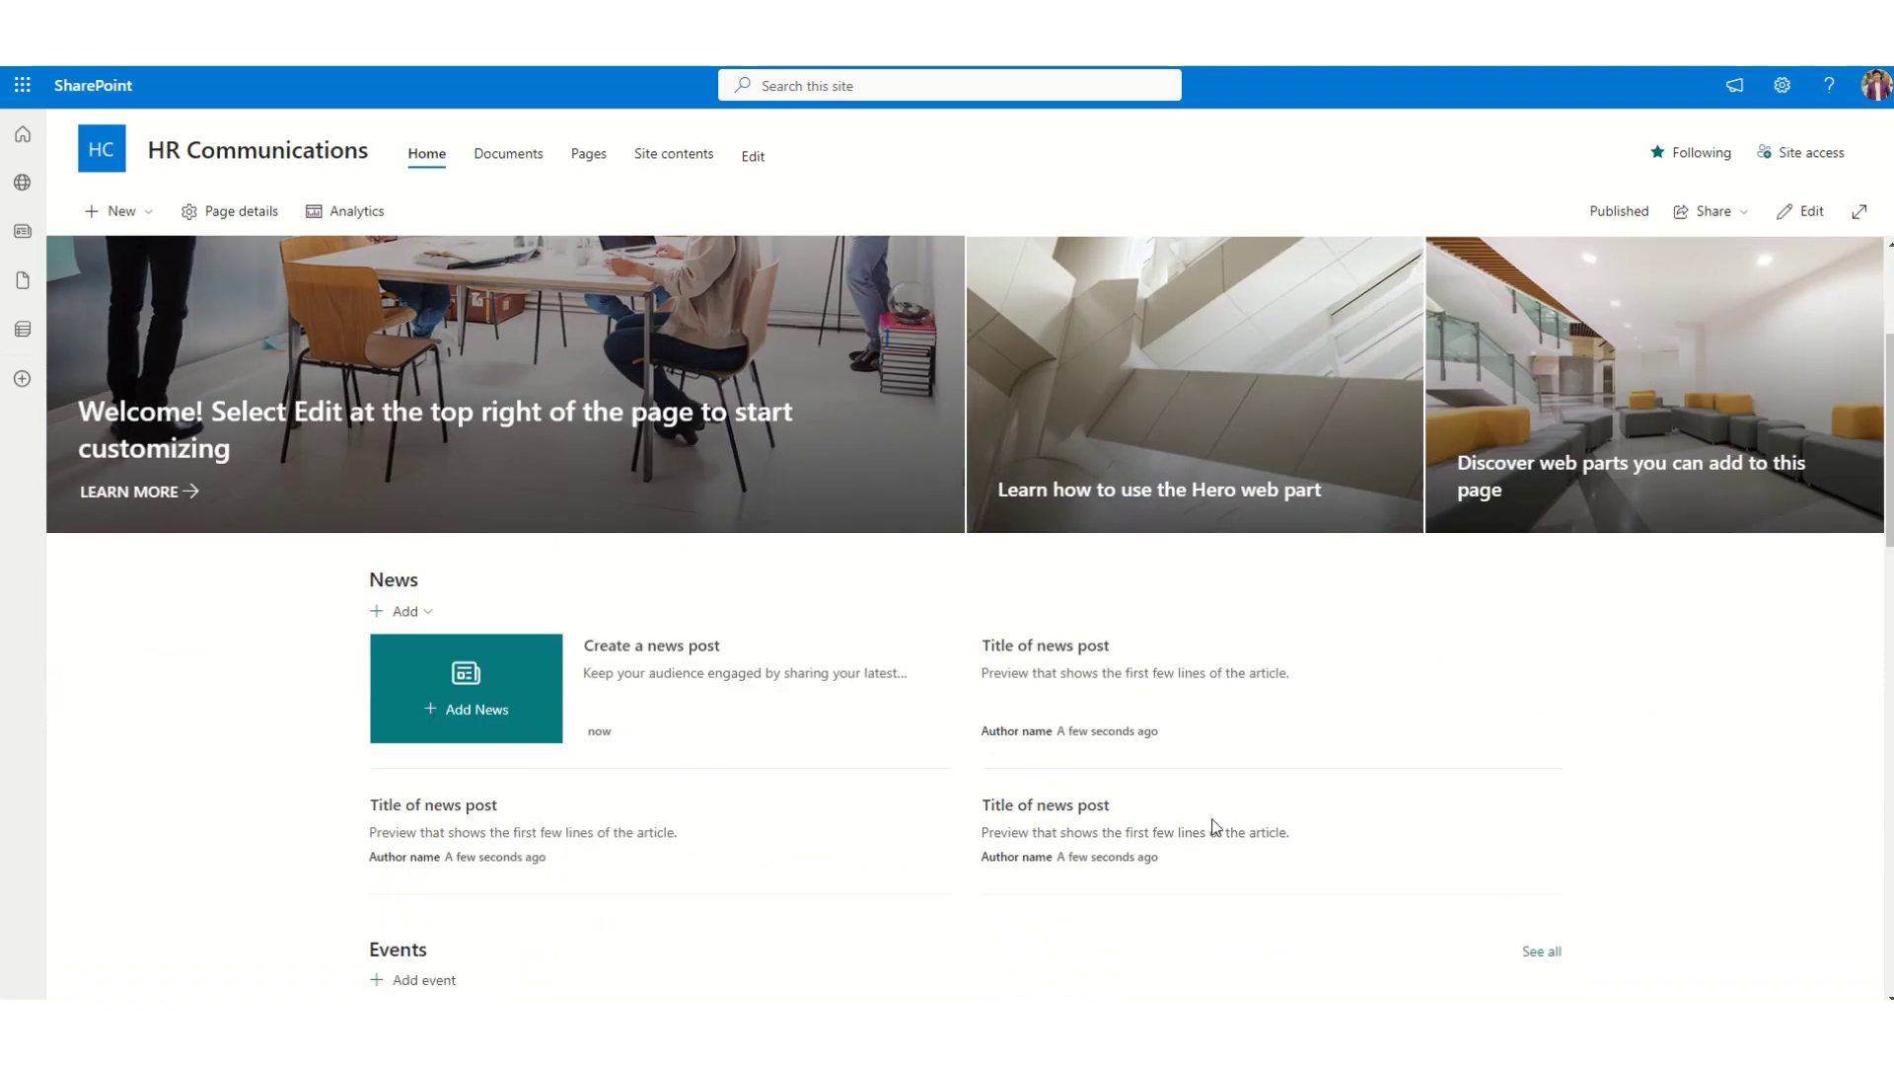